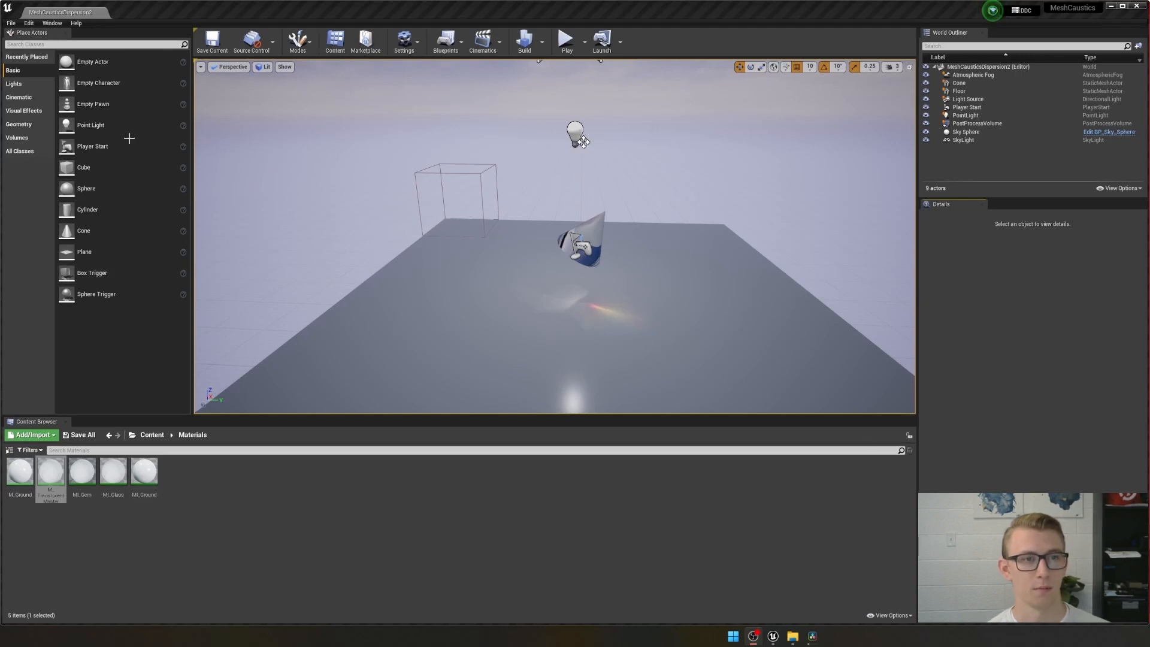
- Place a Cine Camera Actor on the floor in front of the cone and raise it to Z 180
click(27, 99)
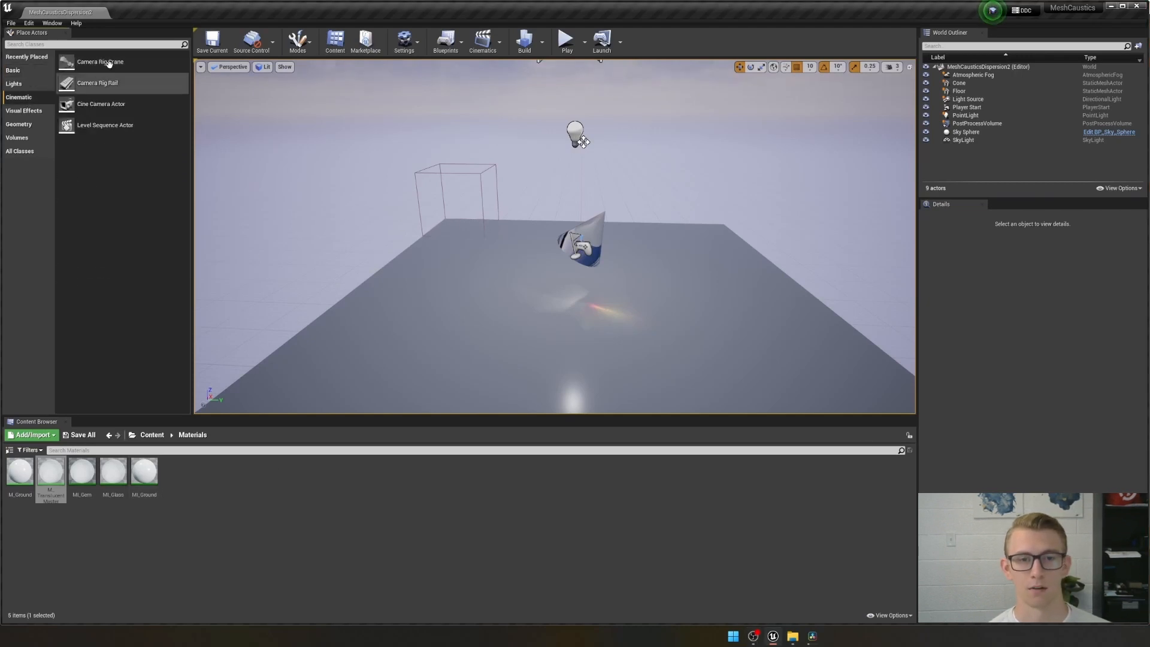
drag(96, 106, 577, 346)
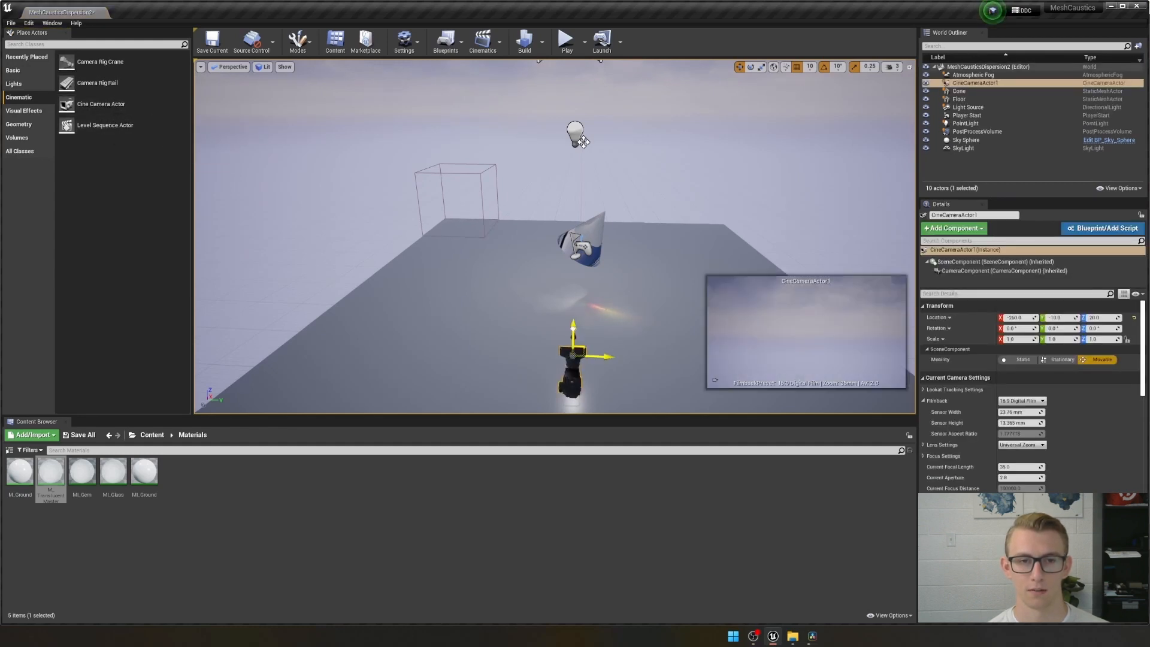
key(ctrl+z)
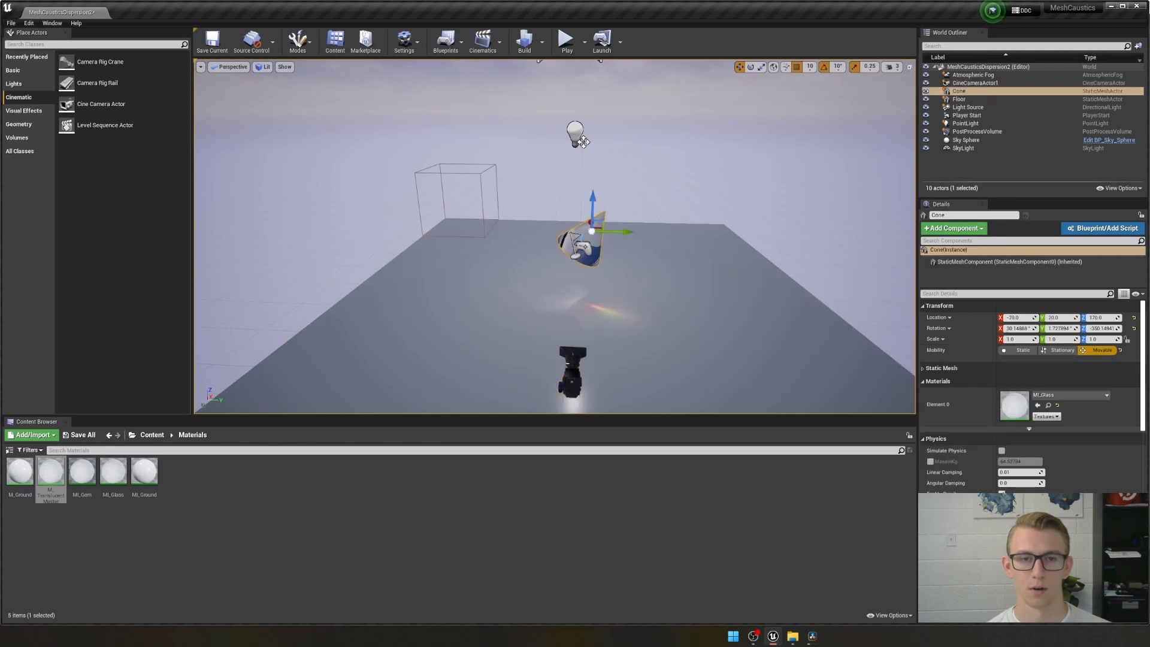
click(571, 367)
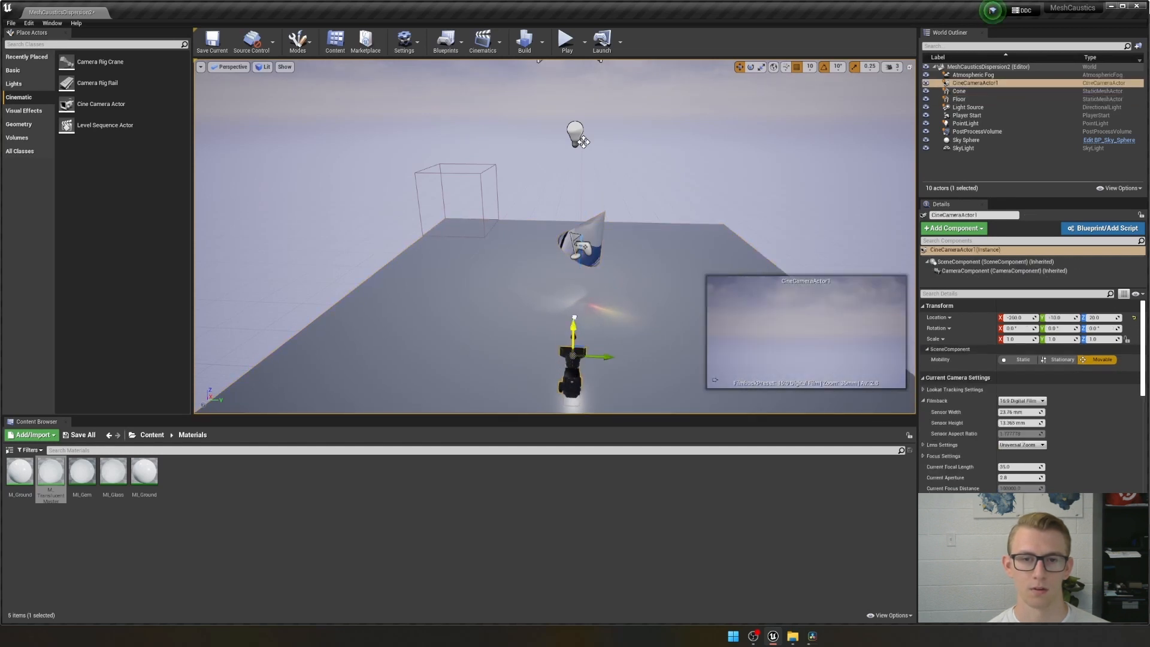
drag(574, 336, 574, 244)
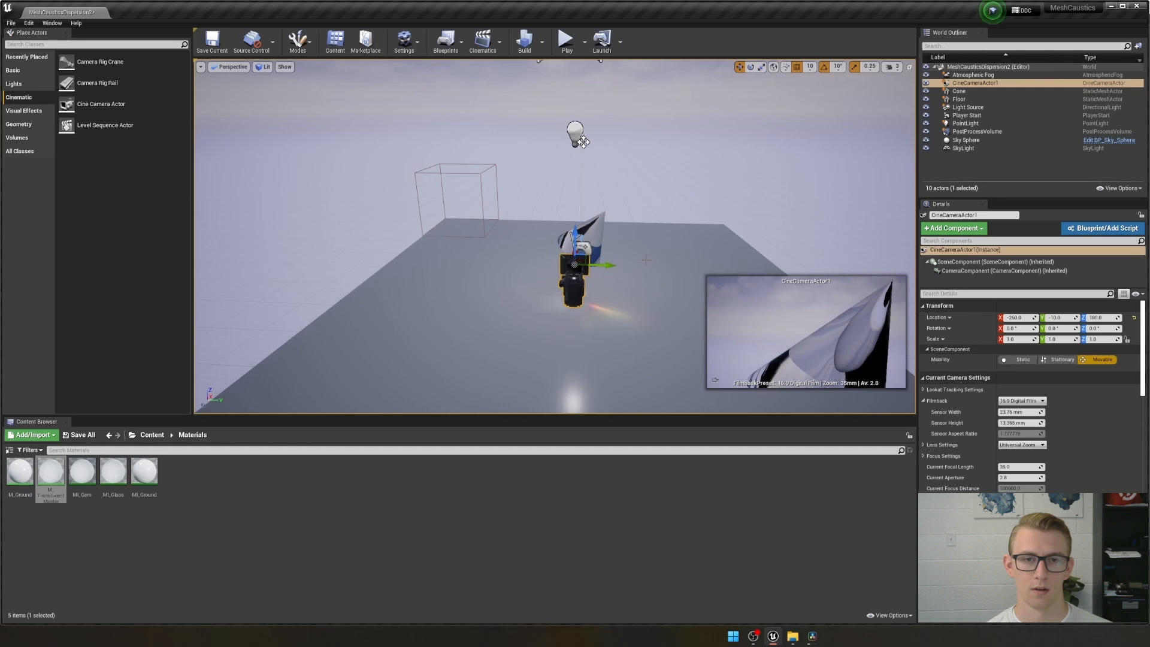
- Move the cine camera back from the cone along X to about -590 and tilt it down about 30°
right_drag(683, 340, 607, 341)
key(d)
right_drag(539, 197, 530, 246)
right_drag(611, 175, 582, 147)
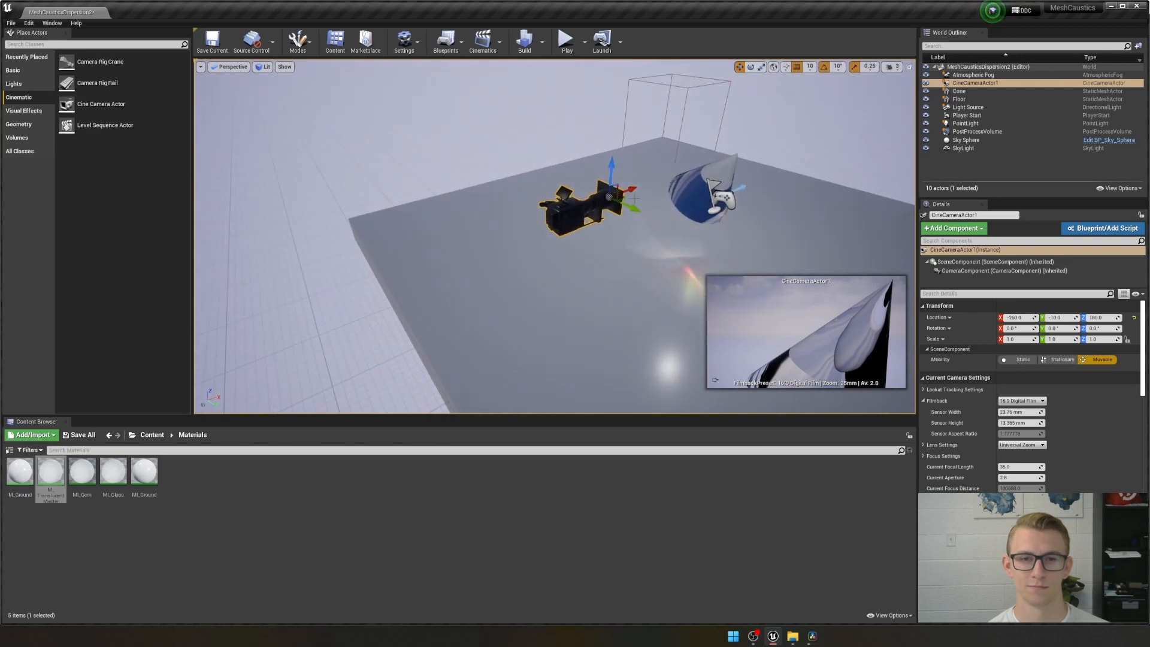
drag(628, 190, 360, 299)
key(e)
key(w)
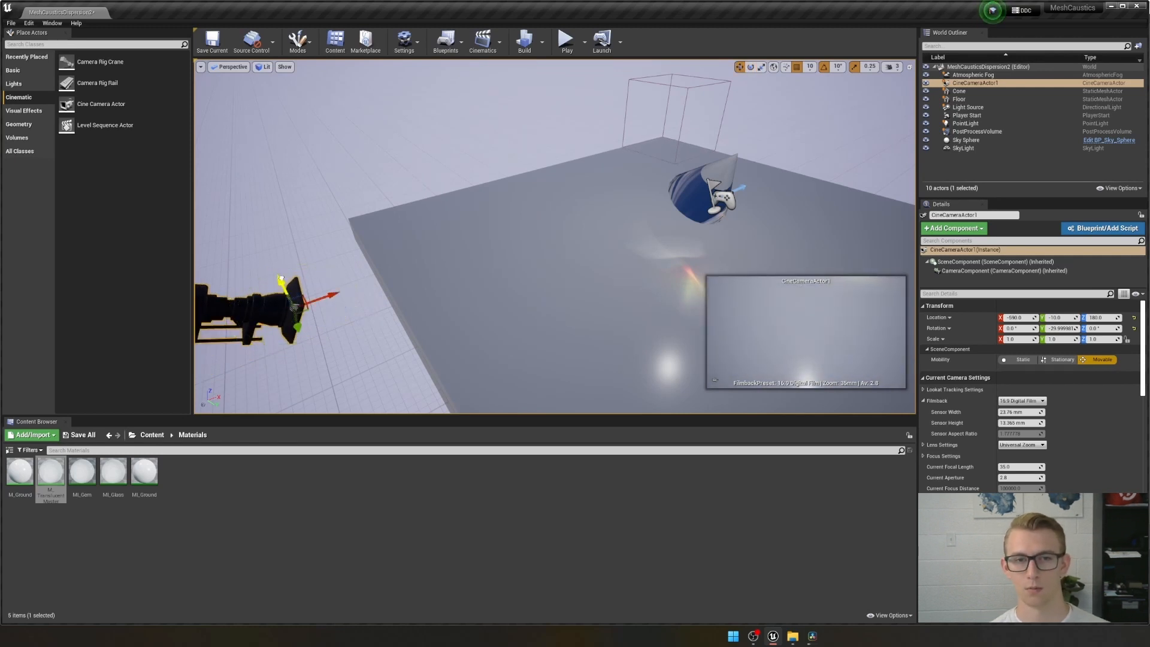
- Raise the cine camera to Z 380 to bring the cone and its caustics into frame
drag(281, 279, 258, 66)
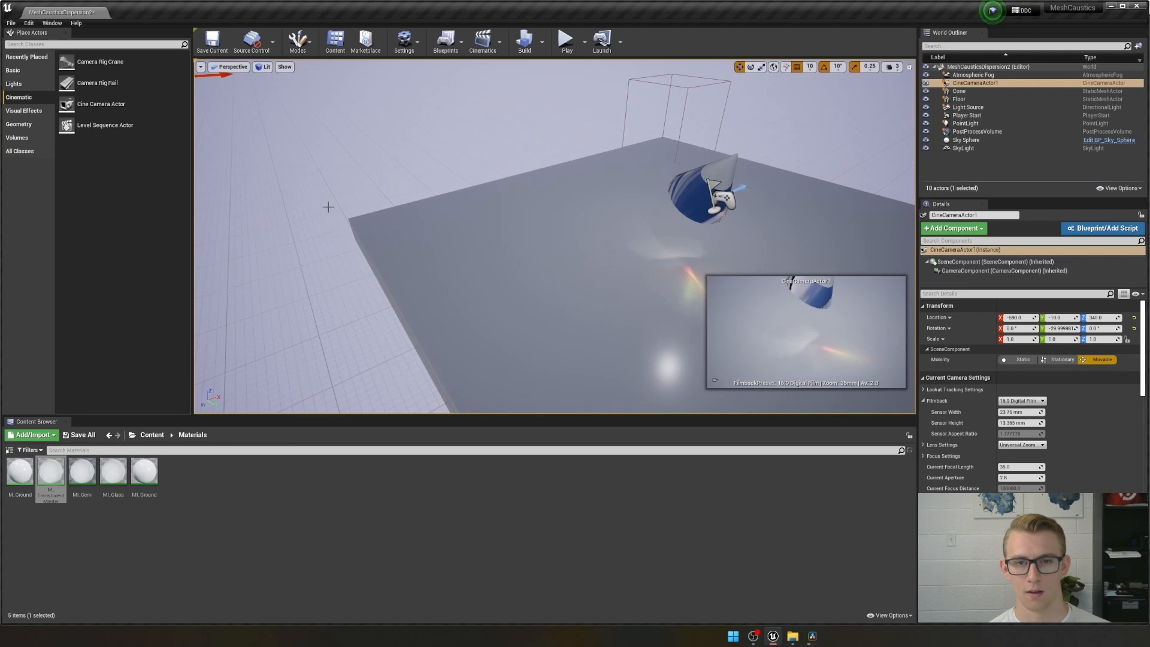
scroll(329, 203, down, 5)
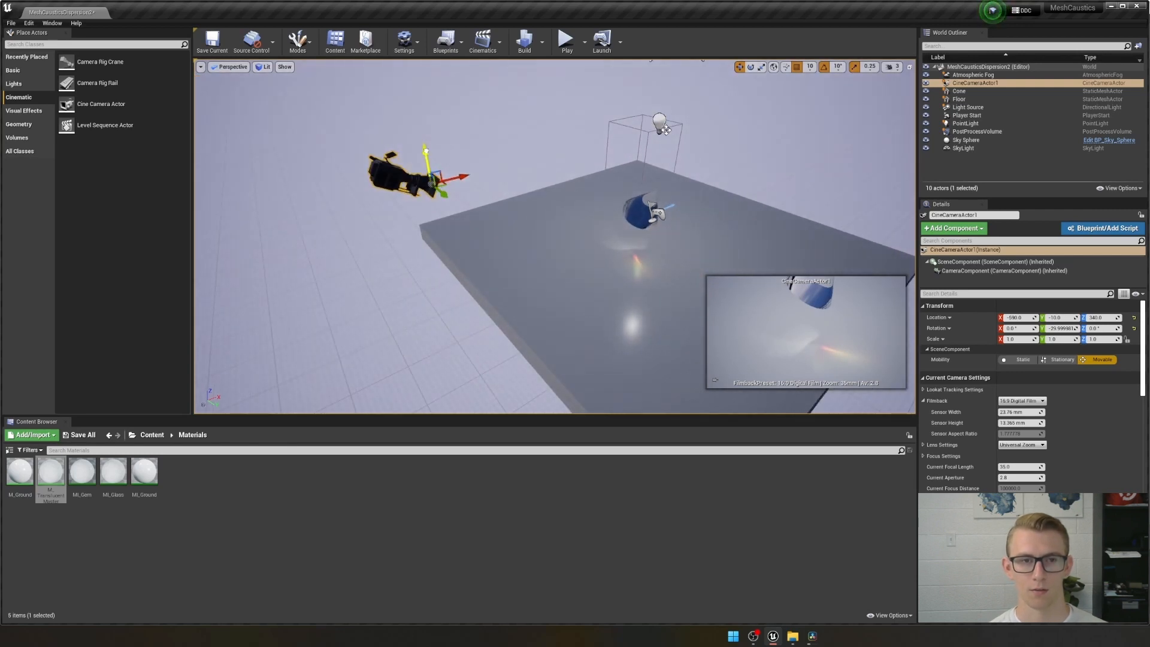
drag(427, 150, 426, 120)
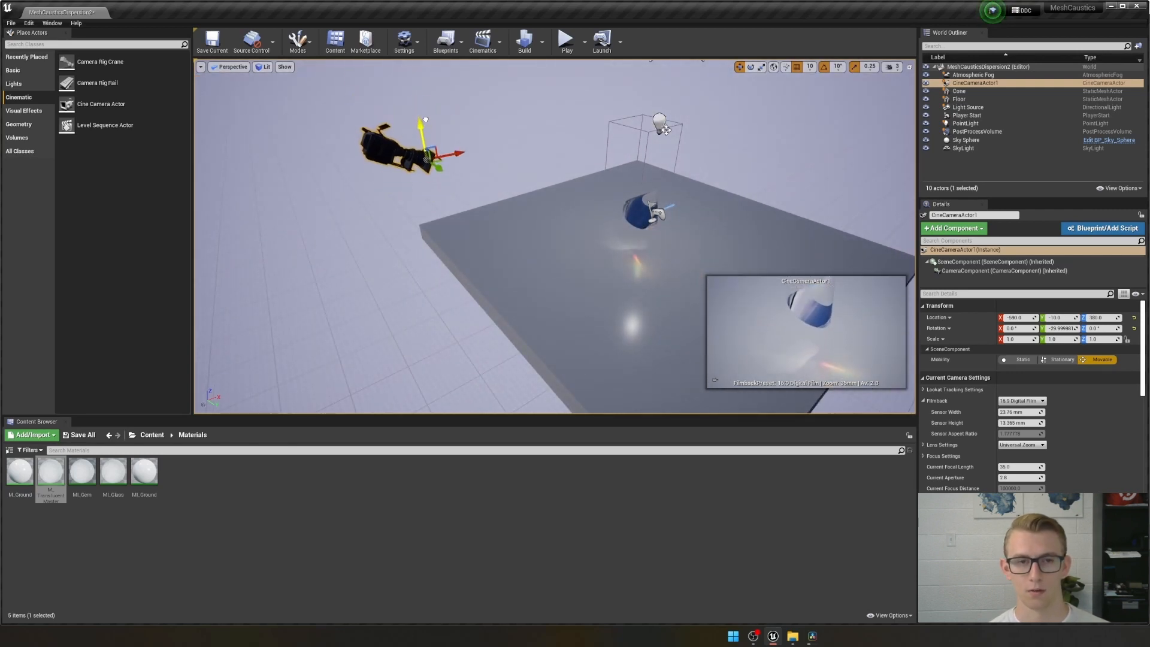
- Make the camera's filmback vertical with a sensor width of 13.365 mm and a sensor height of 23.76 mm
click(1018, 412)
key(ctrl+c)
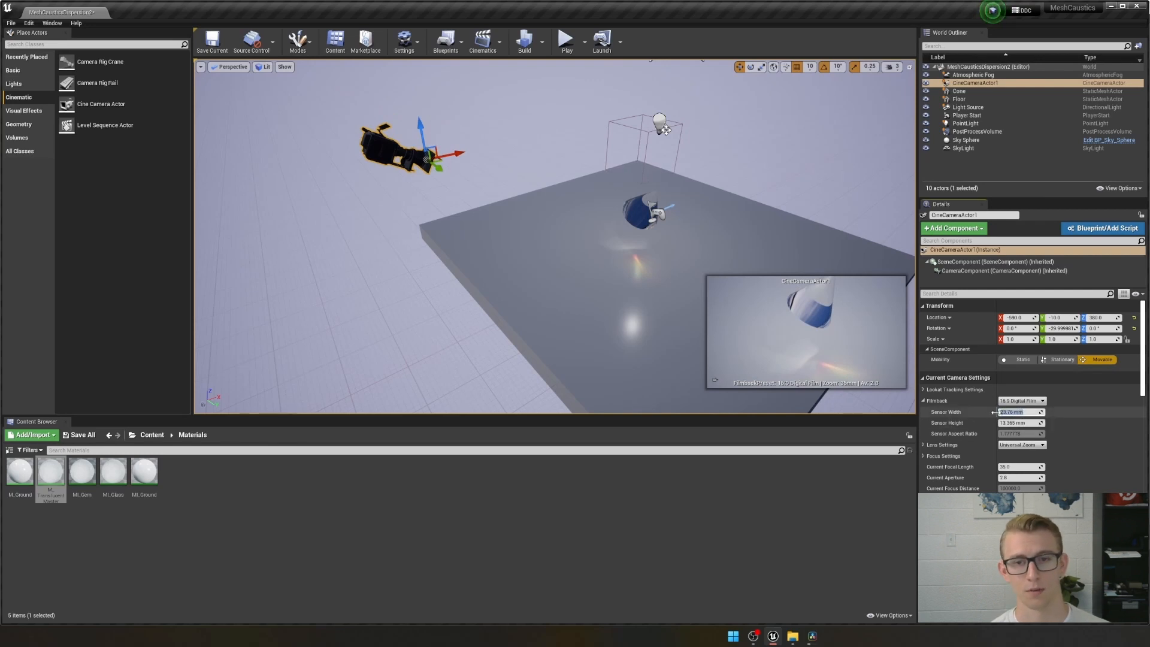
key(BackSpace)
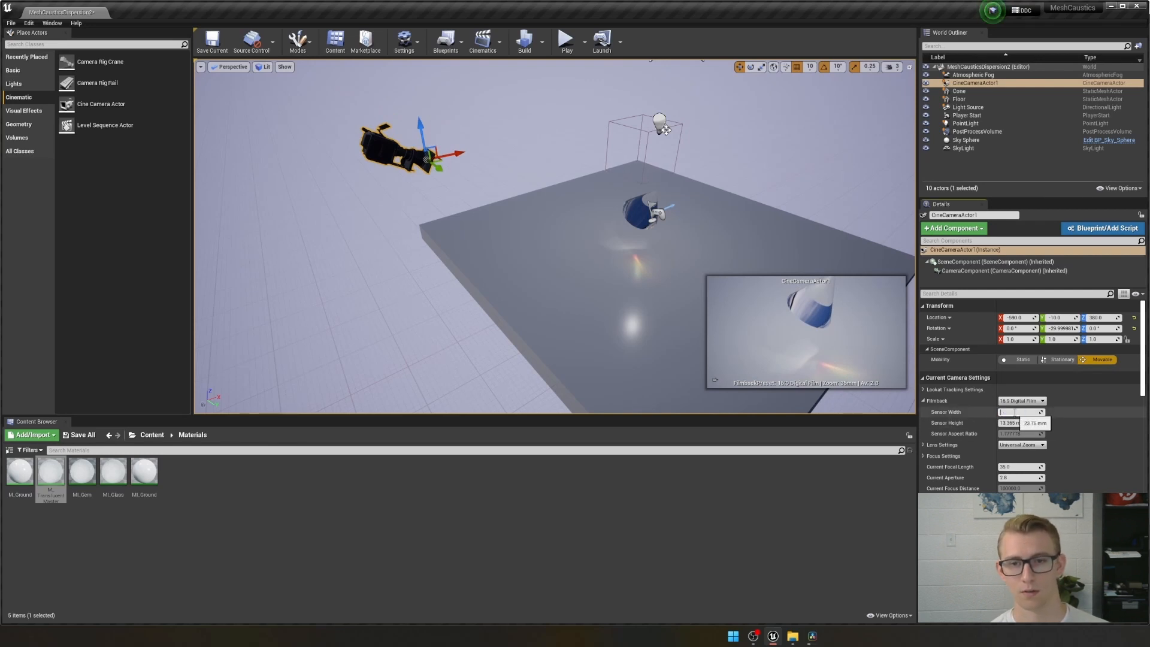
text(13.365)
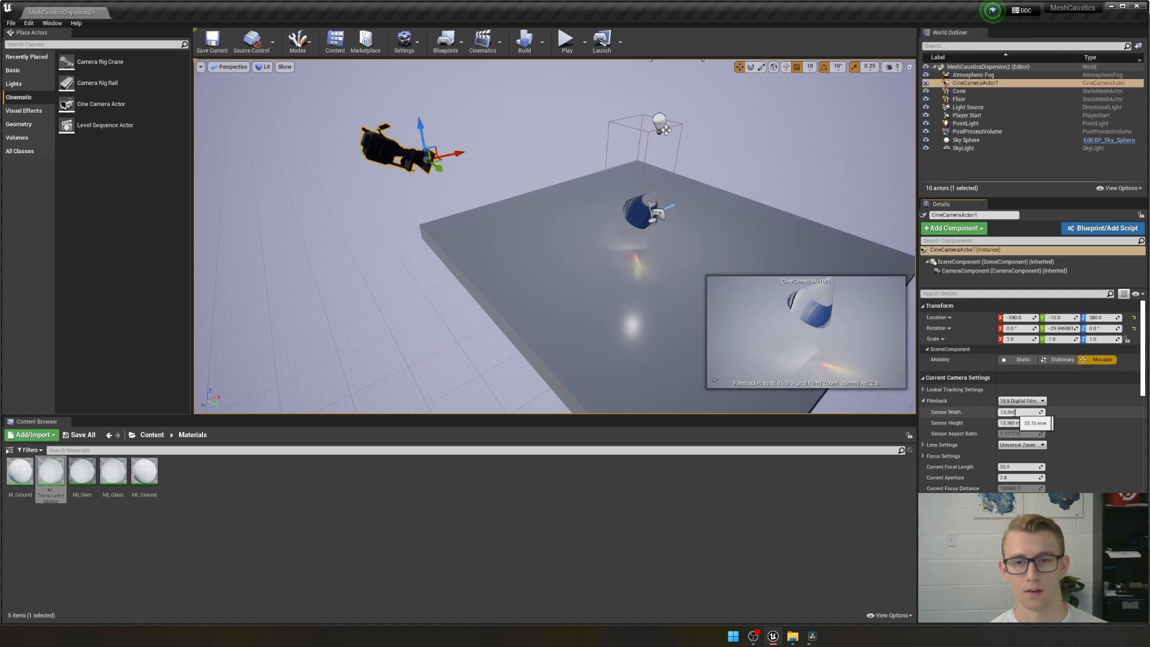
key(Return)
click(1012, 423)
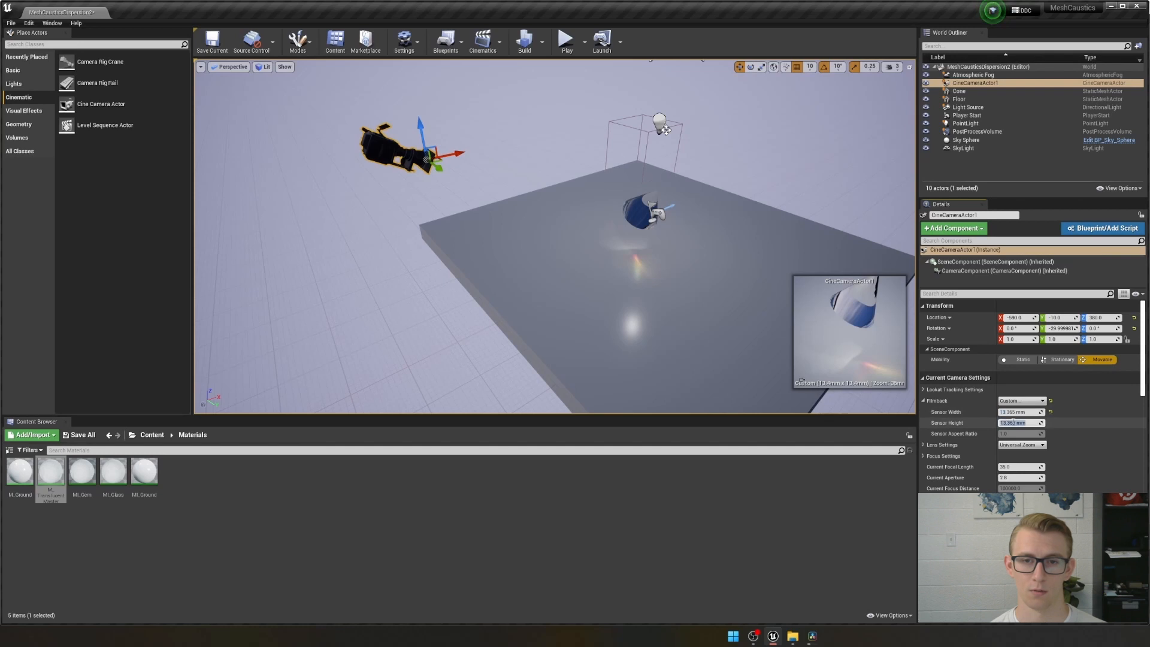
key(ctrl+v)
key(Return)
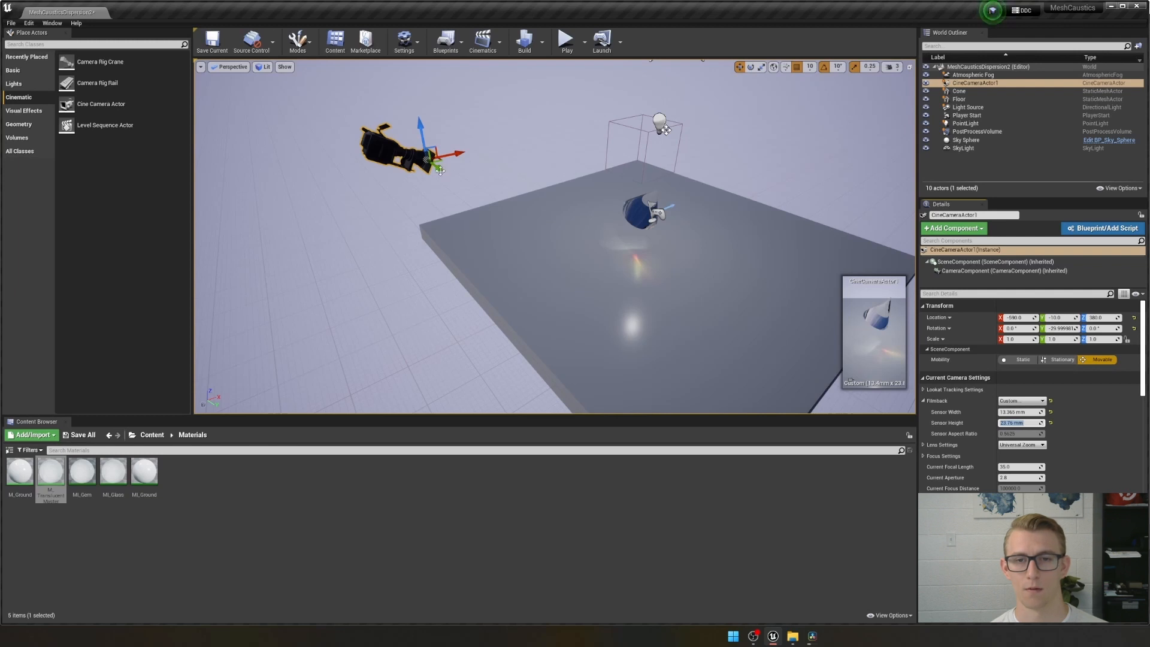
- Shift the cine camera sideways to Y 30 and pin its preview in the viewport
drag(440, 171, 450, 175)
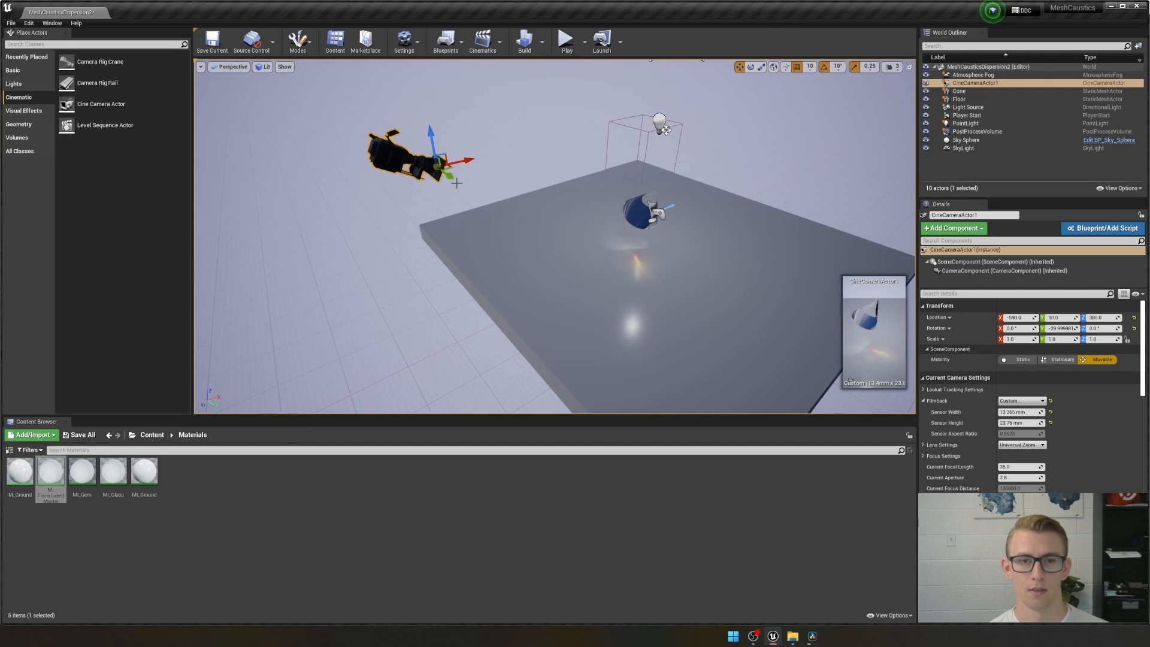
click(797, 266)
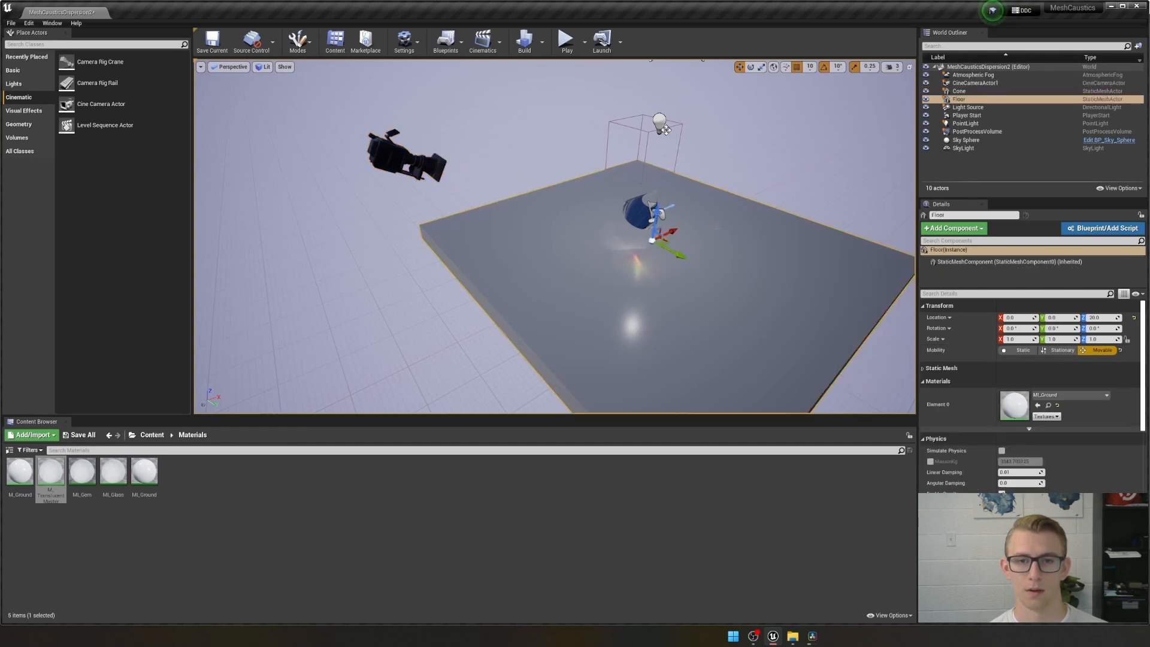
click(975, 82)
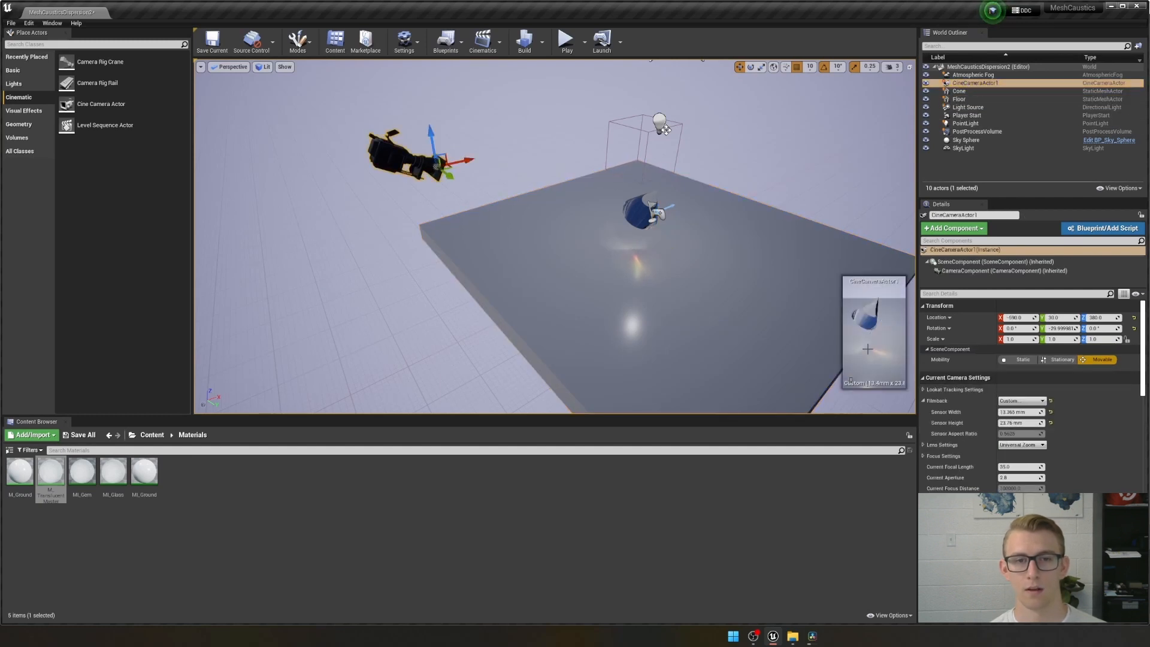
click(851, 380)
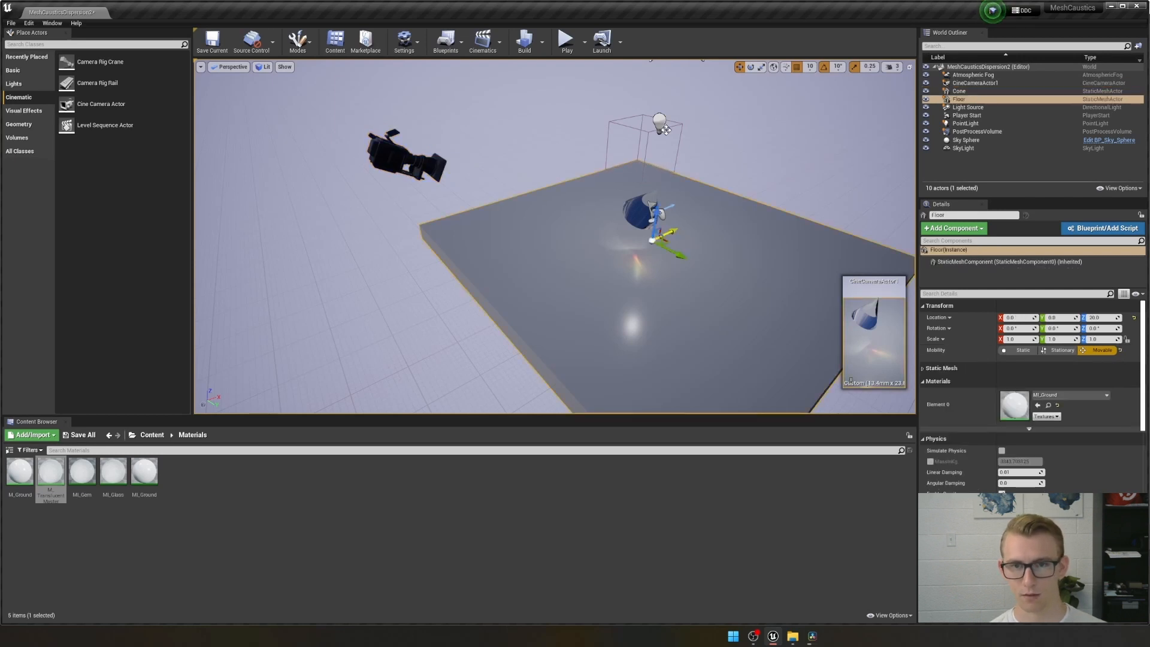
- Stretch the floor to an X scale of 1.75 and move it farther from the camera along X to fill the shot
drag(671, 236, 718, 215)
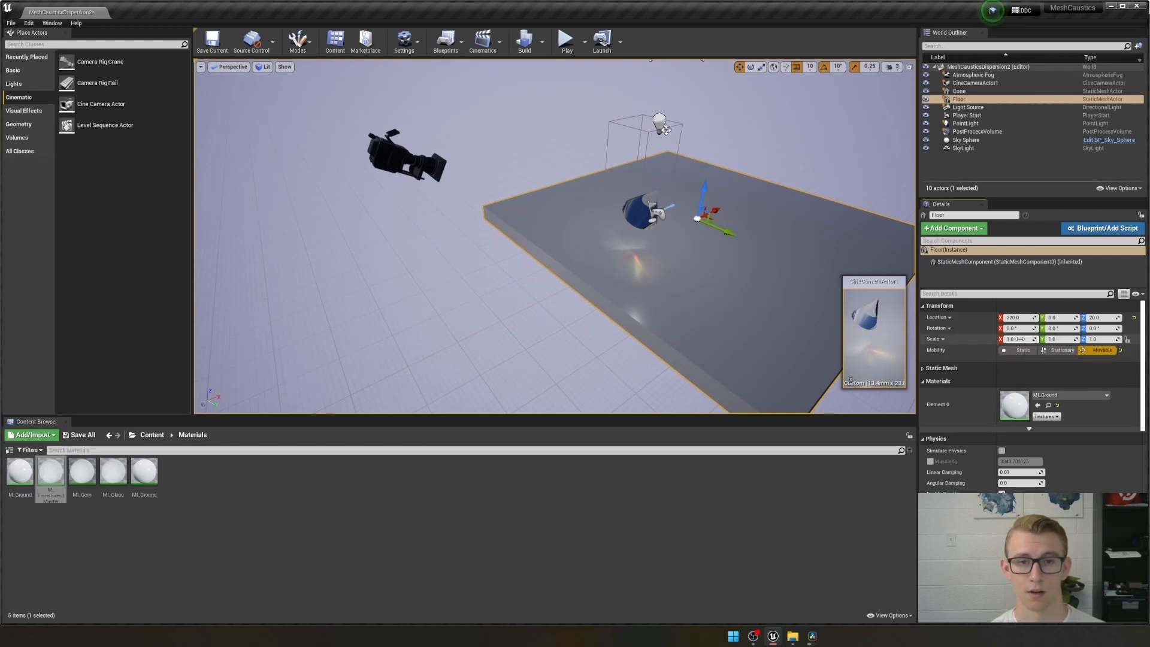
drag(1021, 338, 1079, 338)
drag(710, 213, 733, 201)
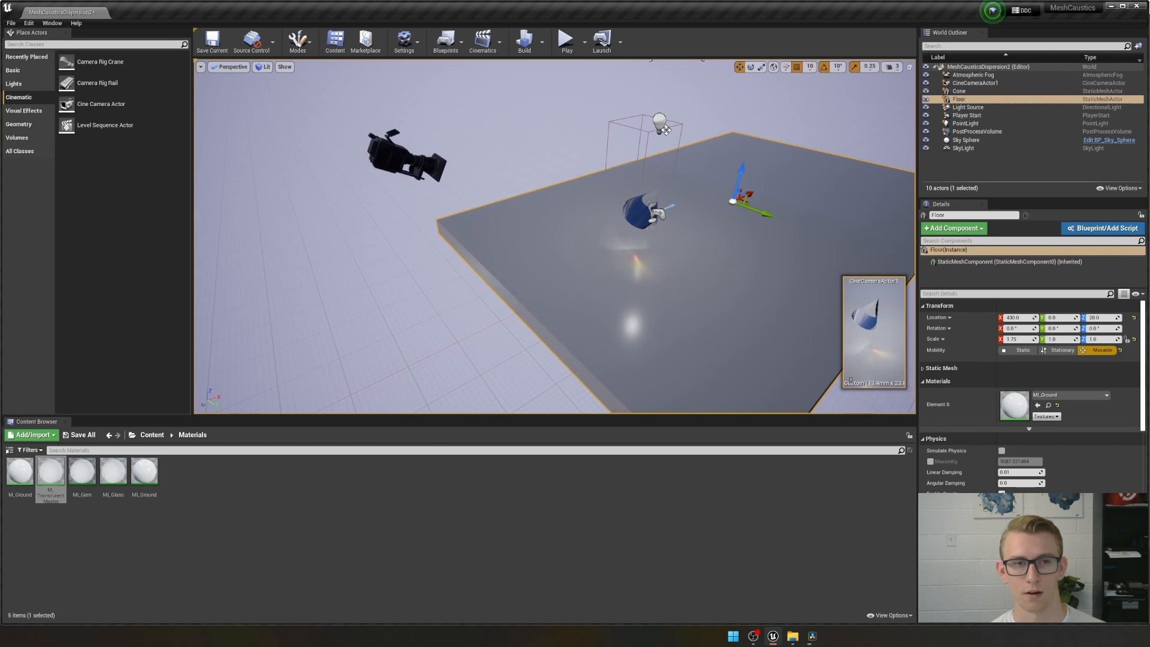
- Reselect the cine camera in the scene
click(639, 210)
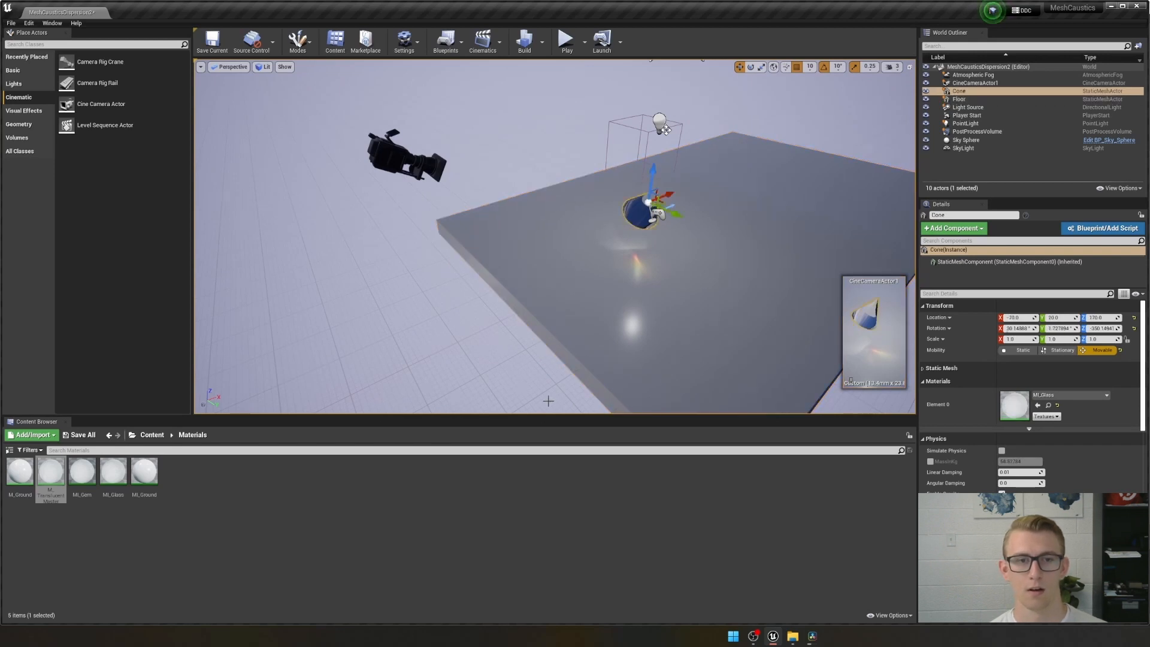
click(407, 155)
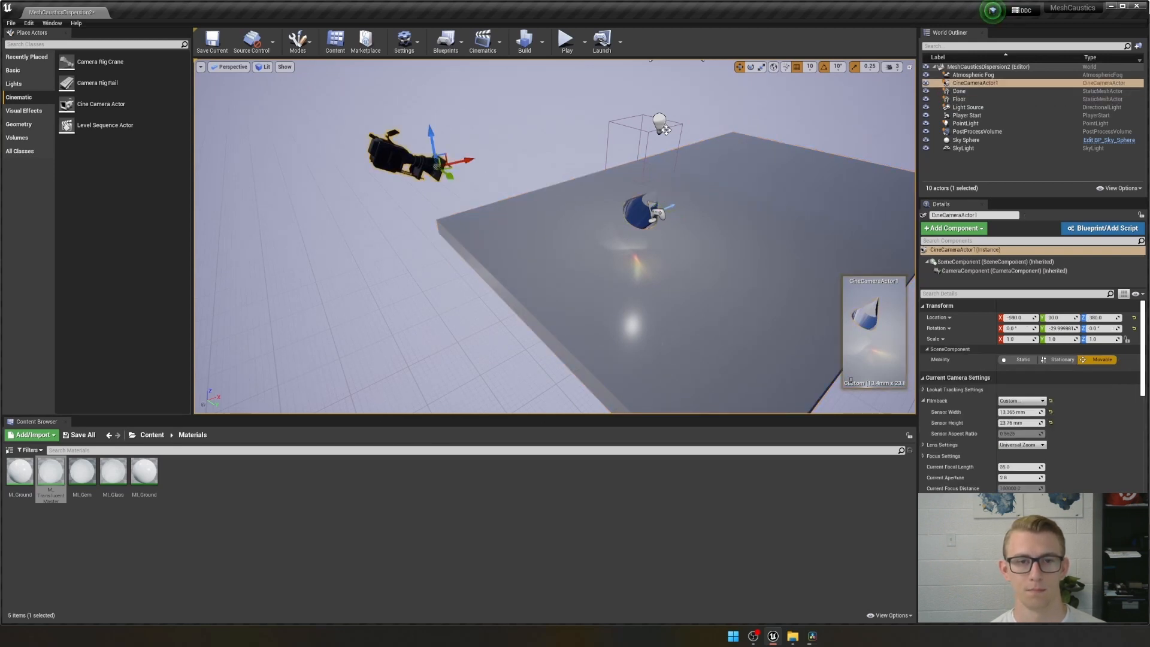
right_drag(419, 180, 504, 192)
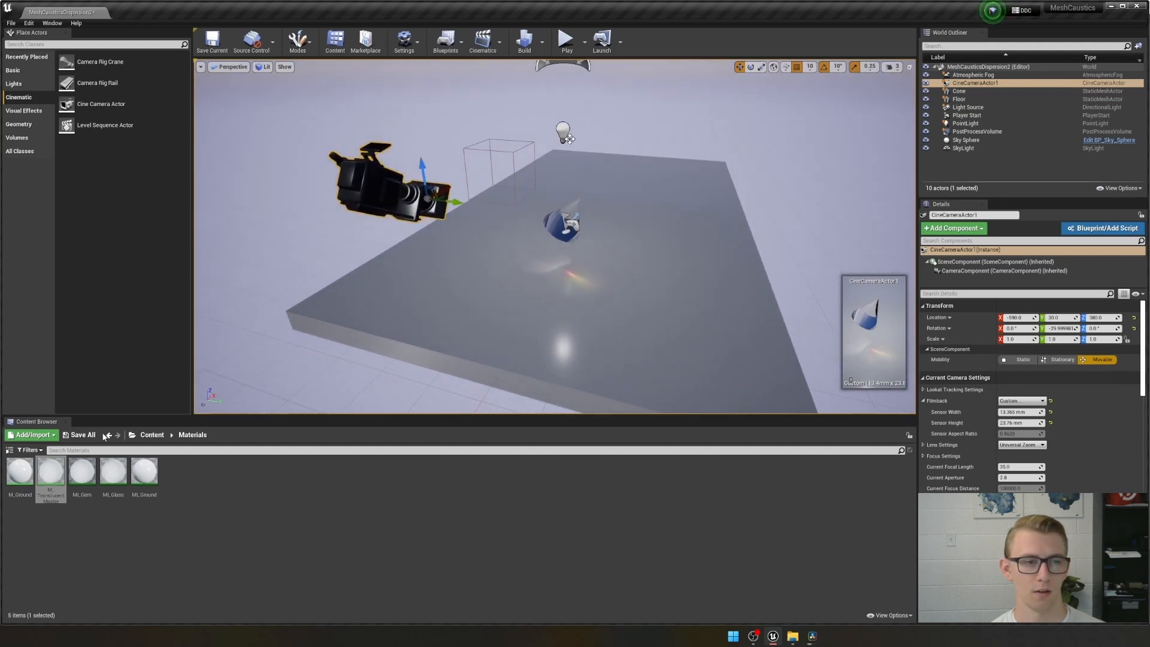
- Create a folder named Sequences in the Content folder and open it
click(230, 534)
click(154, 436)
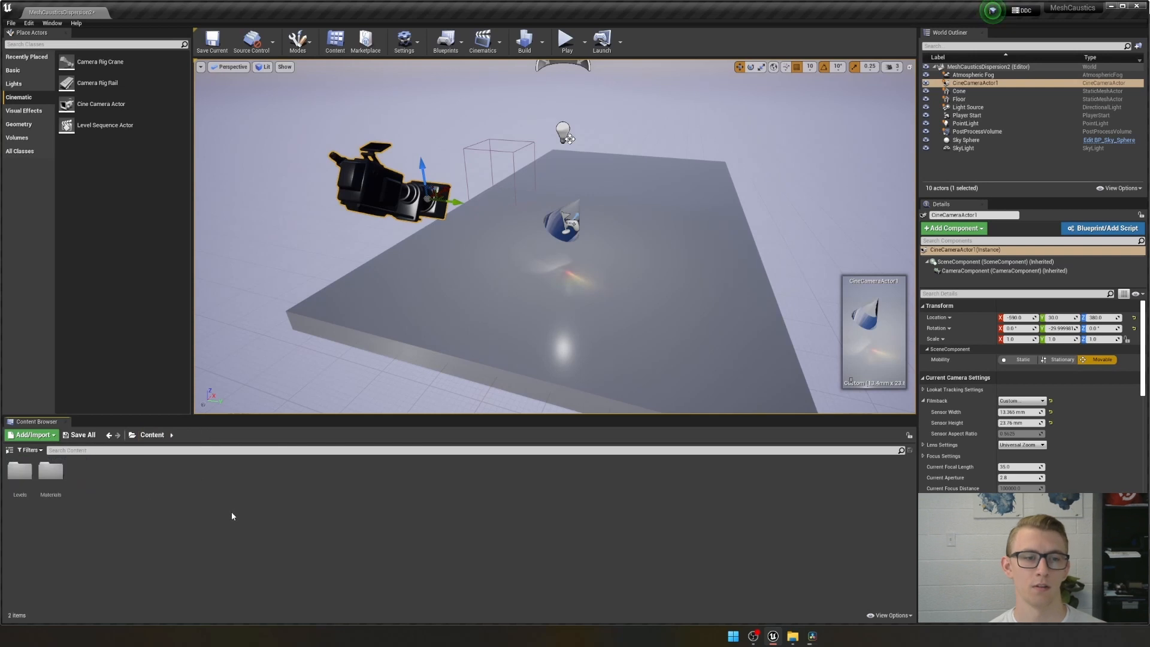
key(ctrl+n)
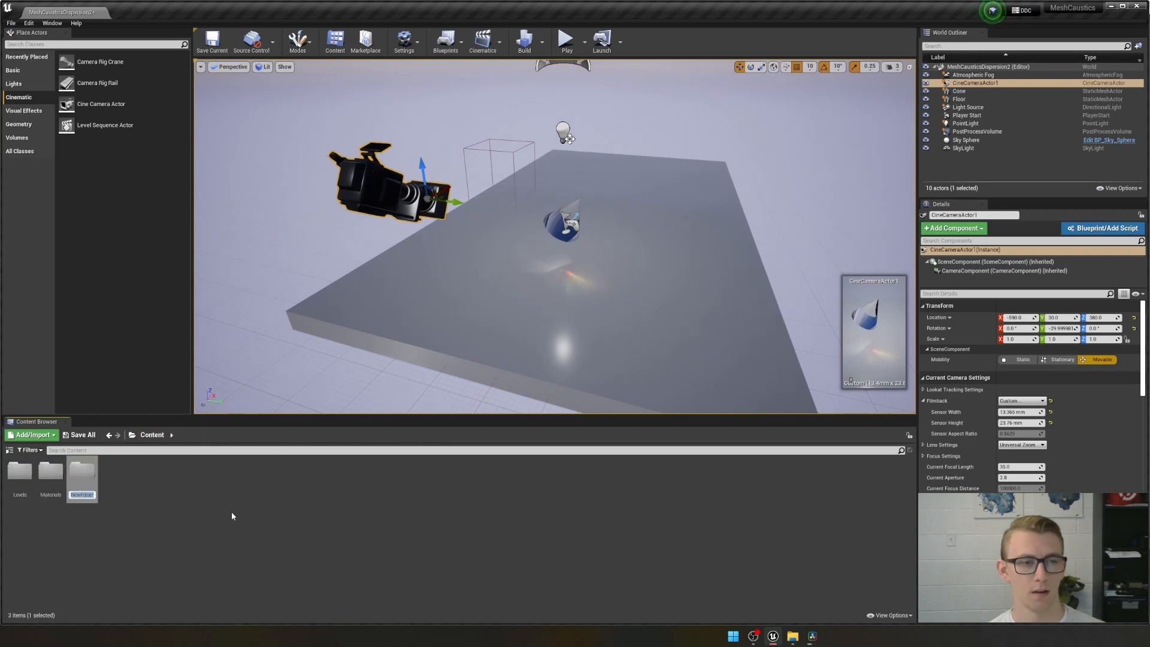
text(Sequences)
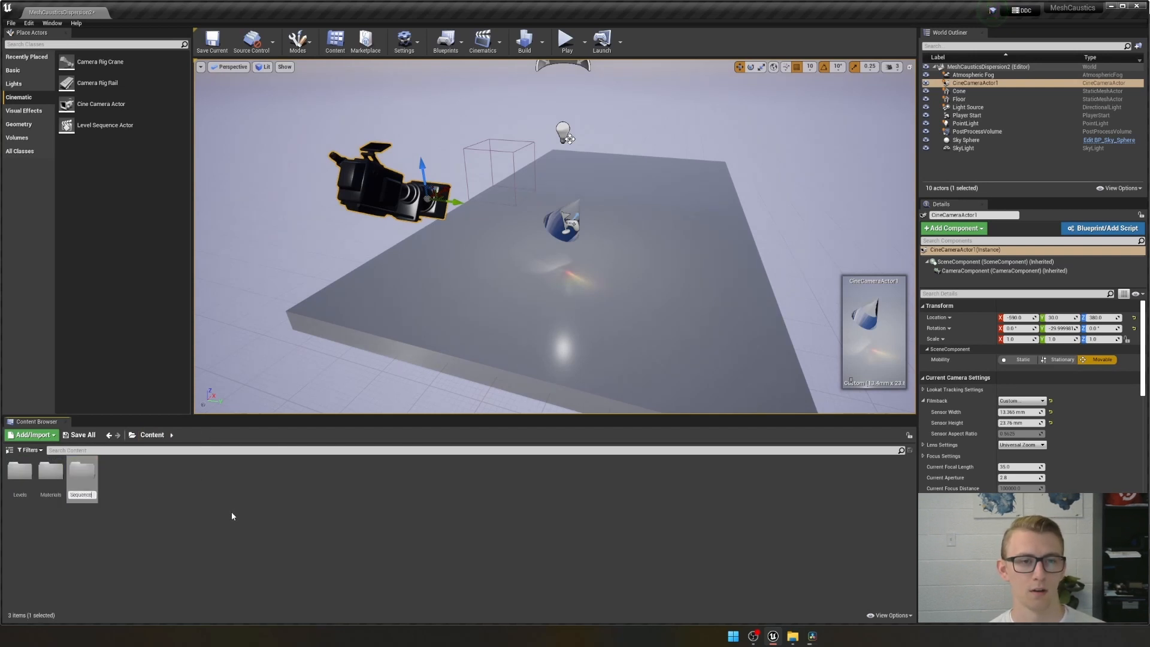
key(Return)
key(Return)
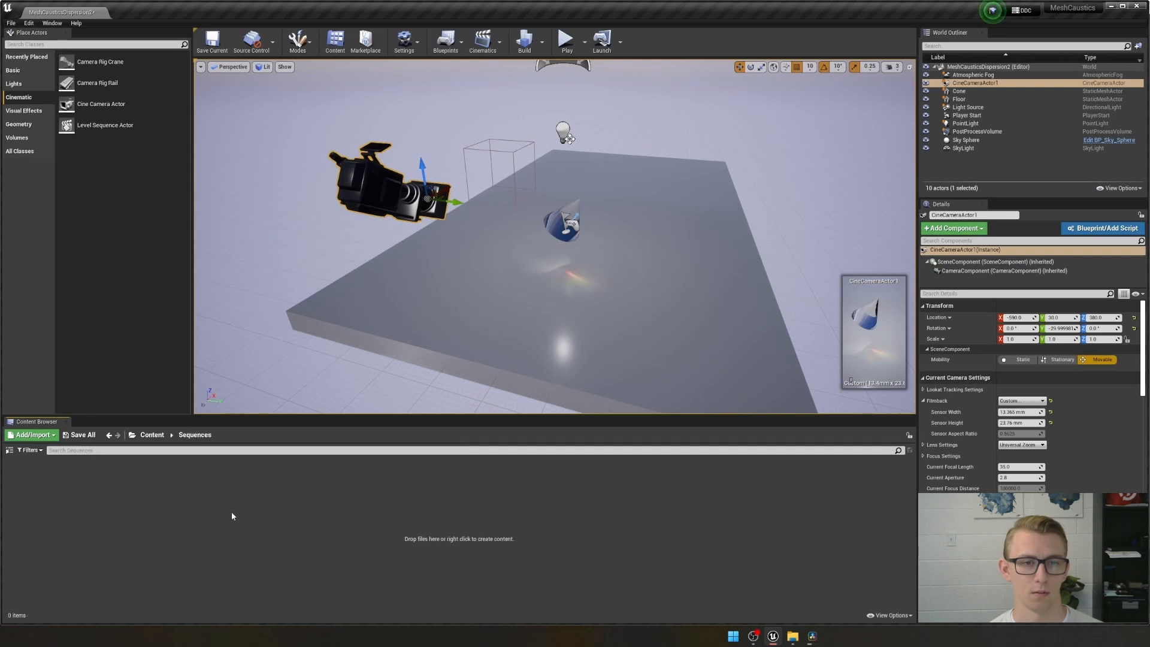
- Create a Level Sequence named S_FirstCaustics in the Sequences folder and open it in Sequencer
right_click(231, 515)
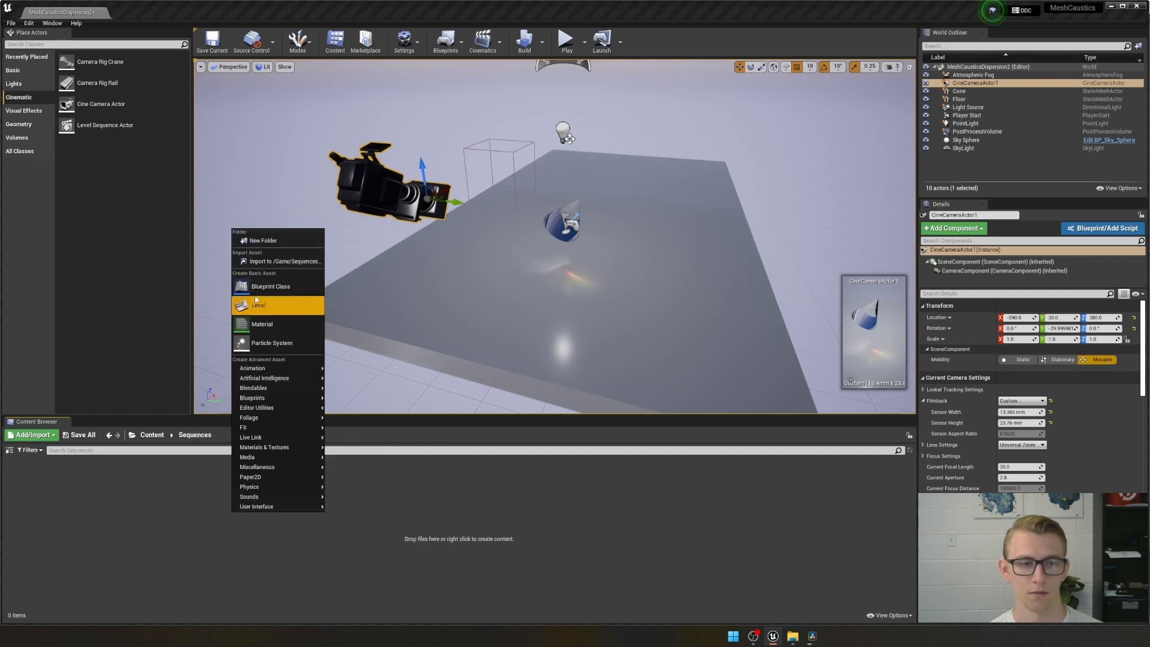
mouse_move(270, 368)
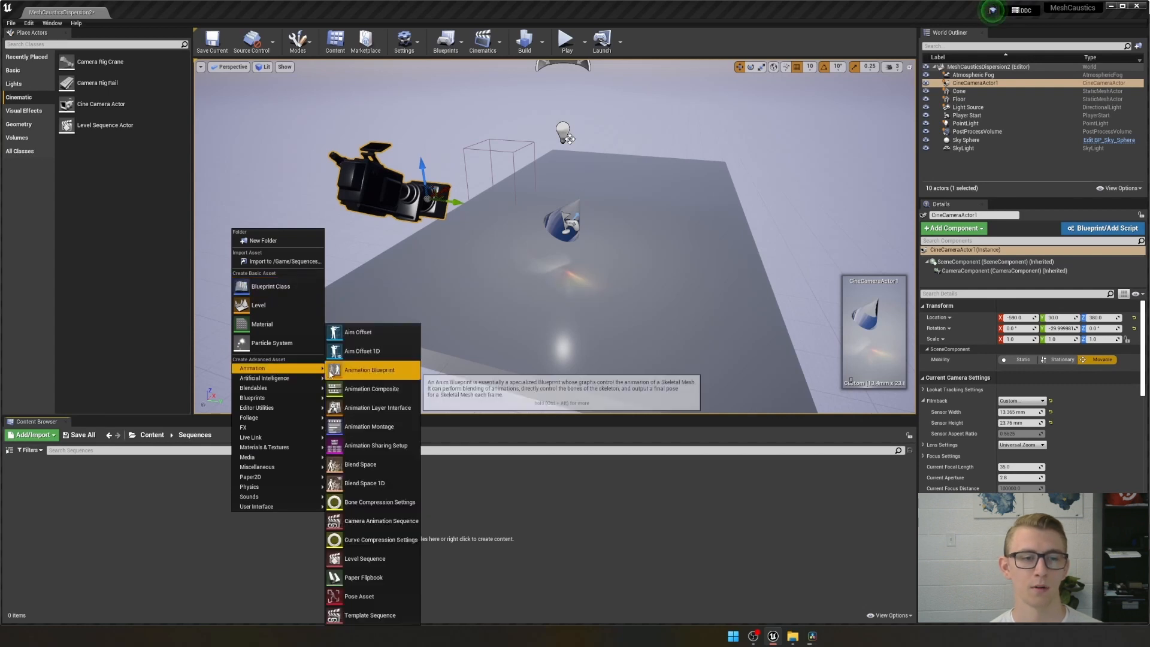
click(383, 560)
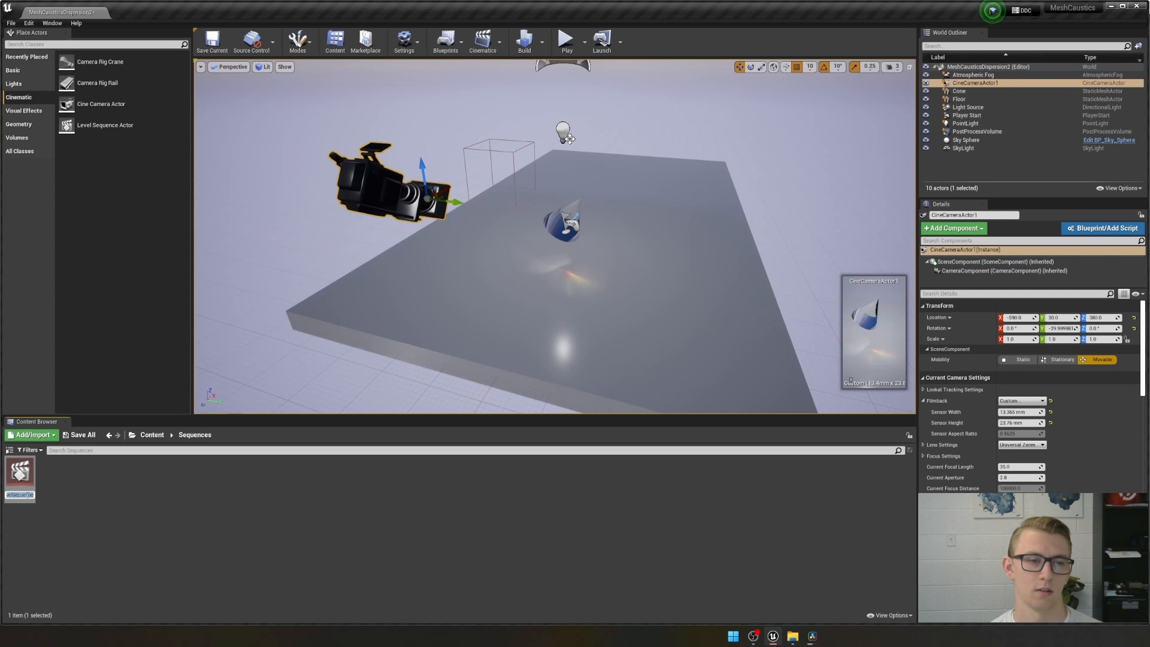
text(S)
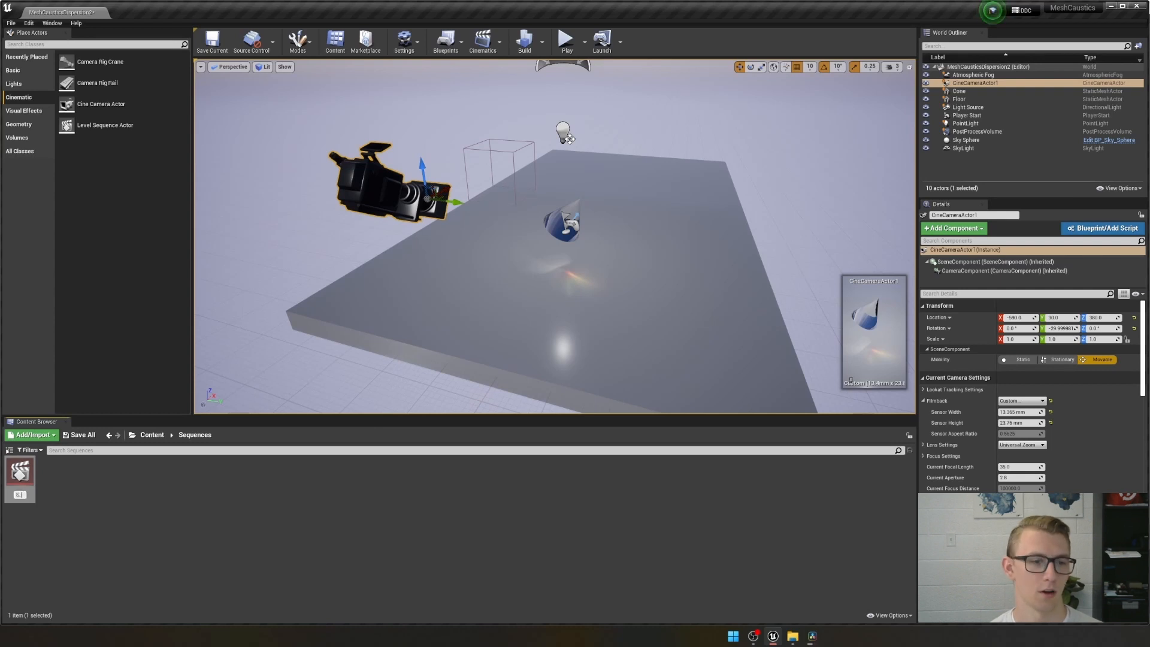
text(_Caustic)
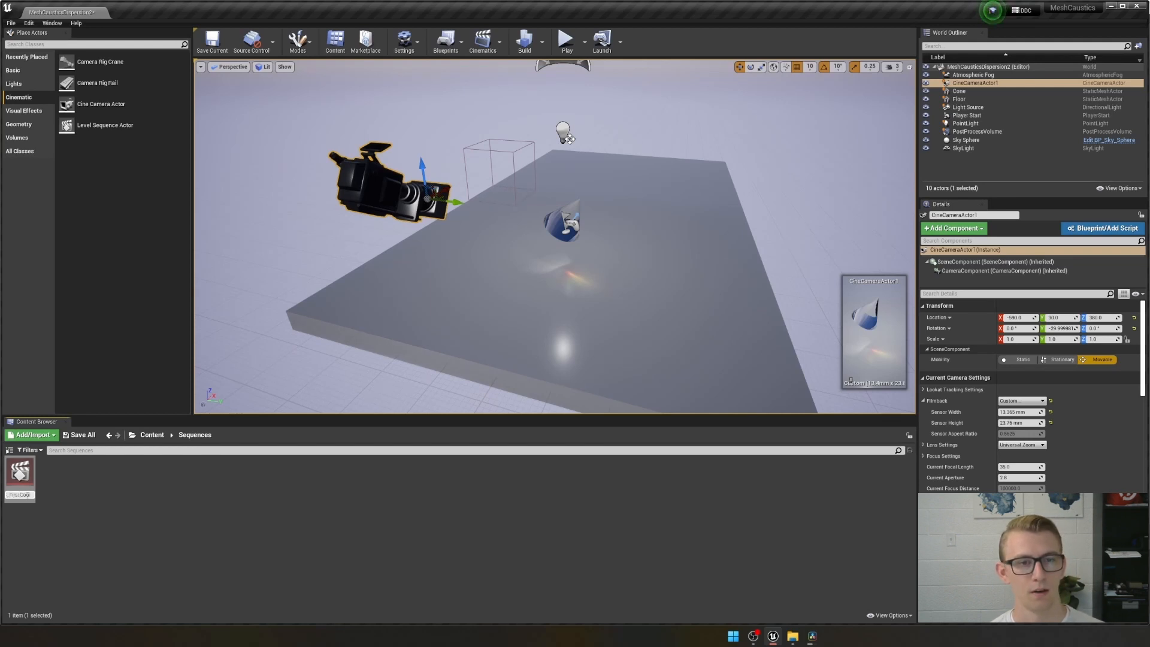
key(Return)
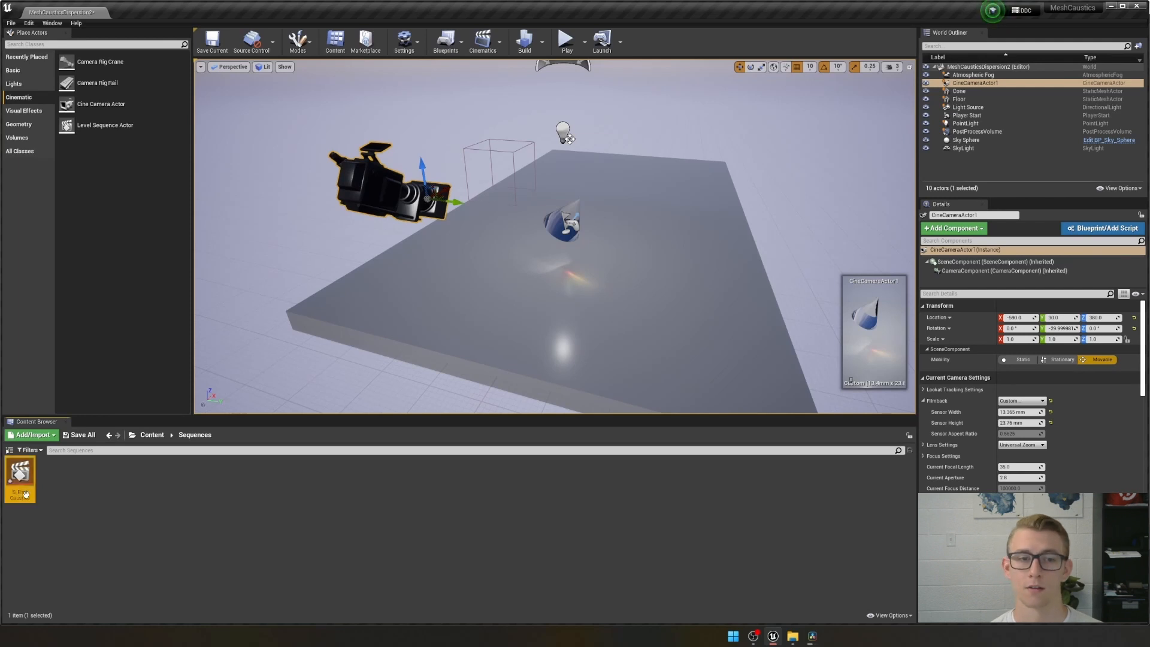
double_click(27, 499)
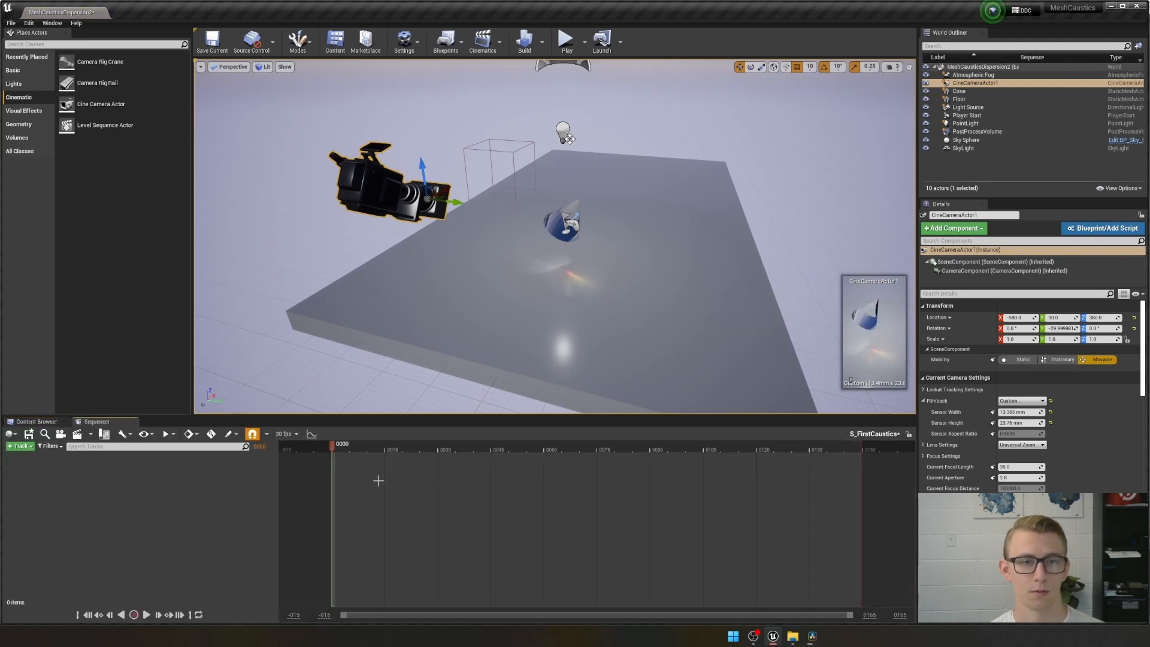
- Set the sequence's display rate to 24 fps (film)
click(286, 436)
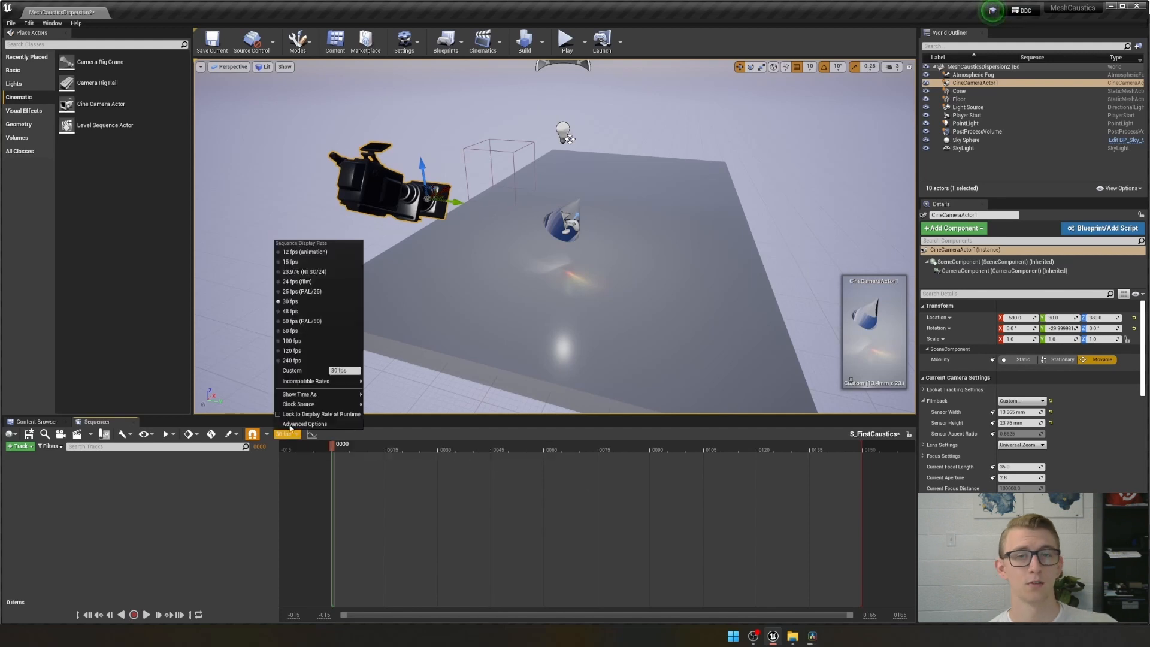
click(295, 282)
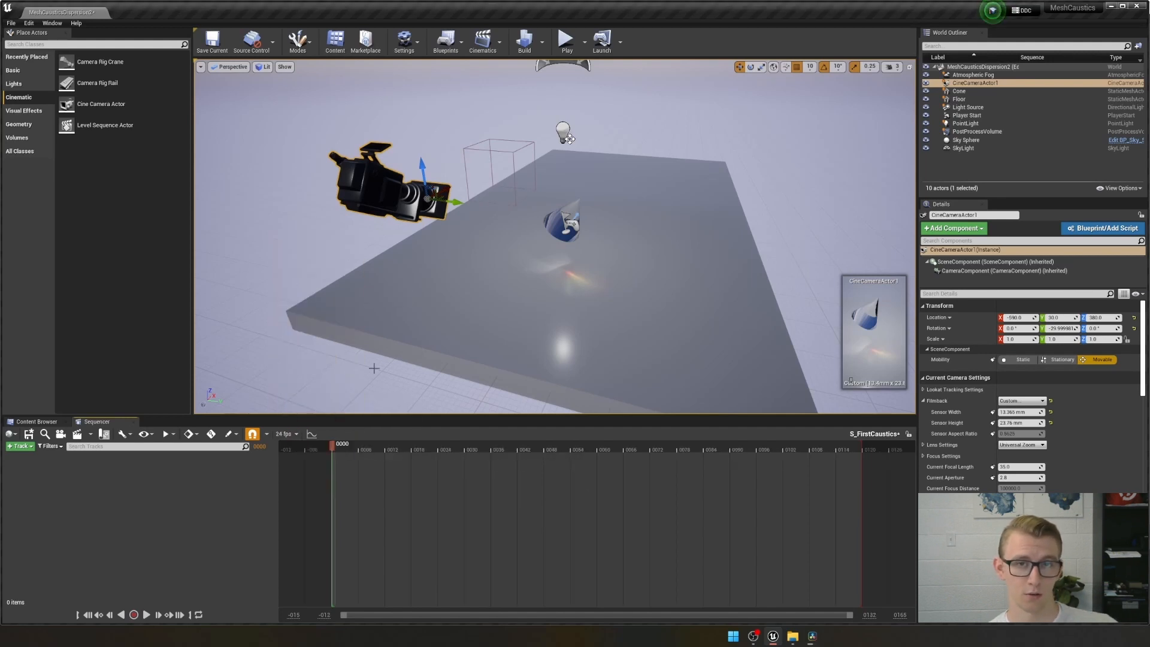
click(90, 435)
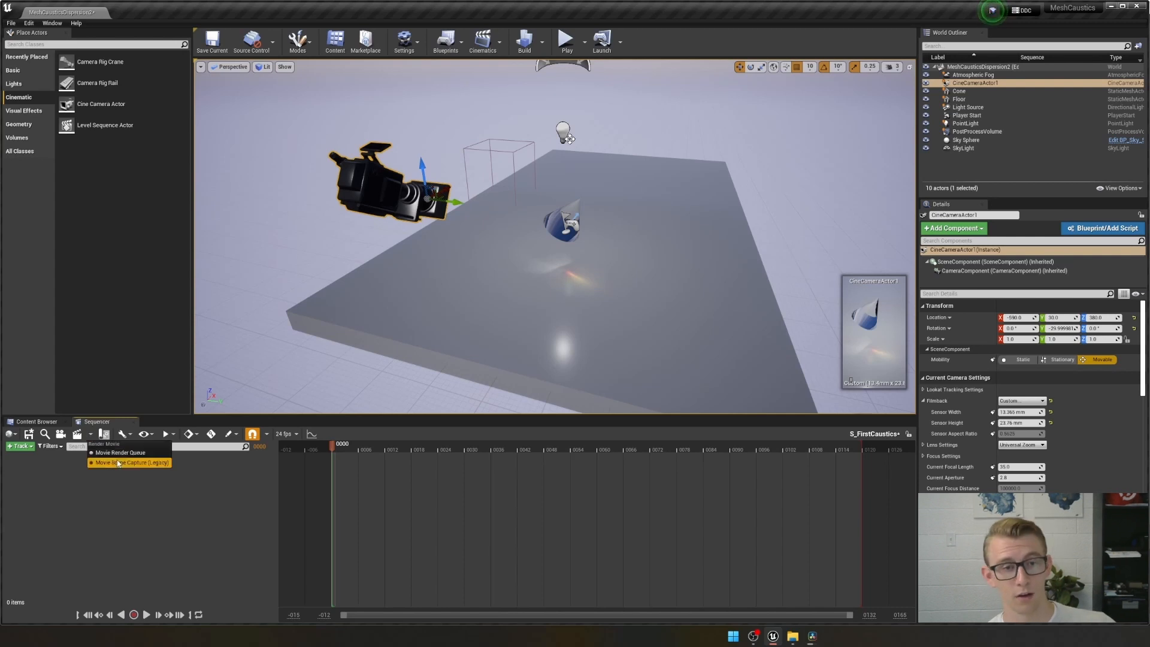
click(53, 504)
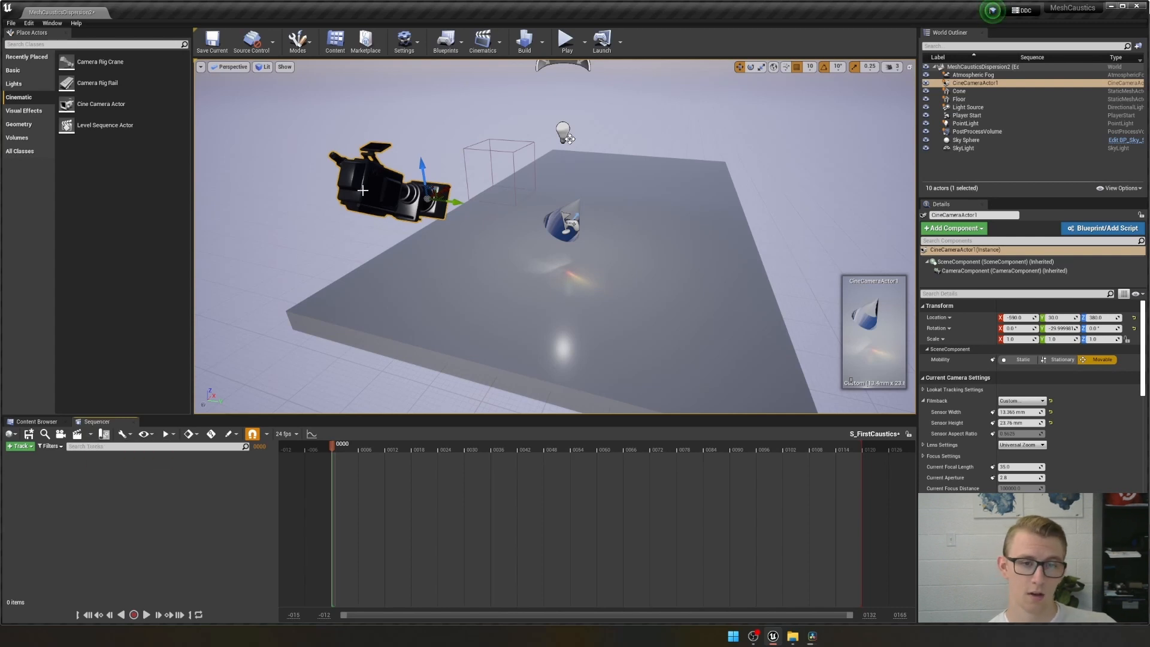
- Add the cine camera to the level sequence with a camera cut and collapse its track
drag(975, 87, 159, 477)
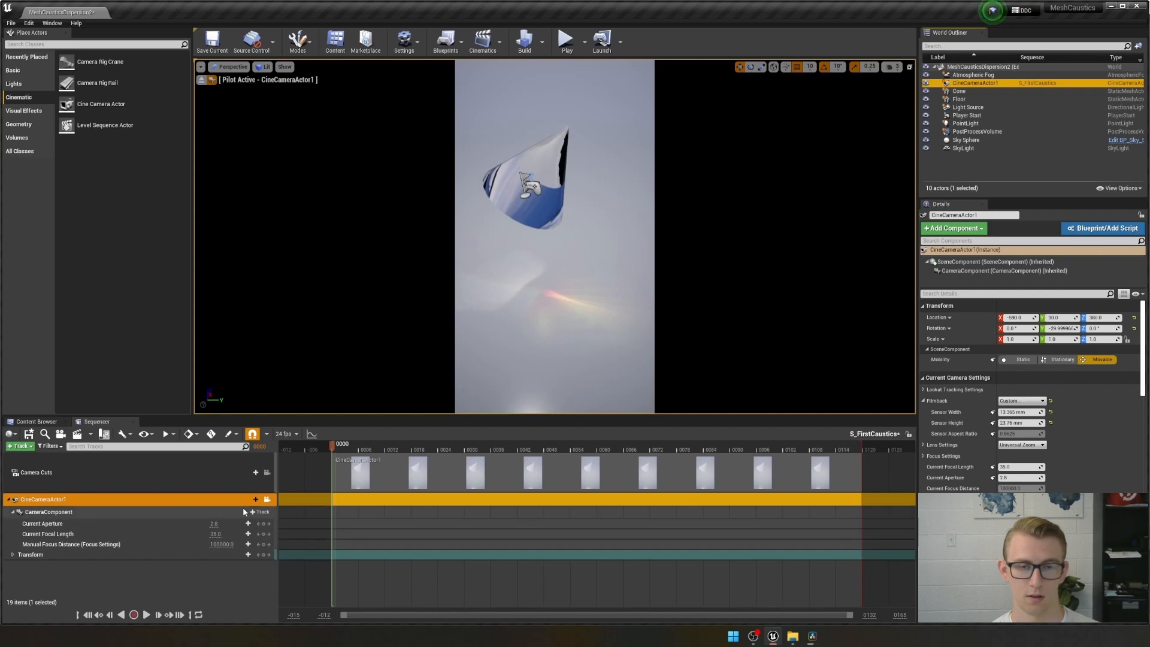
click(11, 501)
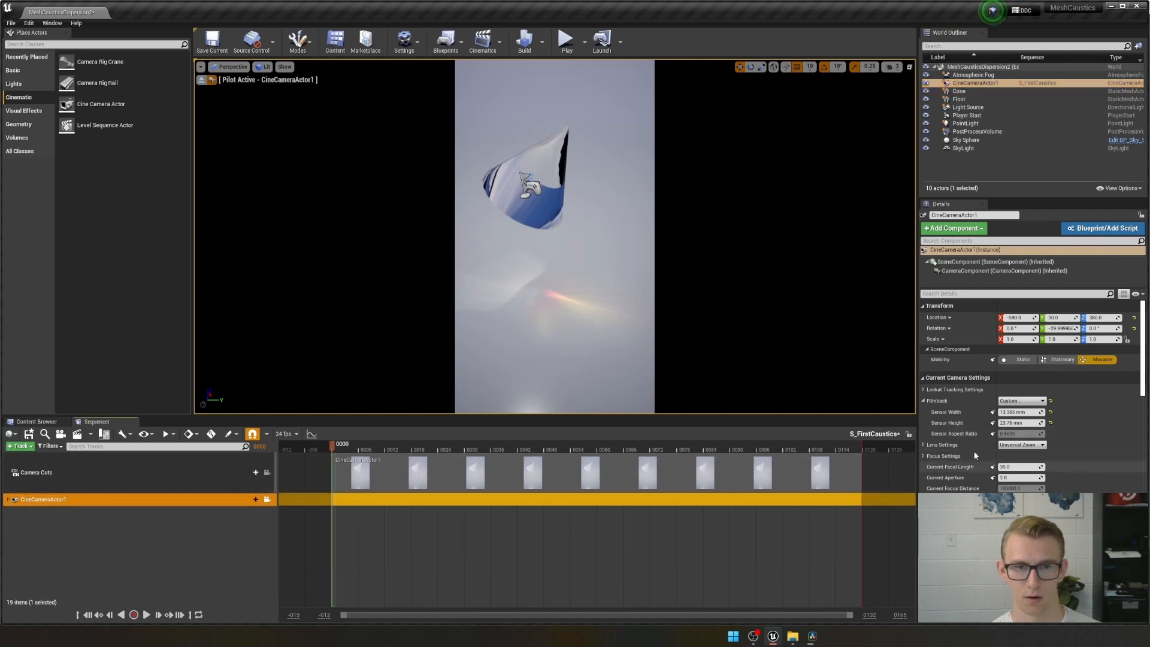
- Set the camera's manual focus distance to about 610 cm so it focuses on the cone, using the debug focus plane temporarily as a guide
click(944, 456)
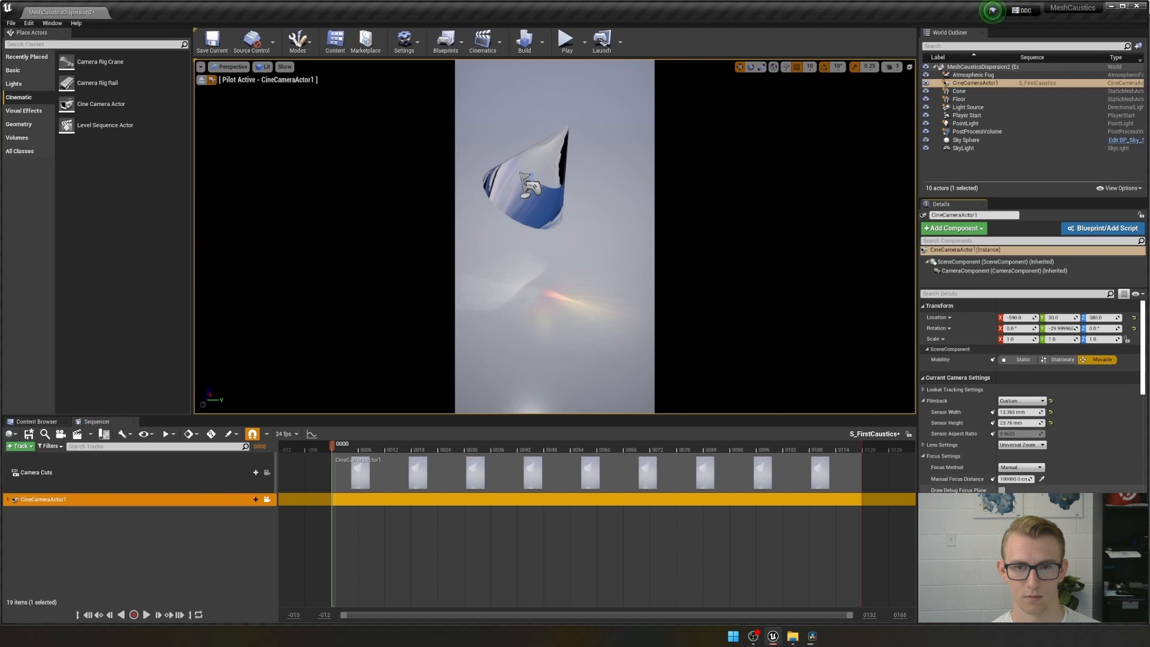
click(1002, 490)
mouse_move(1016, 479)
mouse_down()
mouse_move(926, 480)
mouse_move(939, 479)
mouse_up()
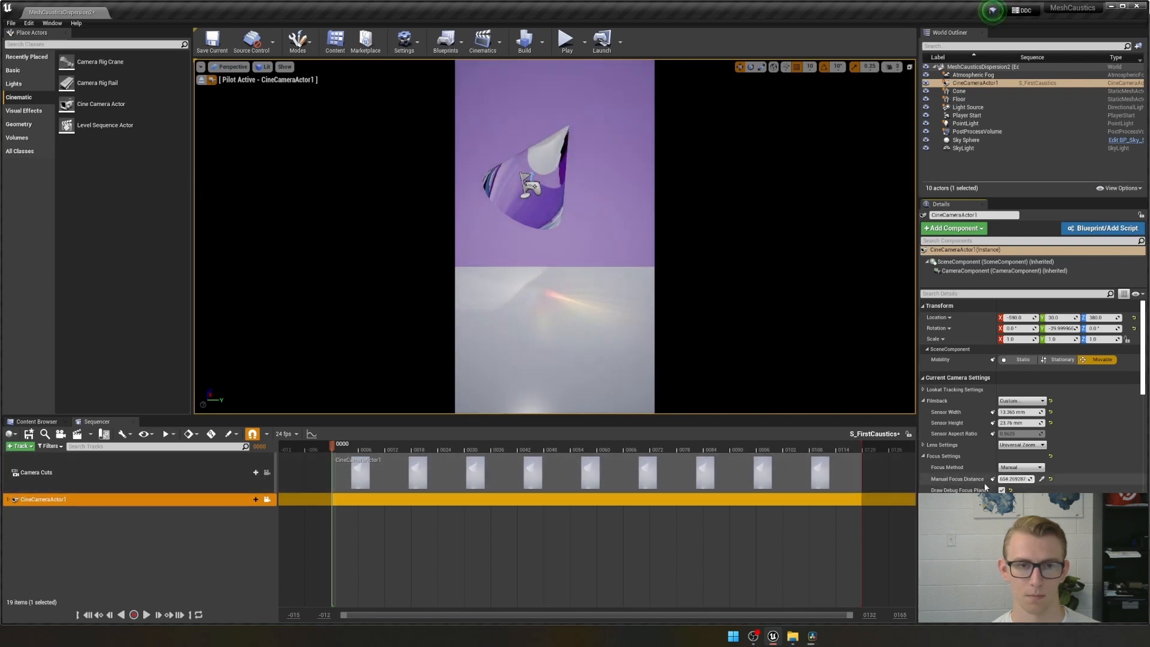
drag(1018, 479, 1012, 479)
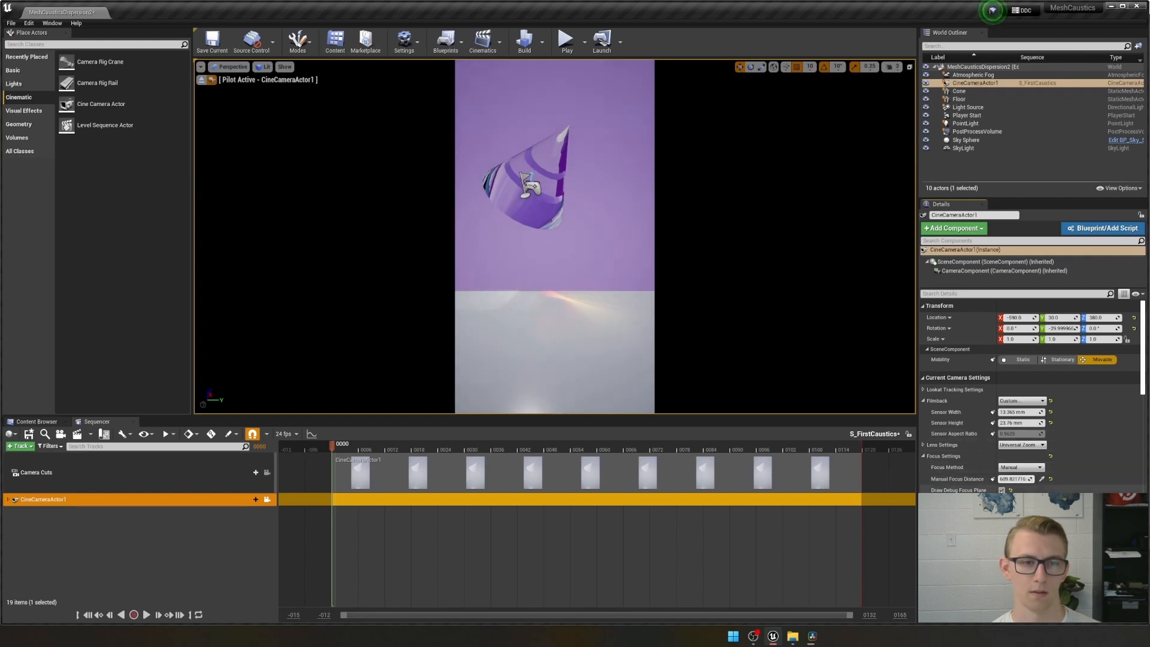
click(1002, 491)
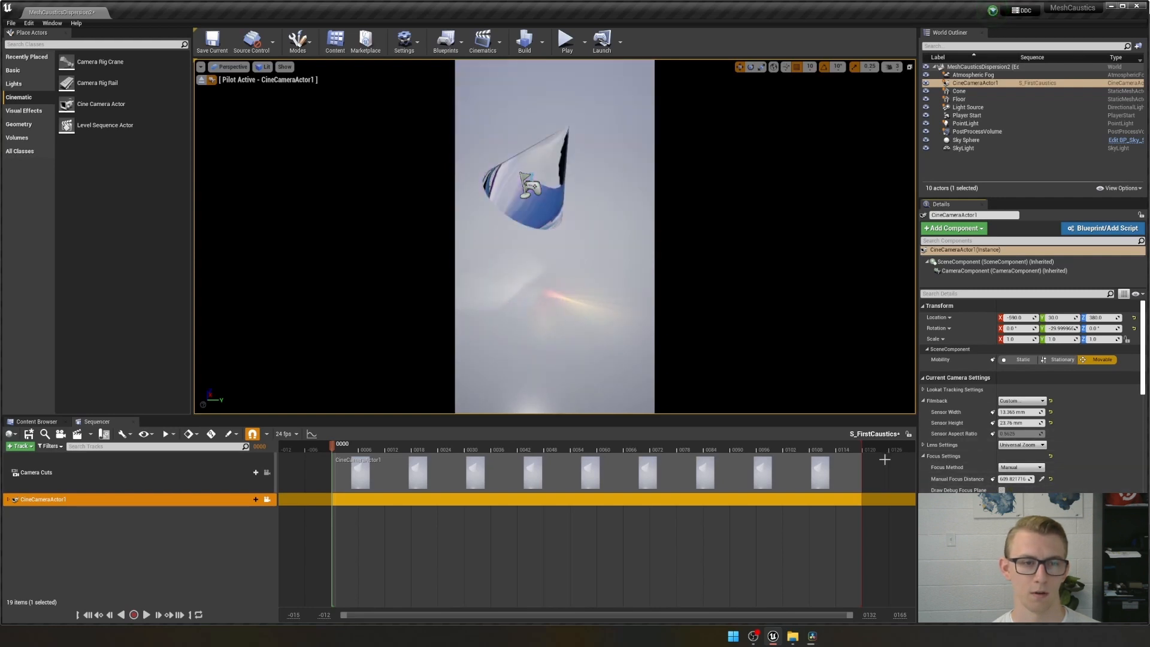
- Key the camera's Manual Focus Distance at frame 0 and collapse the camera track again
click(9, 499)
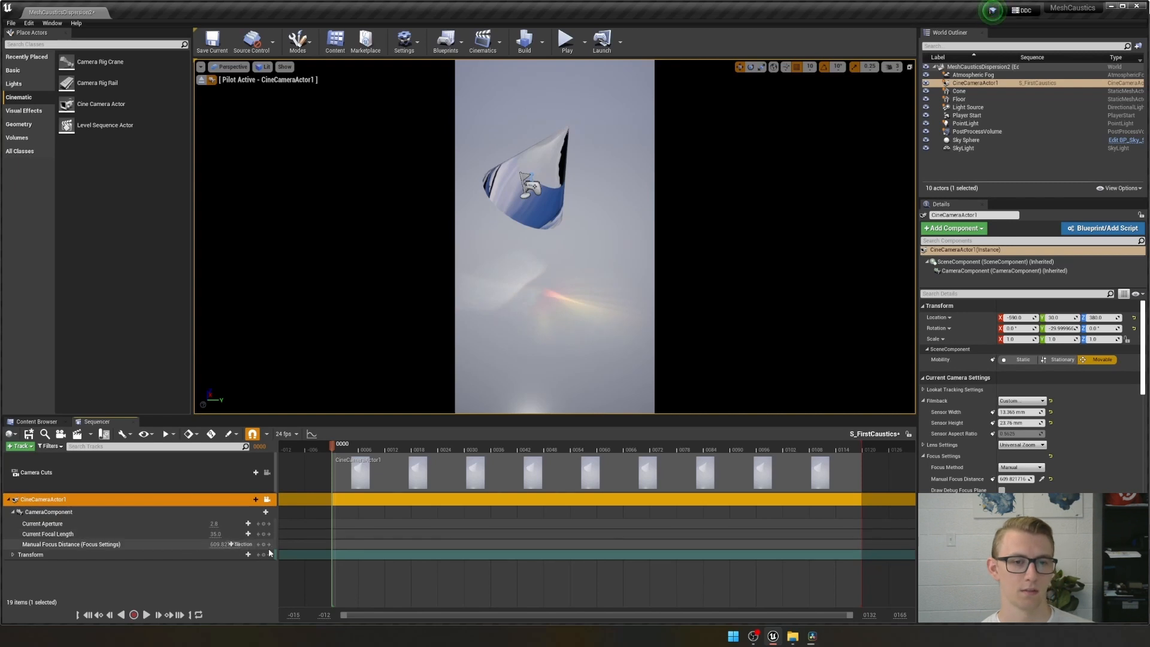
click(264, 545)
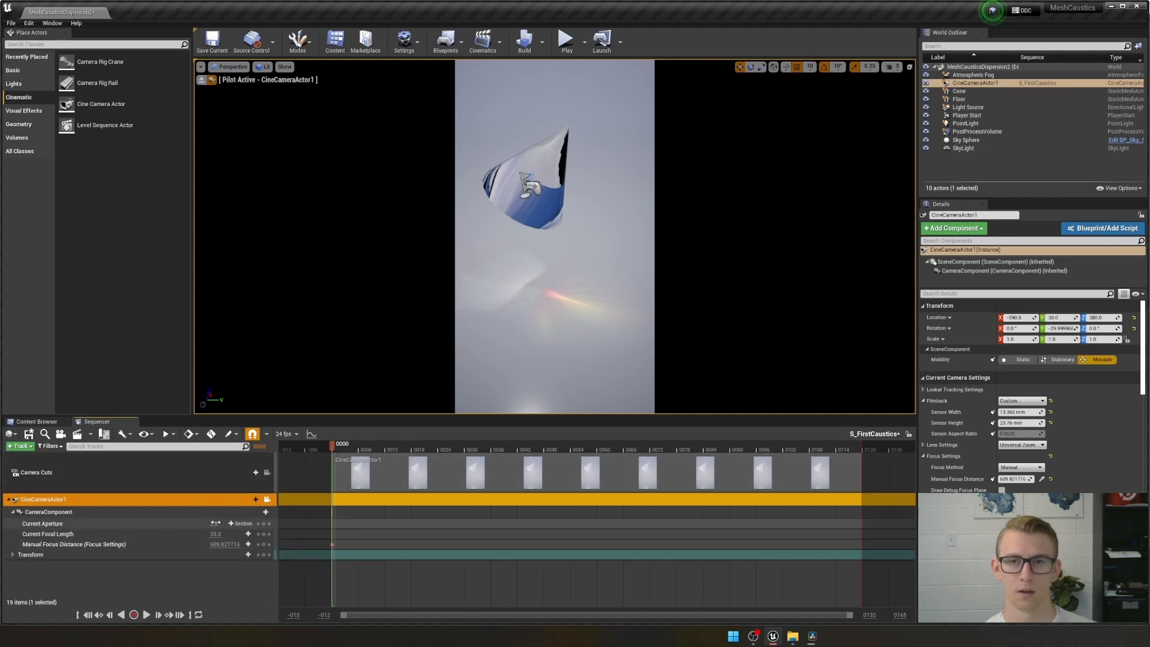
click(10, 500)
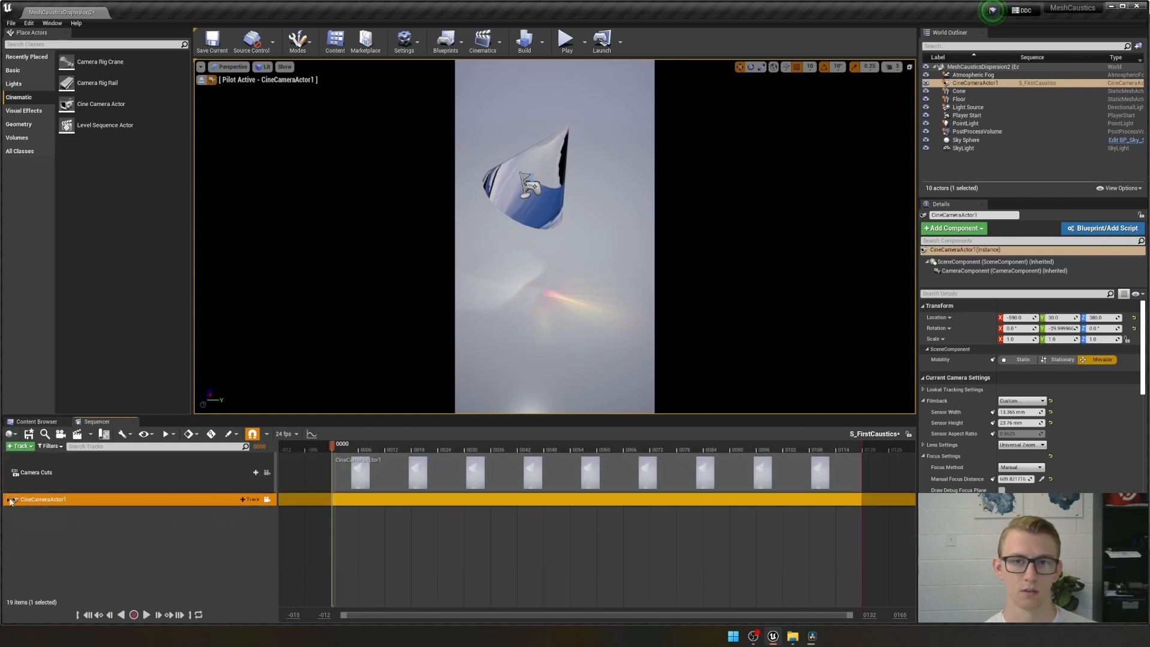
- Add the cone to the level sequence as a track
click(960, 91)
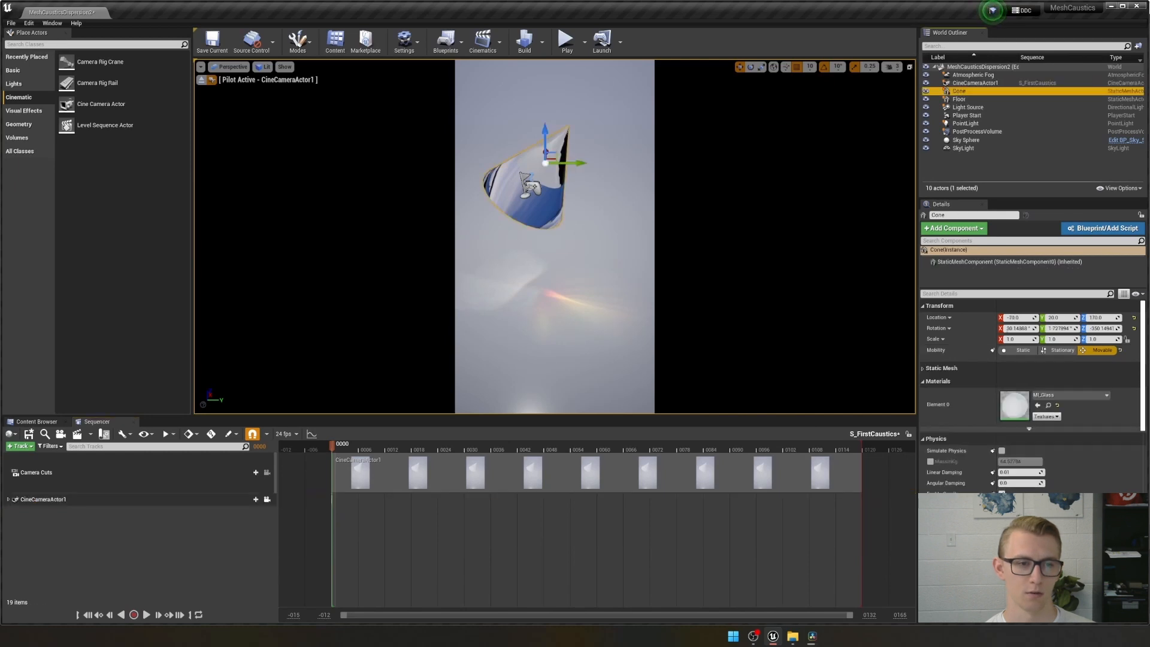
drag(959, 91, 144, 544)
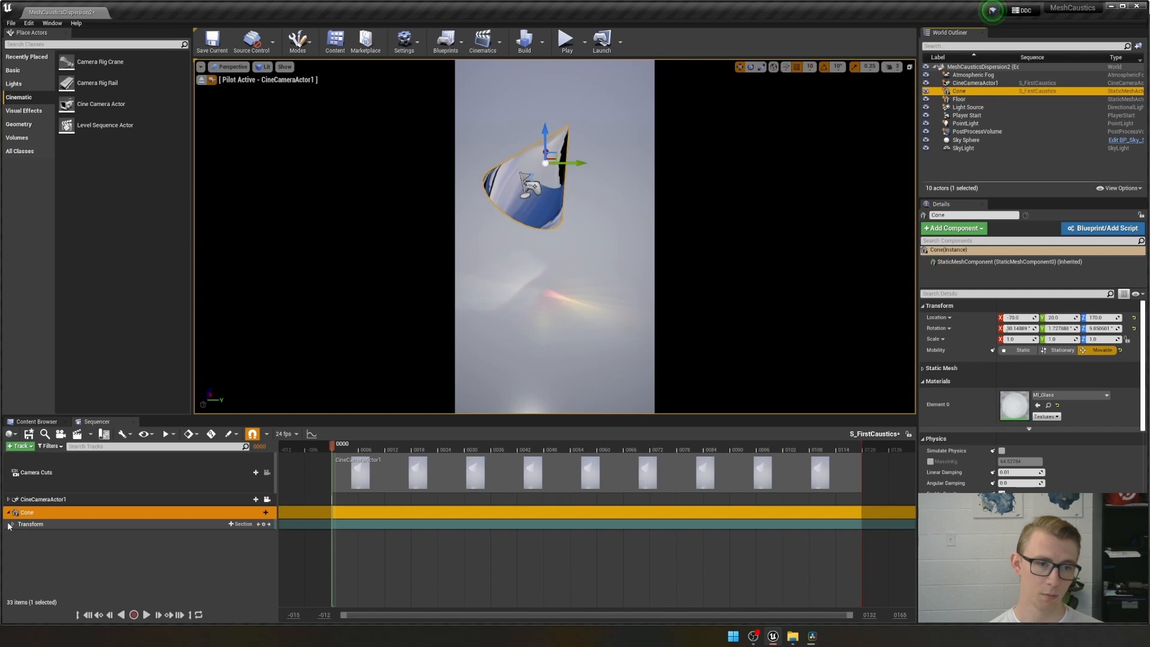
- Expand the cone's Transform and Rotation channels and key its Yaw at frame 0
click(129, 524)
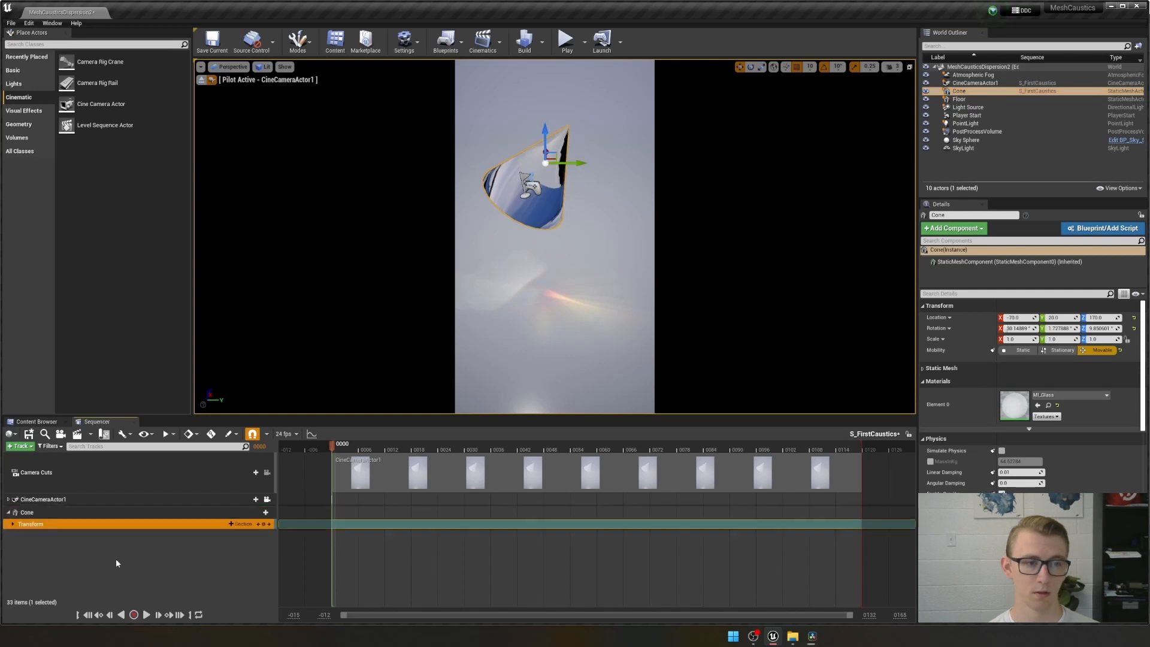
click(12, 525)
click(18, 542)
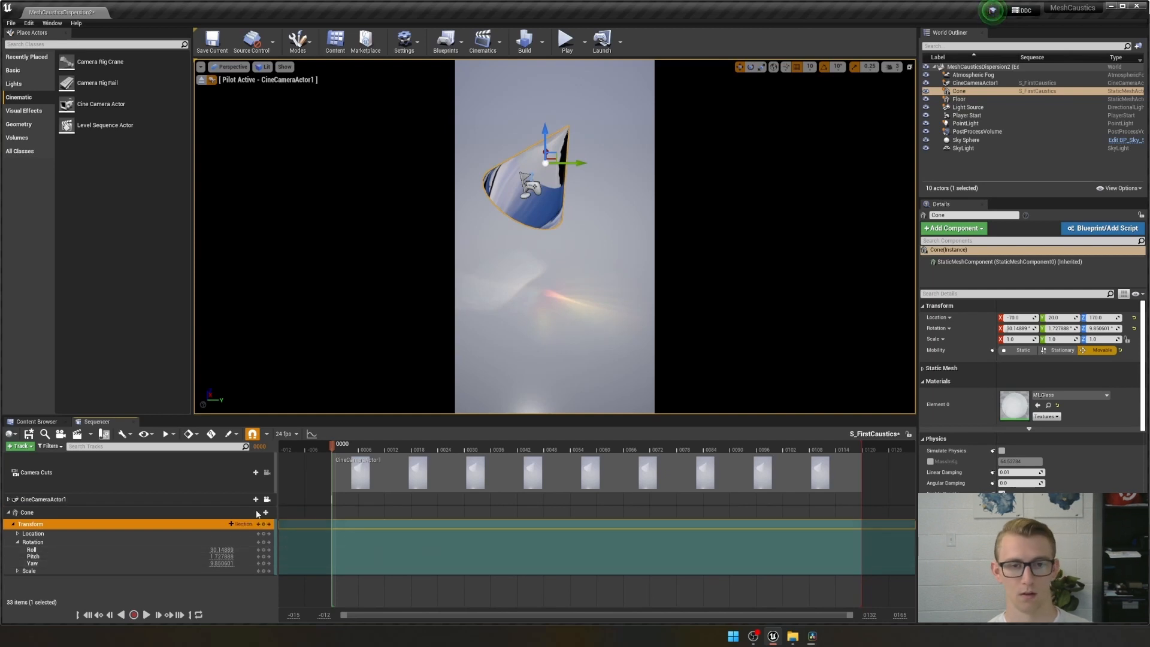
drag(592, 452, 247, 461)
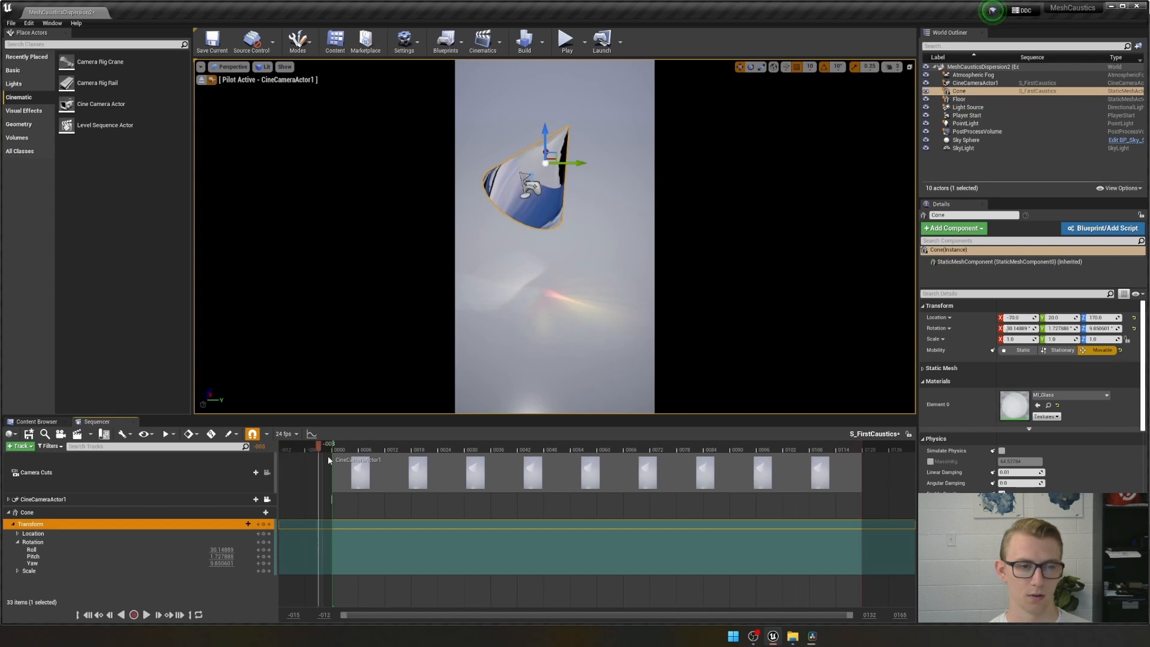
drag(328, 459, 333, 459)
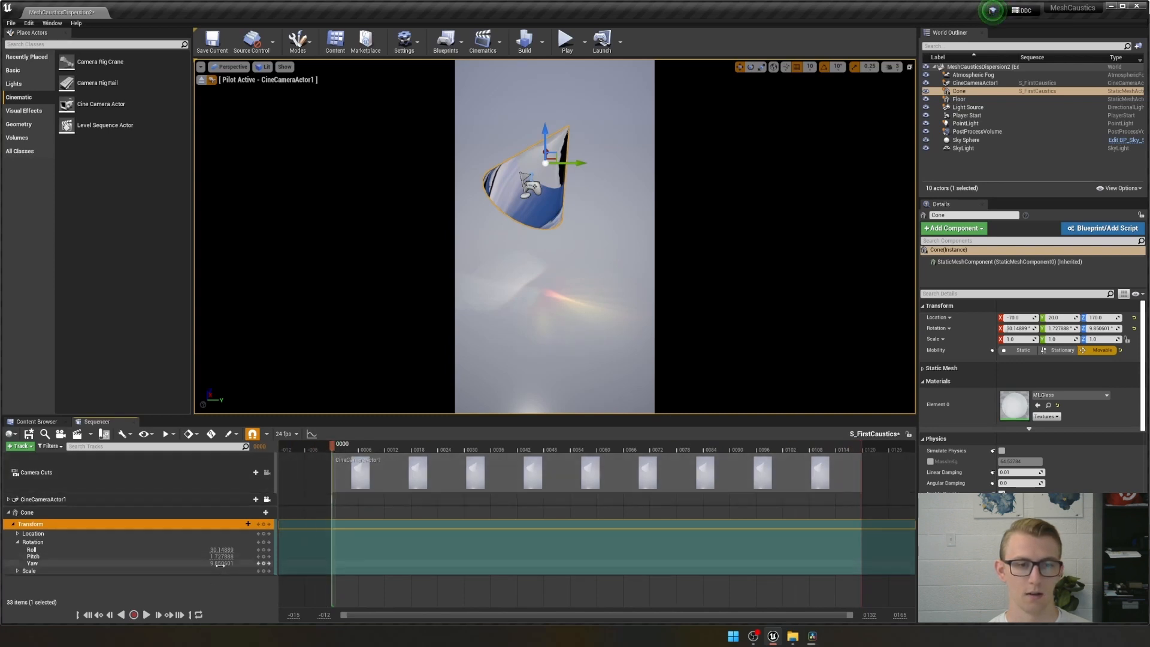
click(264, 564)
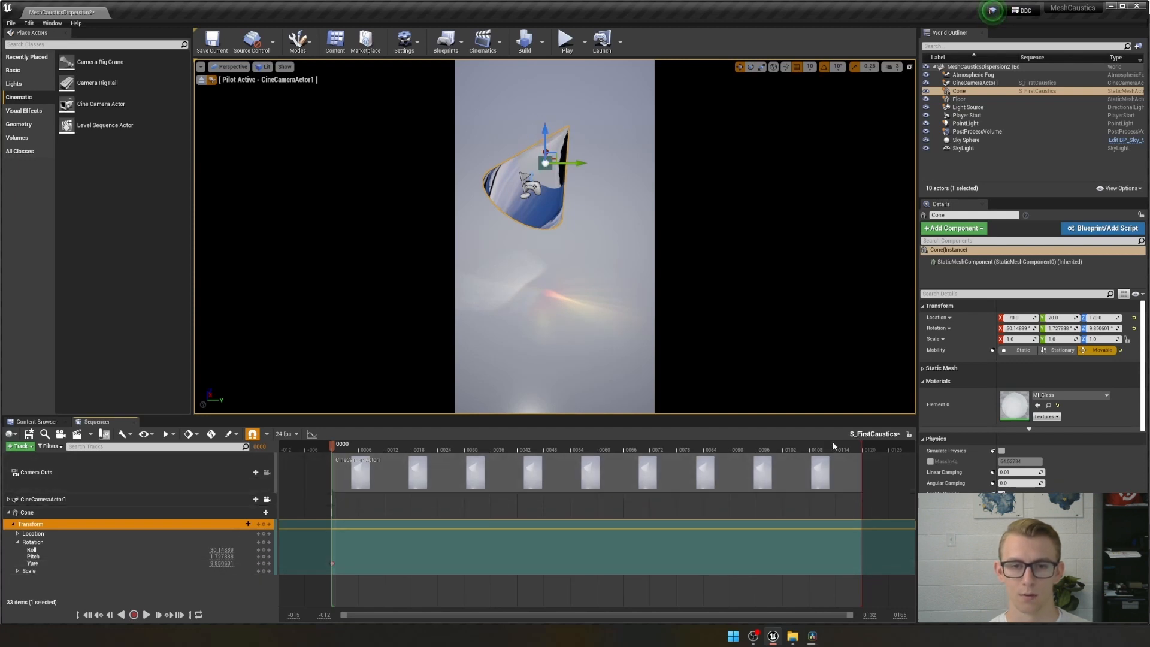
- Key the cone's Yaw at frame 120 with a value one full turn higher, about 369.85 degrees
click(860, 447)
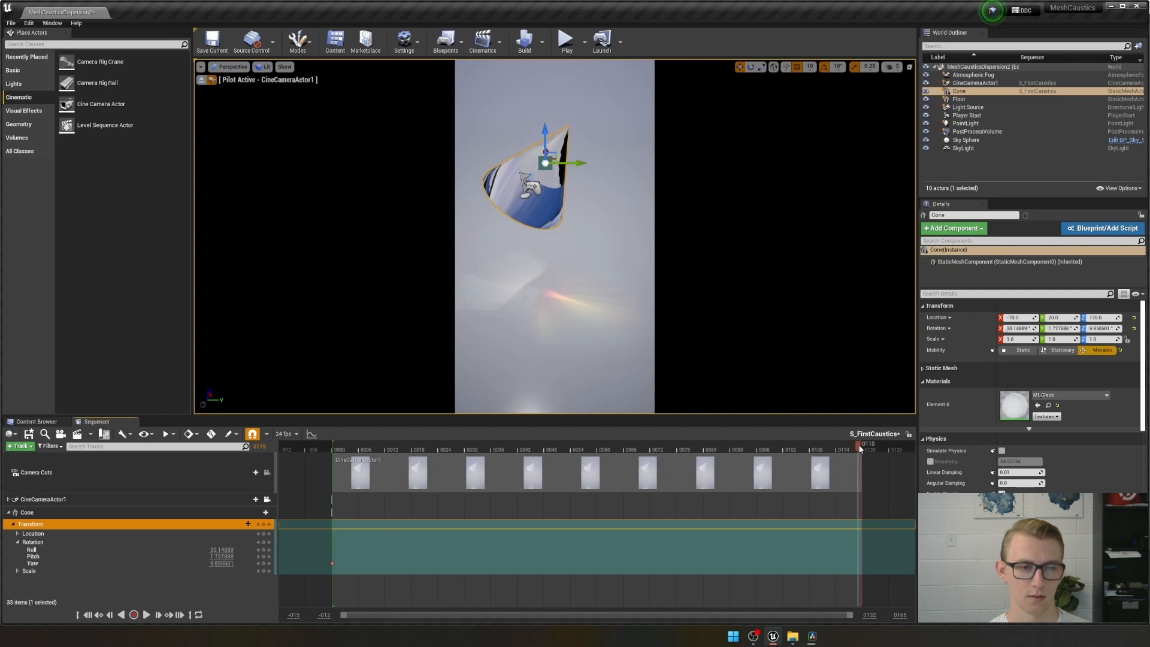
click(862, 447)
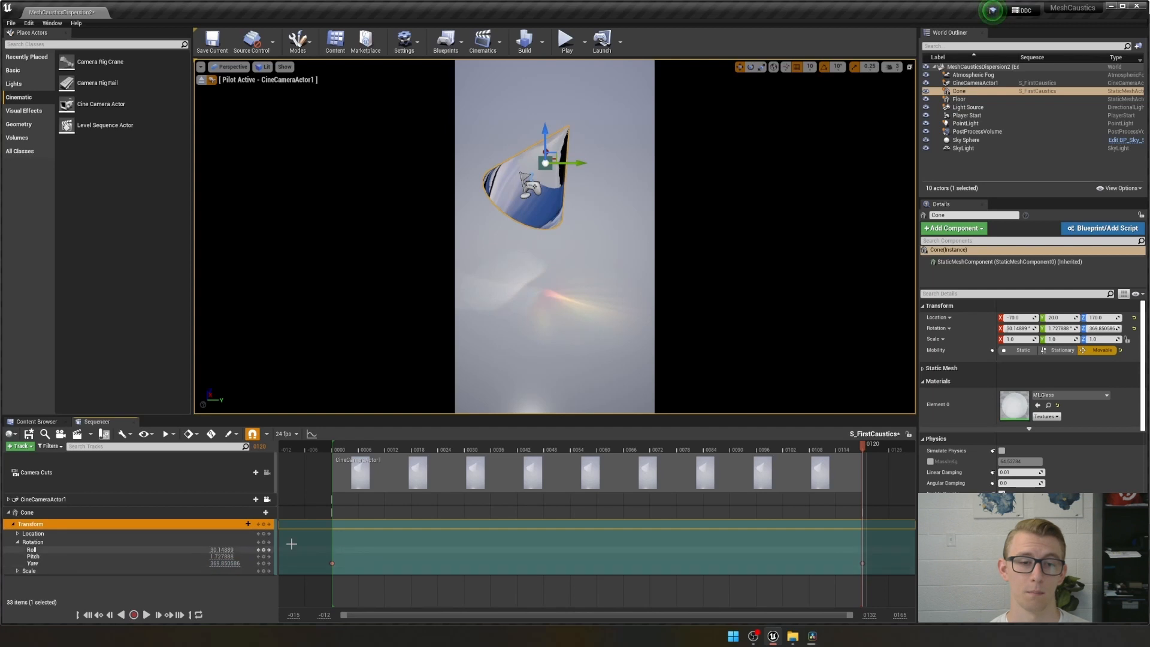
- Change the key interpolation of both Yaw keys on the cone to Linear
drag(311, 554, 868, 562)
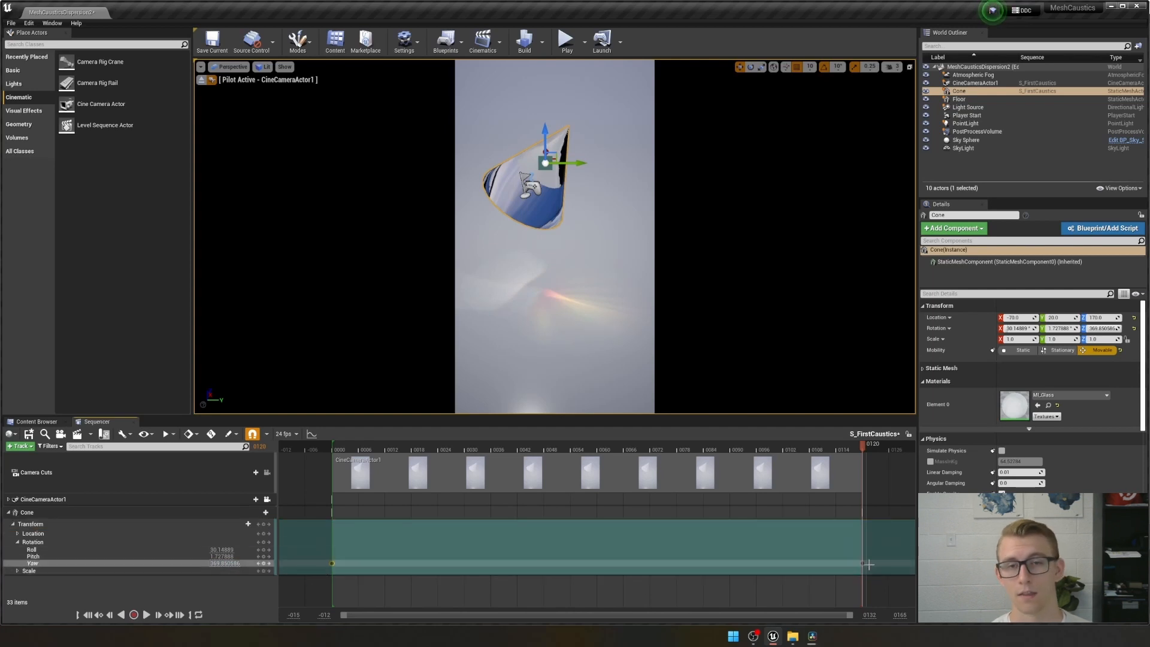
right_click(864, 563)
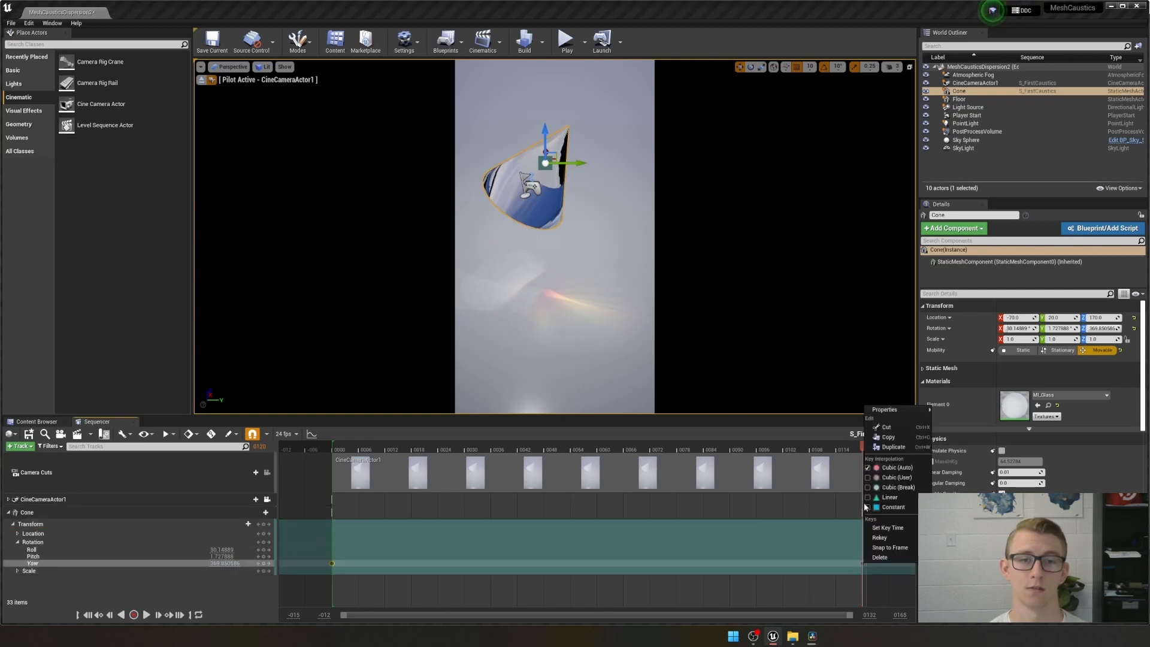
click(870, 521)
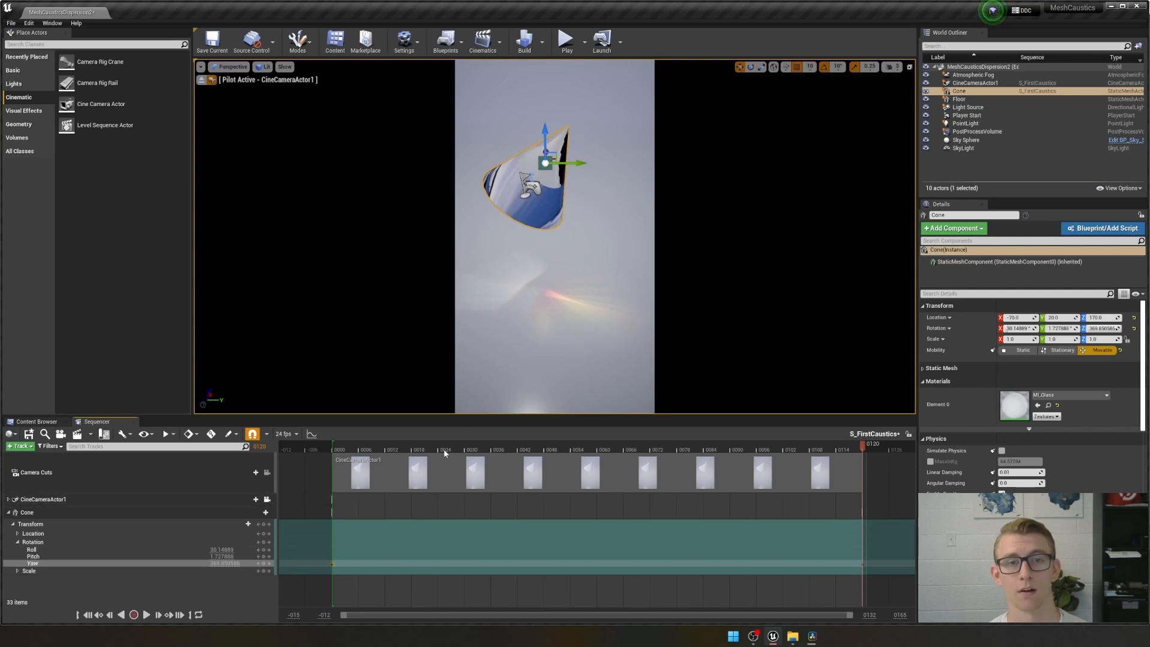
- Play the sequence from the start to check the cone's rotation and its caustics, and pause partway through
drag(445, 454, 338, 447)
key(space)
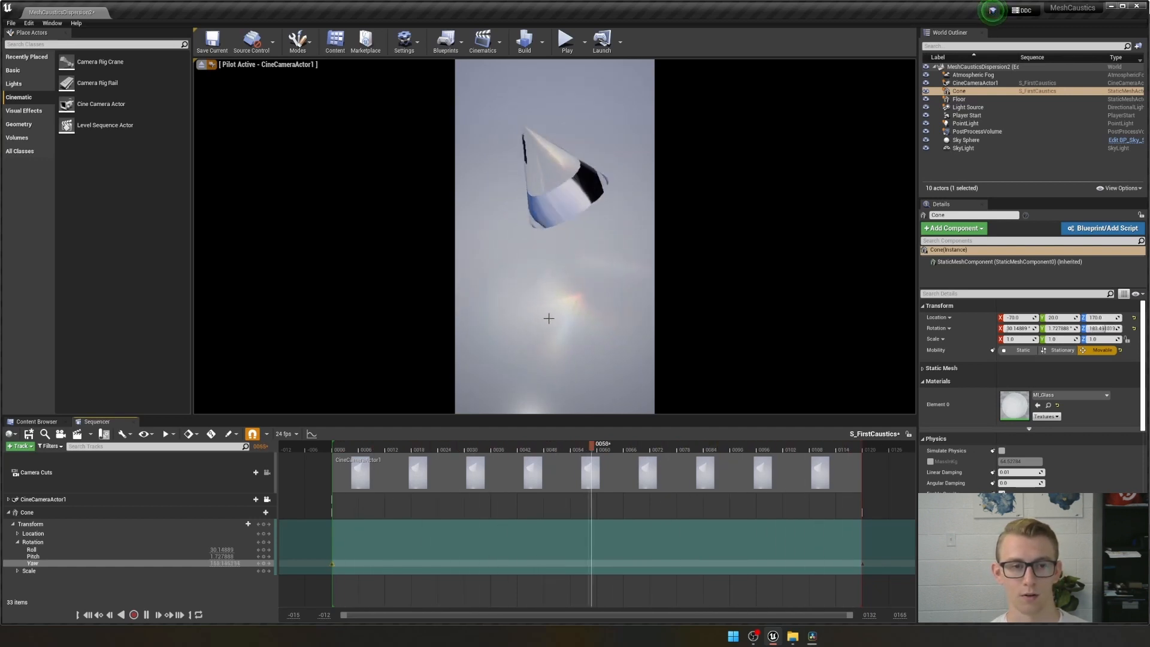
key(space)
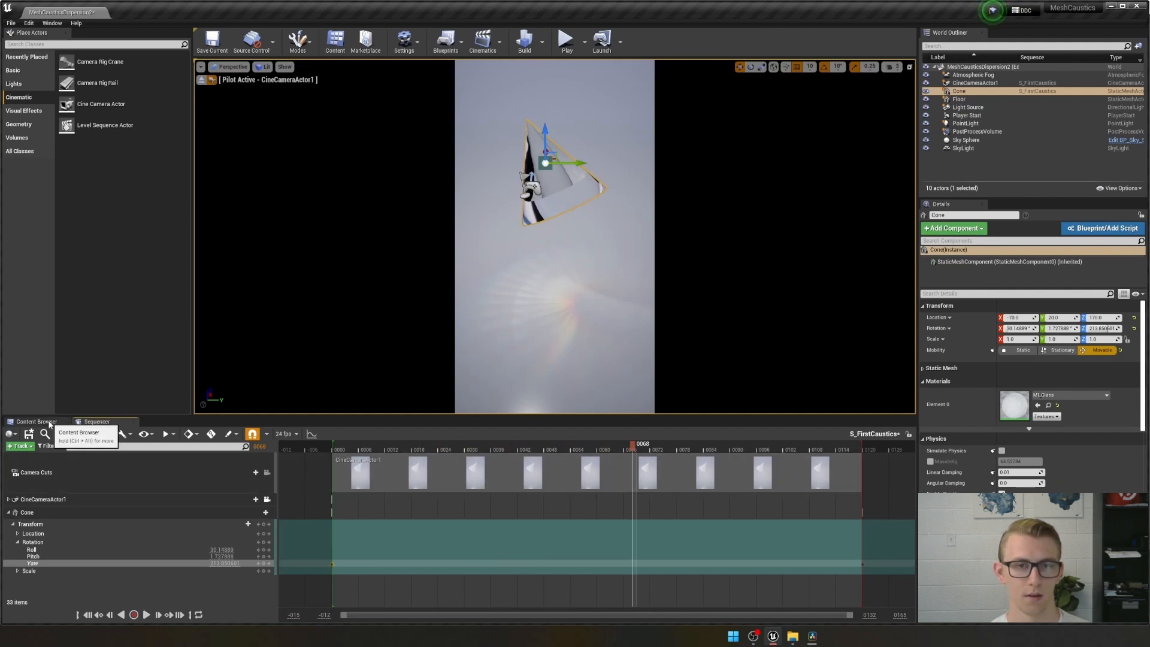
- Open the cone's MI_Glass material instance, enable its Metallic parameter and set it to 0.5
double_click(1015, 405)
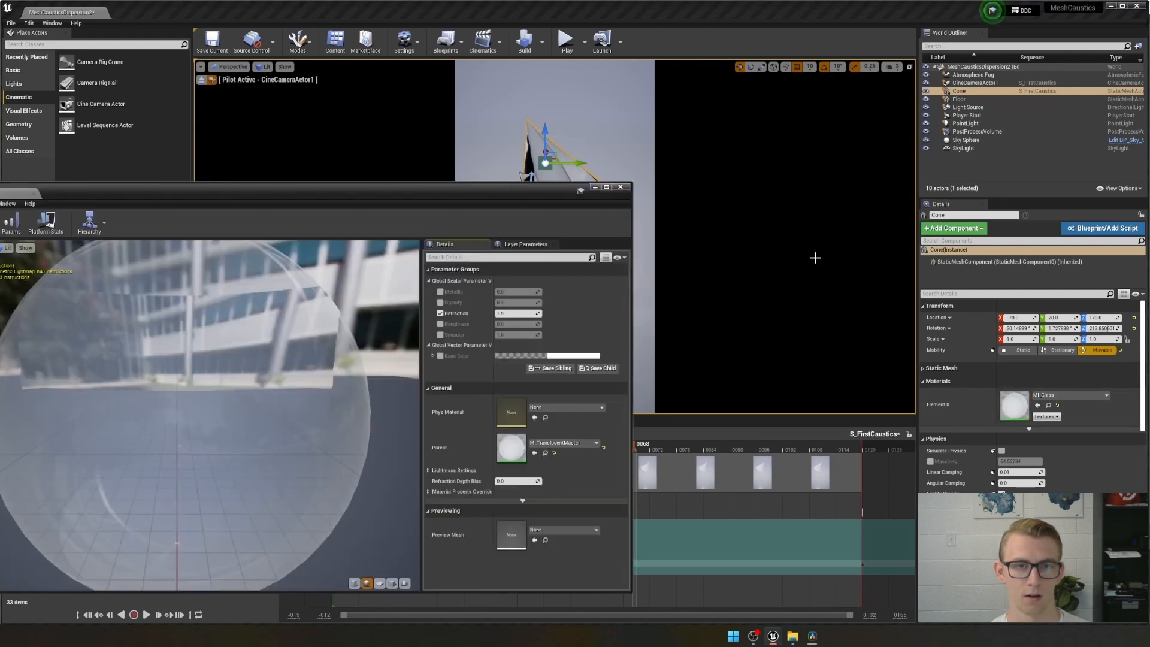
click(441, 292)
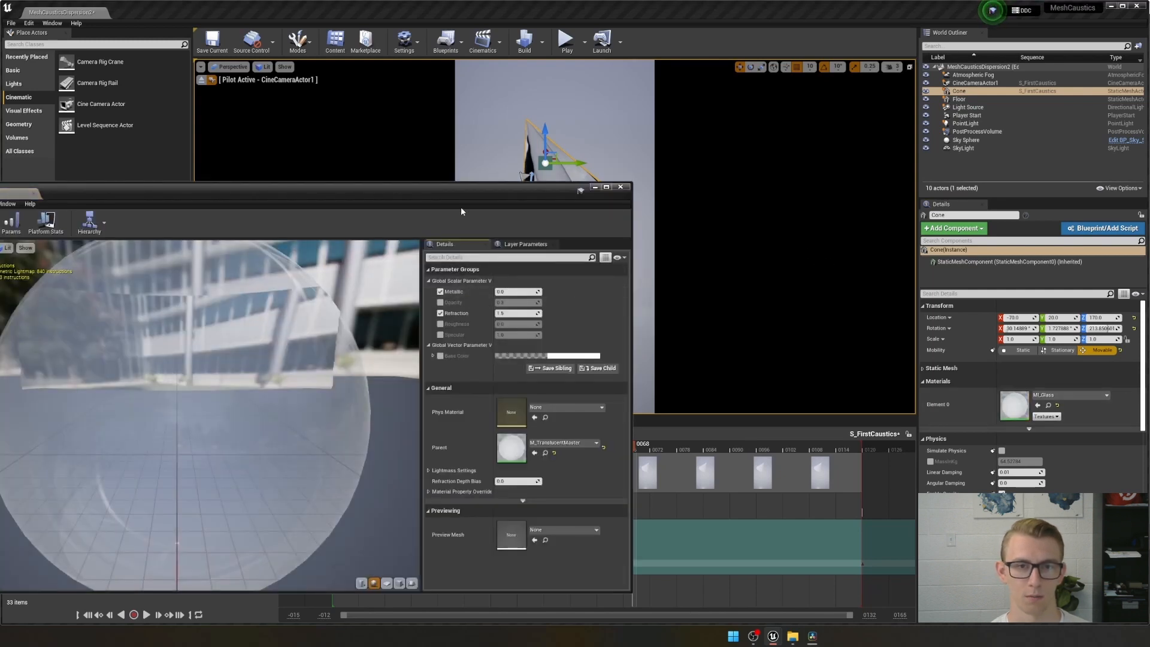
drag(462, 211, 463, 297)
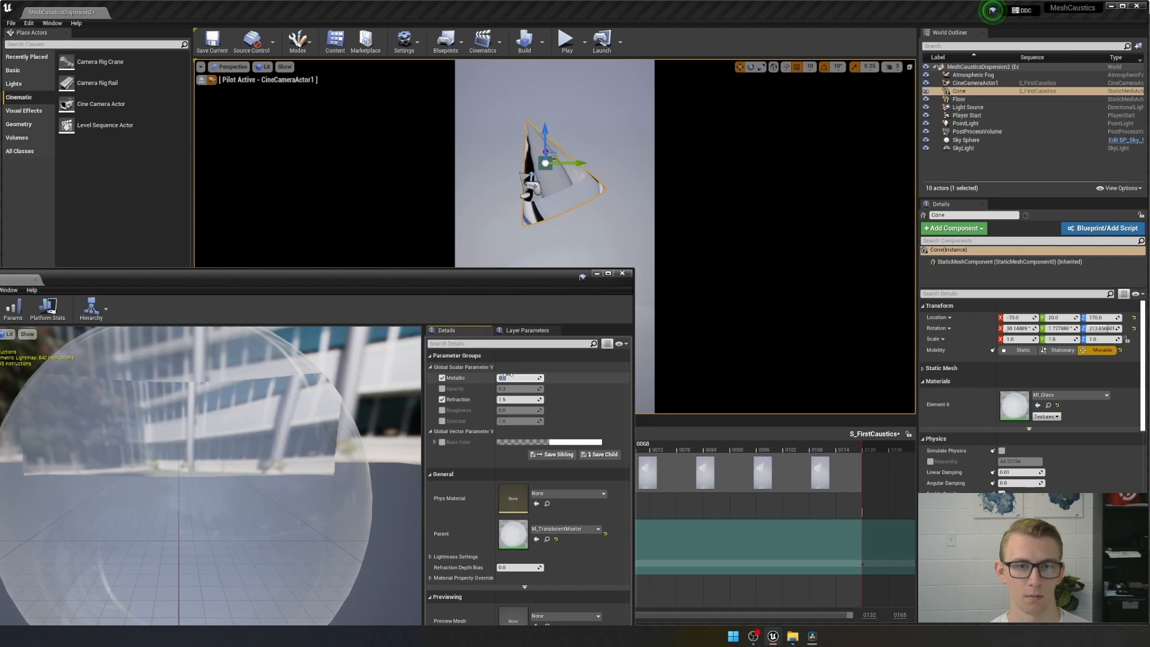
key(Return)
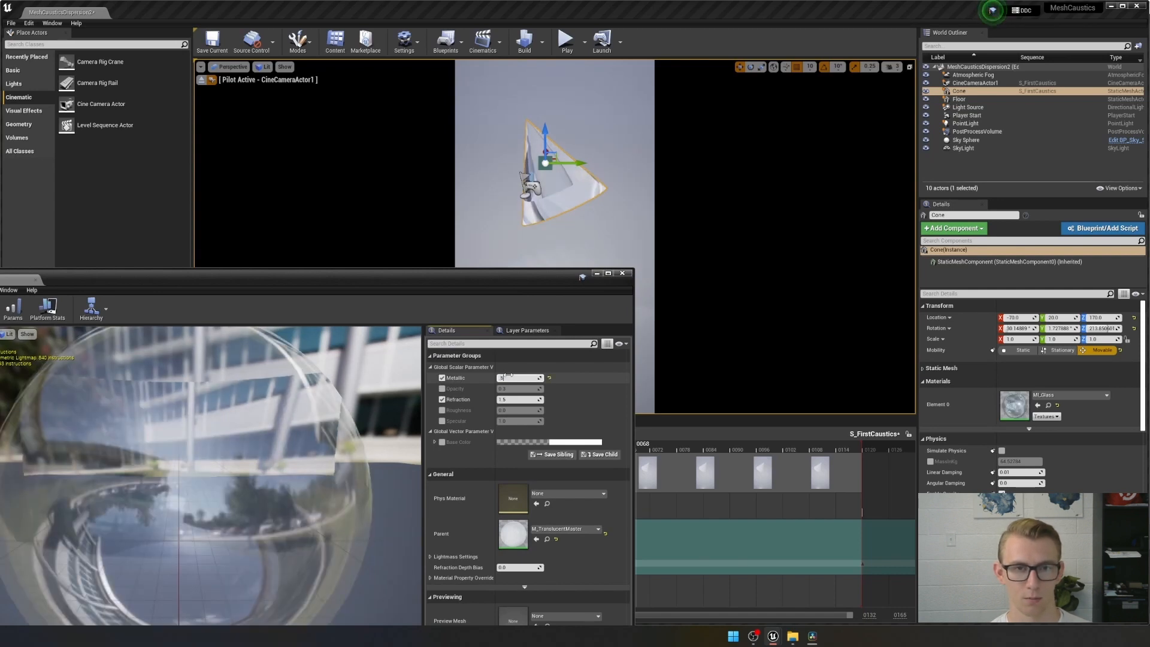
text(.5)
key(Return)
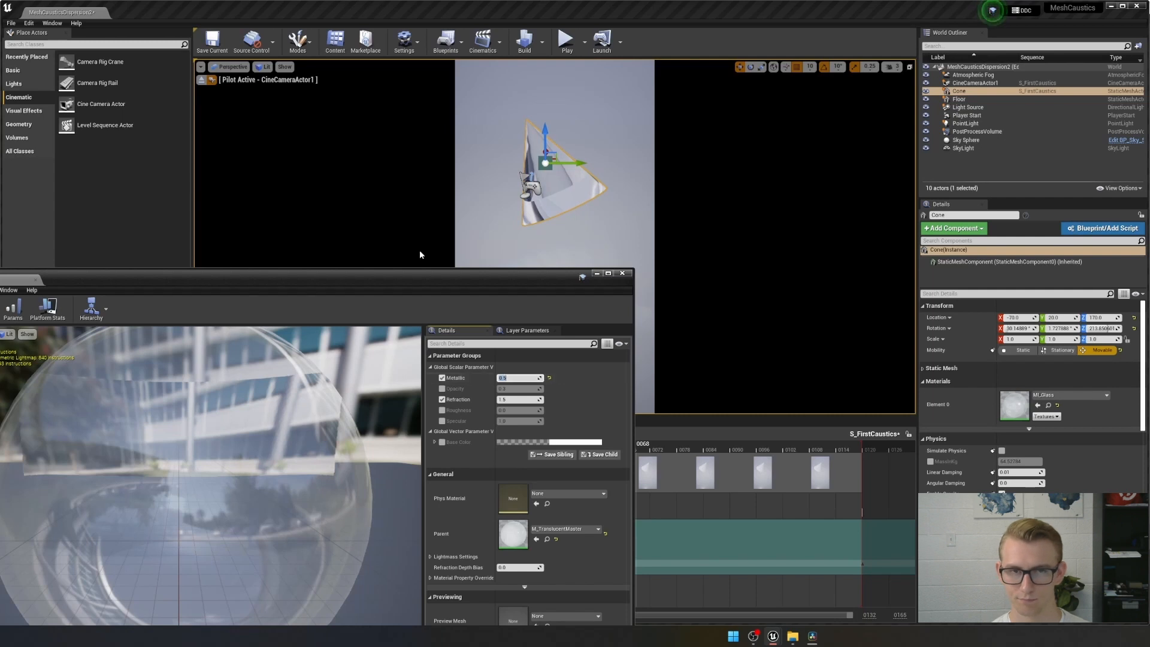
- Save and close the MI_Glass material instance, and resume playback to preview the cone with the updated glass
drag(417, 279, 801, 277)
click(332, 302)
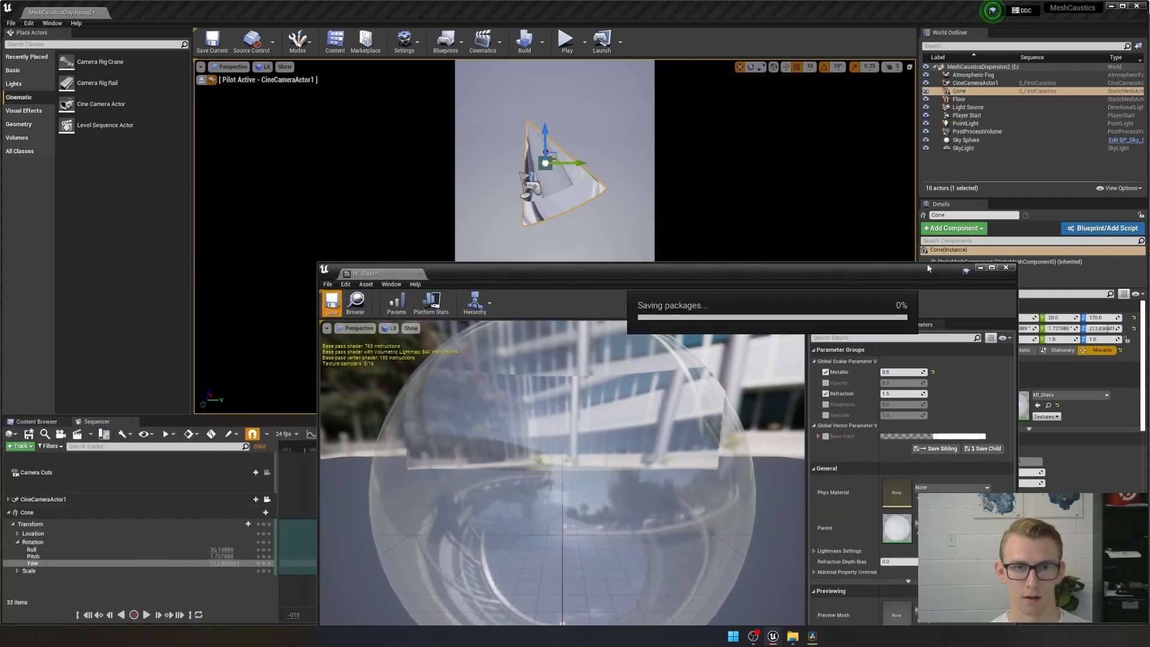
click(1006, 267)
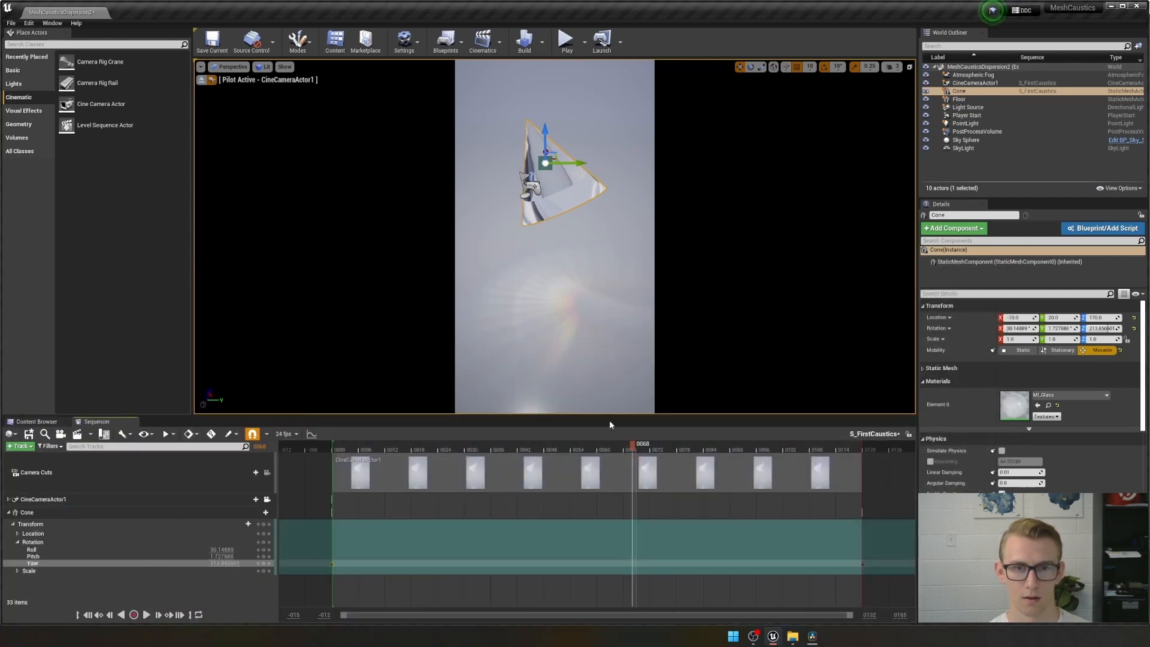
key(space)
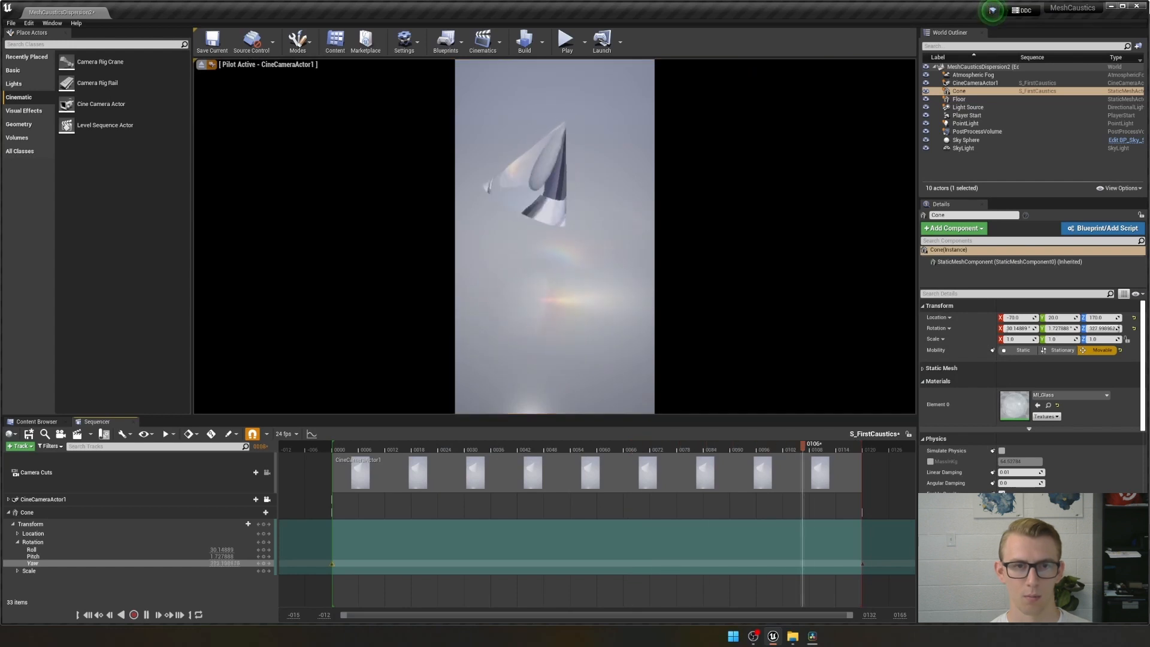
- Pause playback, reopen the cone's MI_Glass material instance, compare Metallic values of 0.2, 0 and 0.1, and set it to 0.2
key(space)
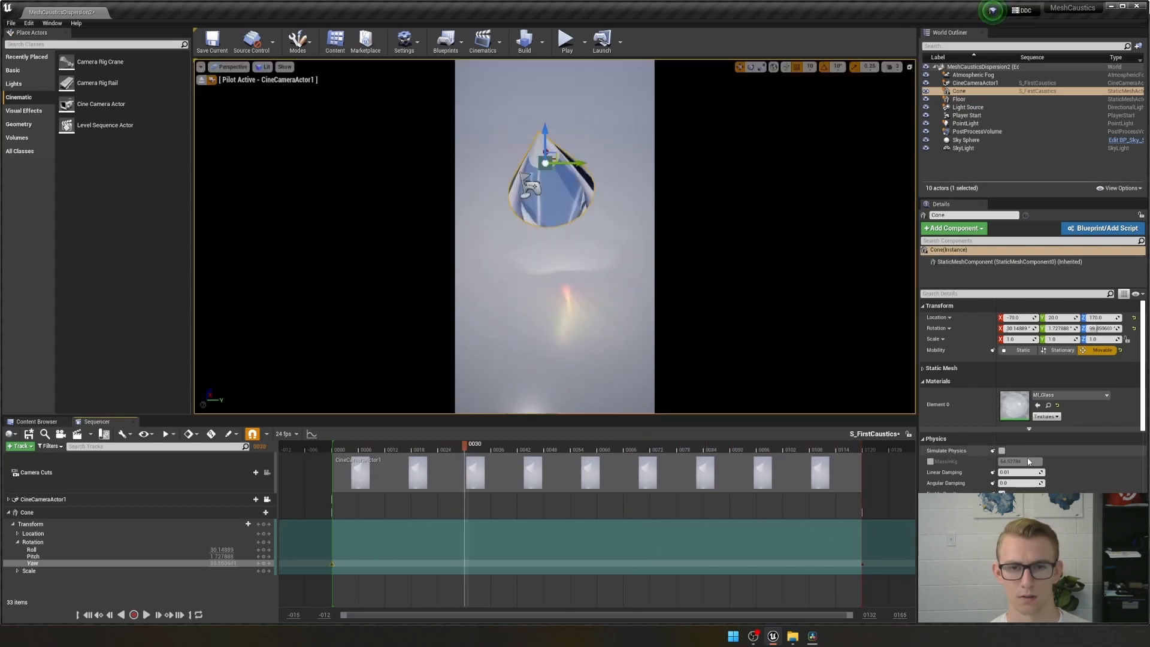
double_click(1015, 405)
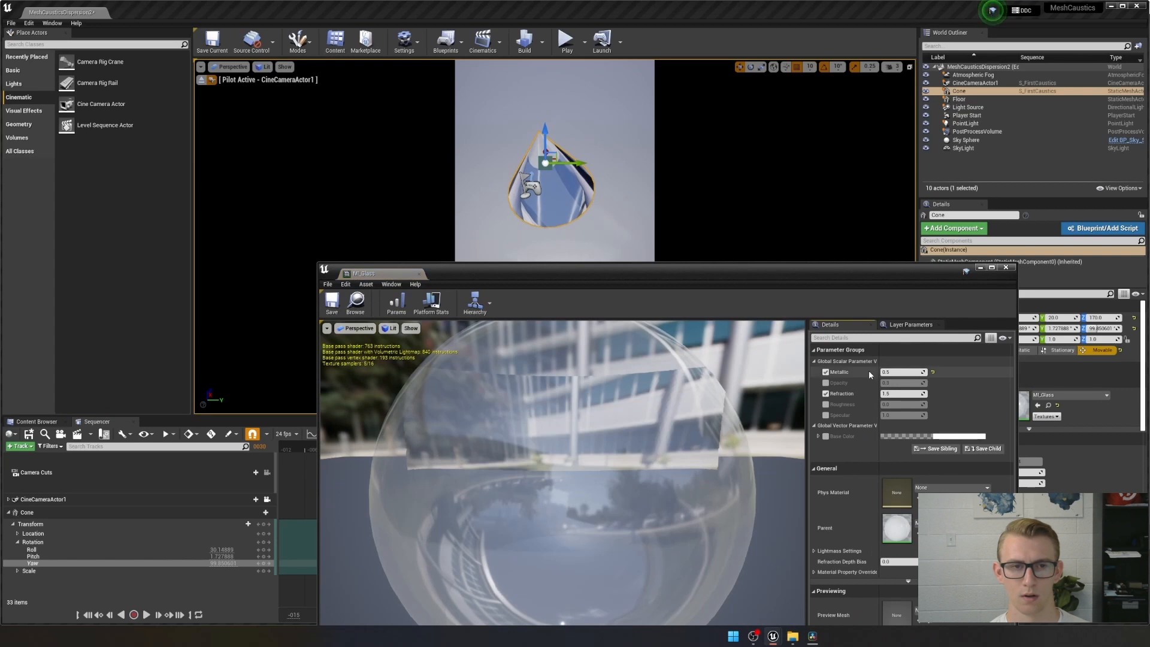
click(886, 372)
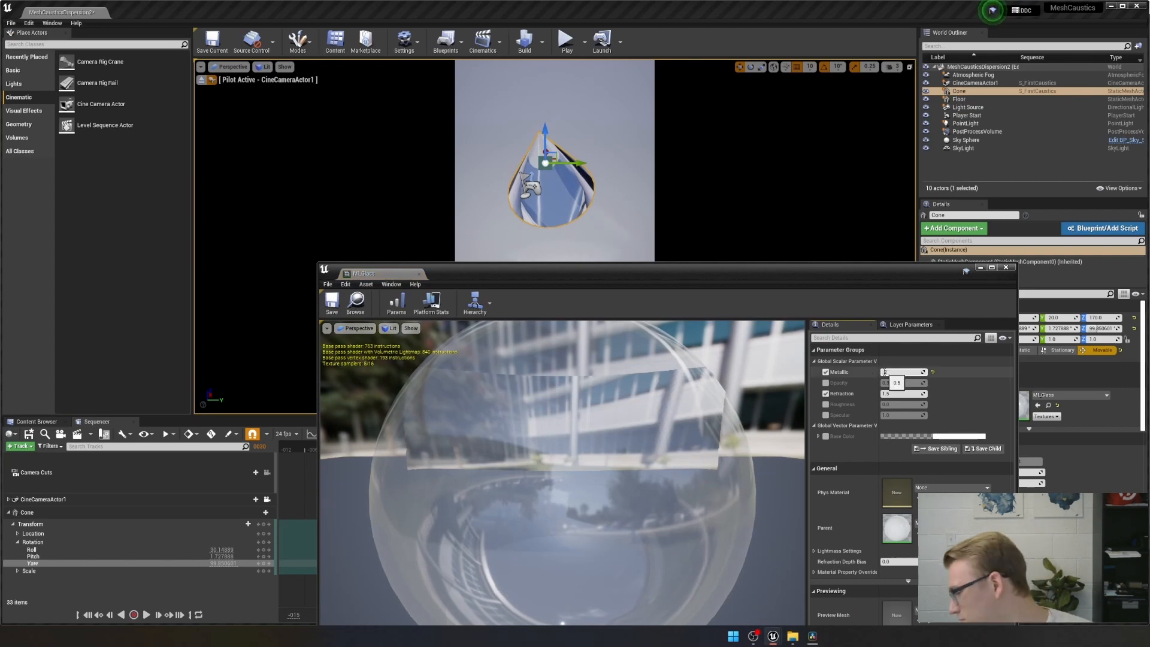
text(0.2)
key(Return)
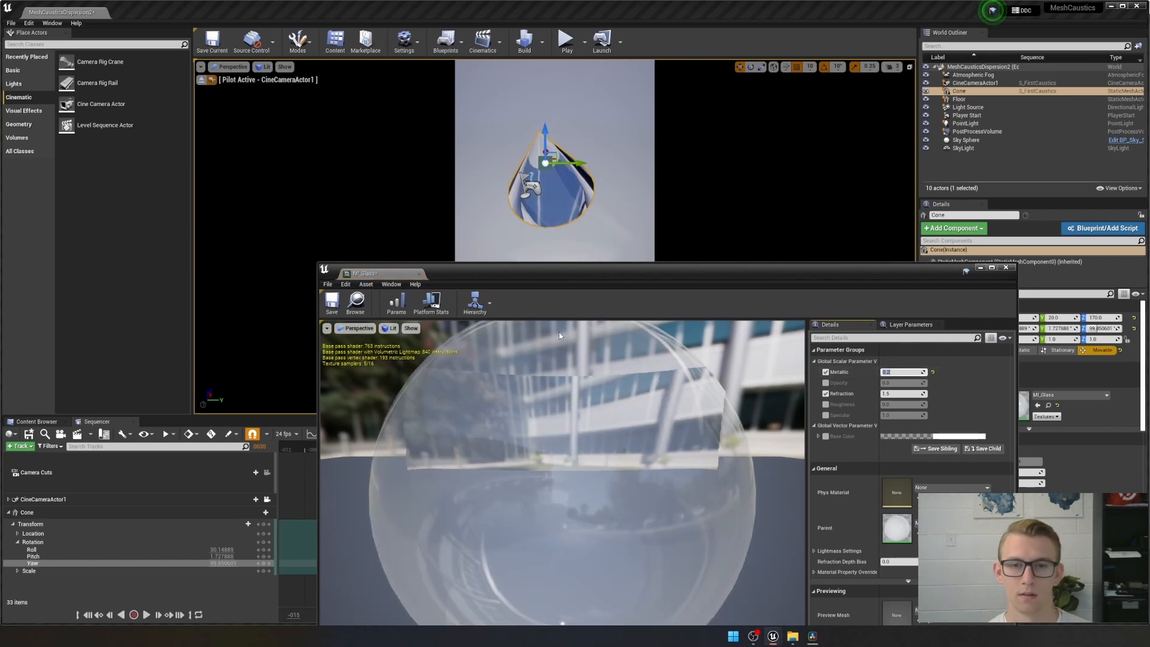
text(0)
key(Return)
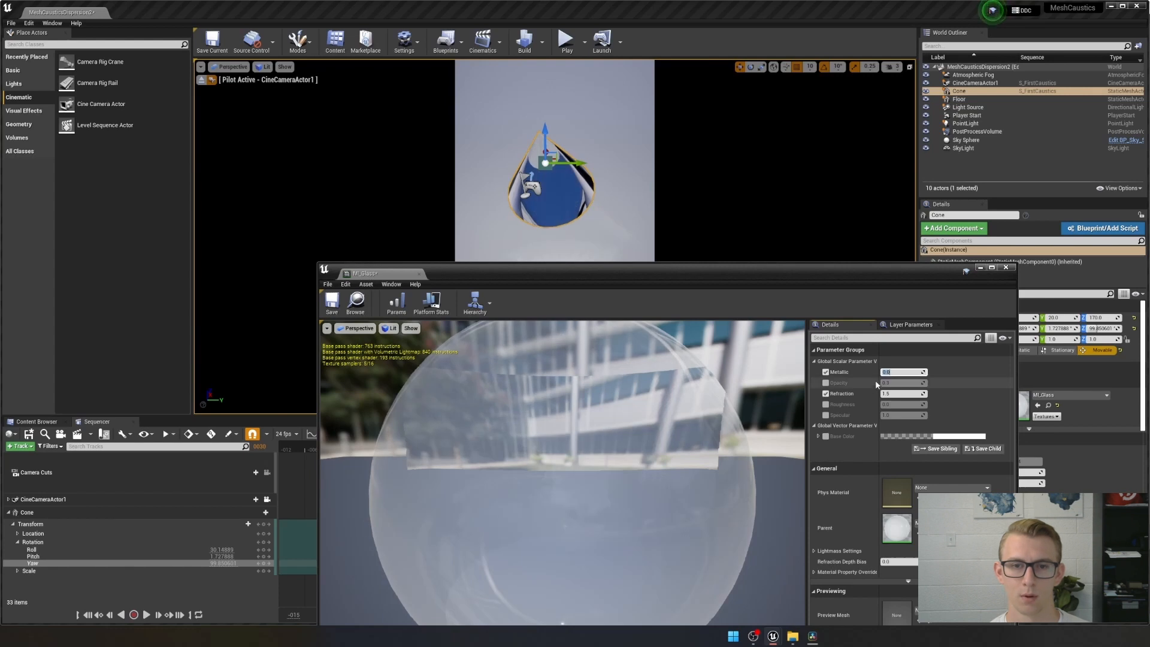
text(0.1)
key(Return)
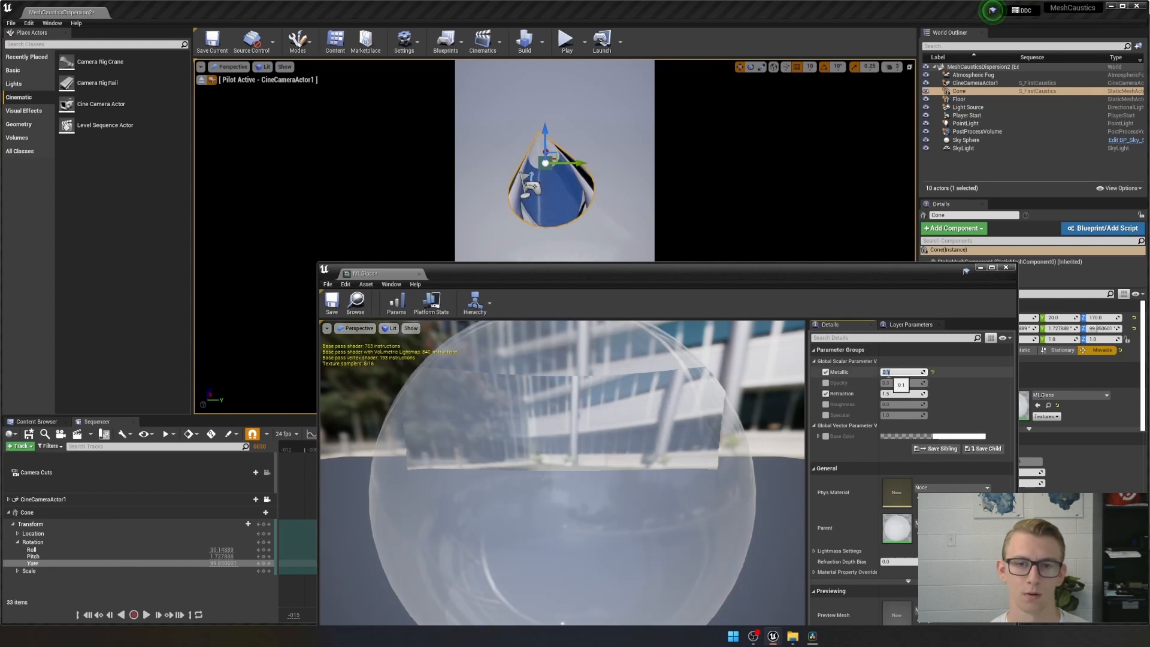
text(0.2)
key(Return)
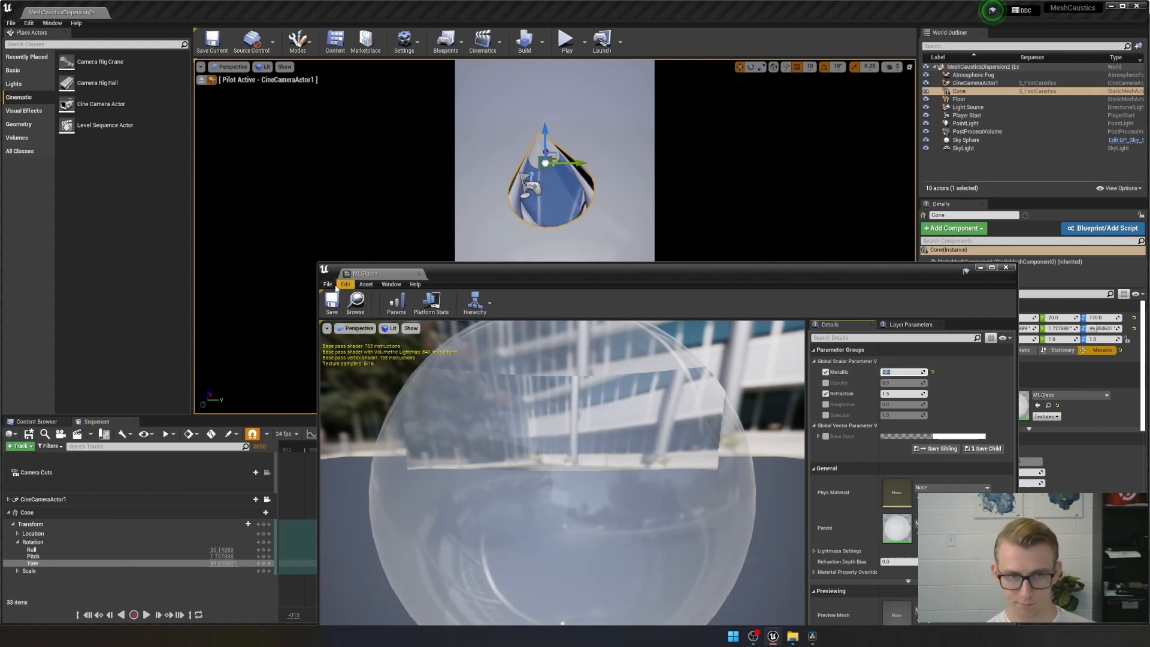
- Close the MI_Glass material instance, play the sequence to check the cone and its caustics, and pause partway through
click(1007, 269)
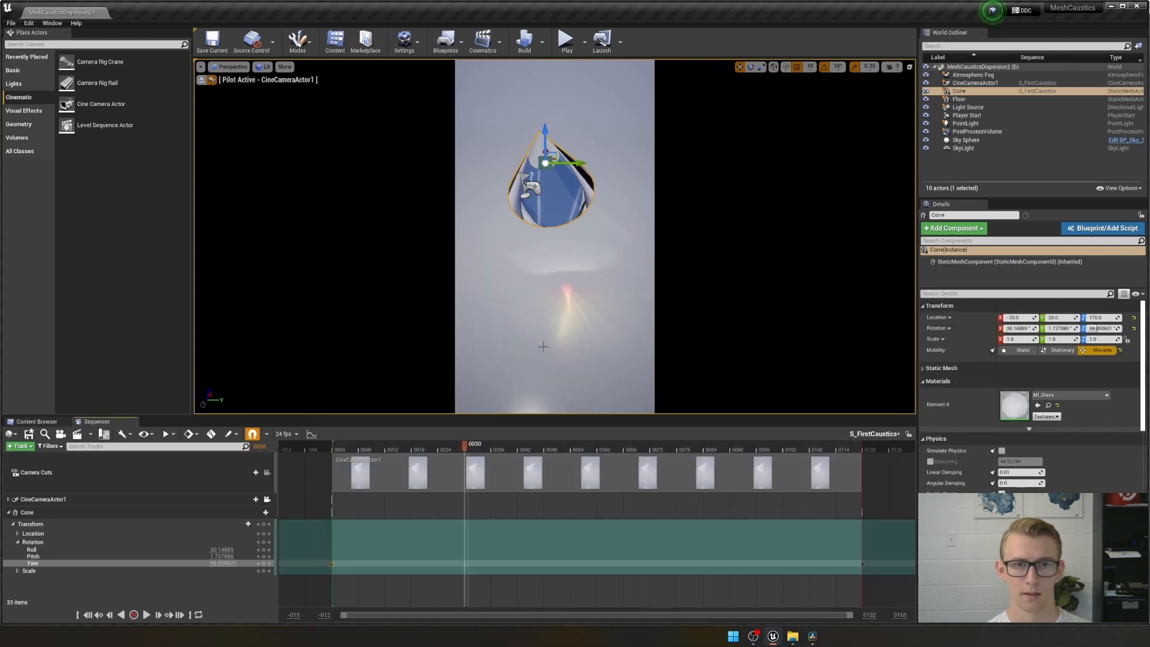
key(space)
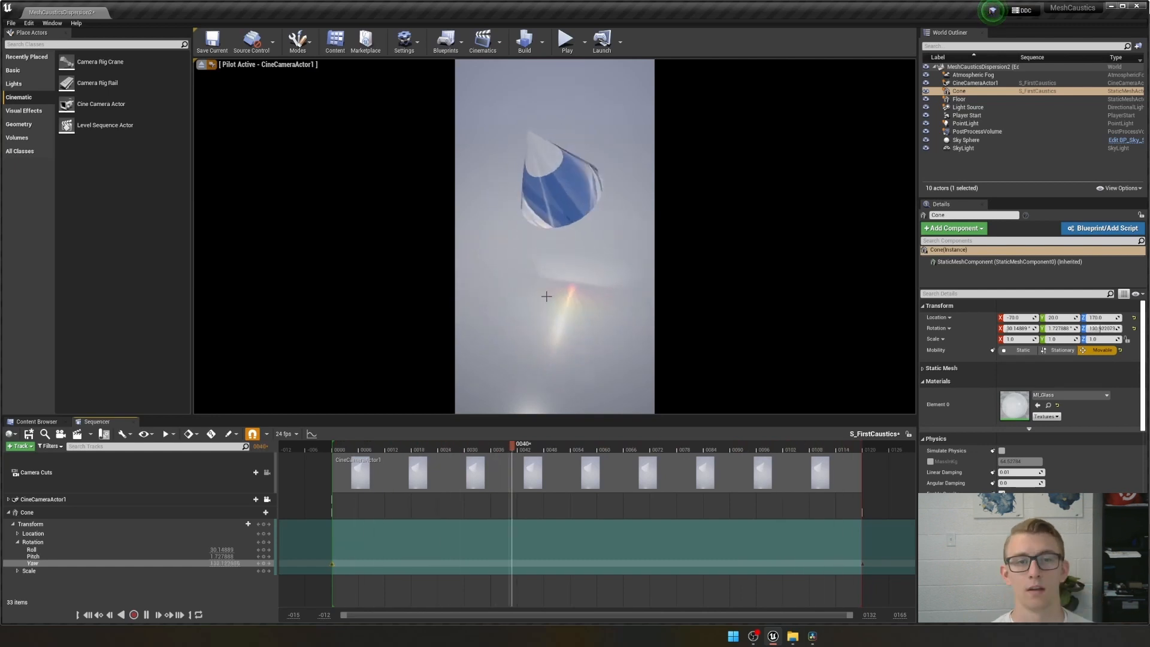
key(space)
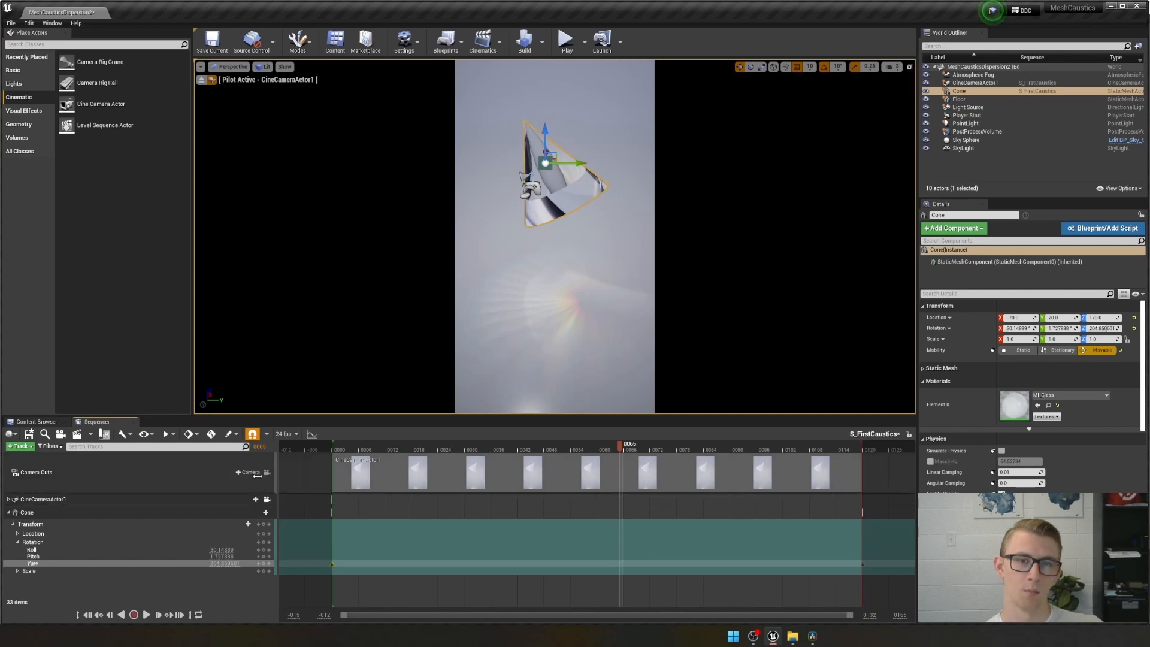
- Open the S_FirstCaustics job's settings in the Movie Render Queue and set the output resolution to 1080 by 1920
click(77, 434)
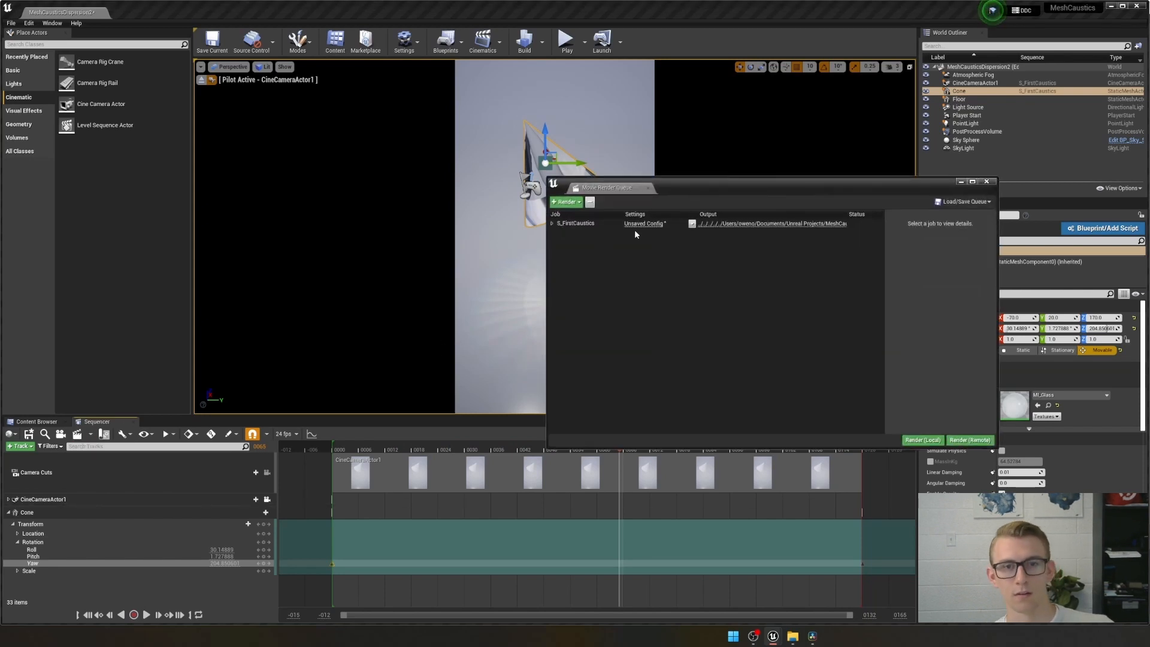
click(646, 224)
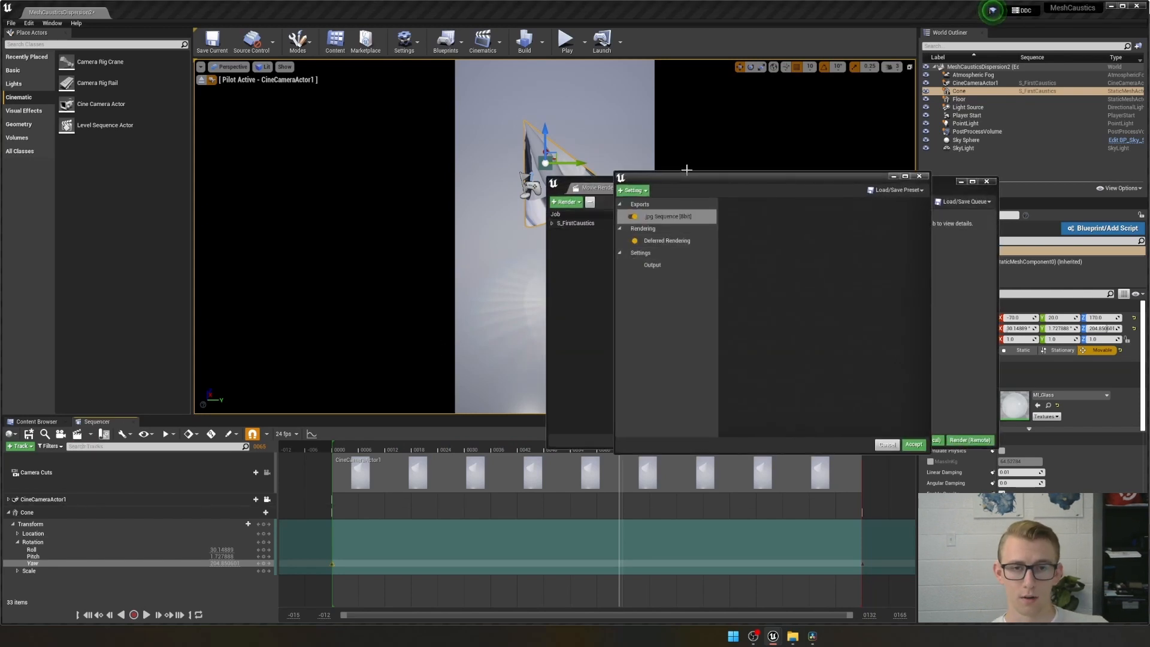
drag(695, 179, 761, 117)
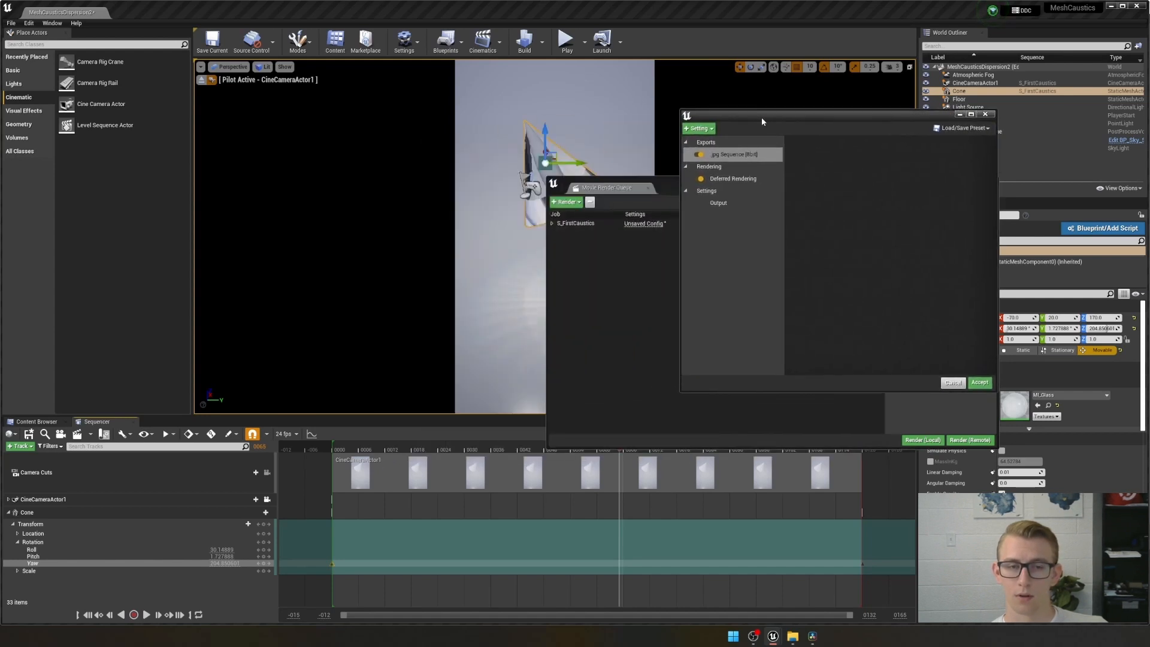
click(726, 155)
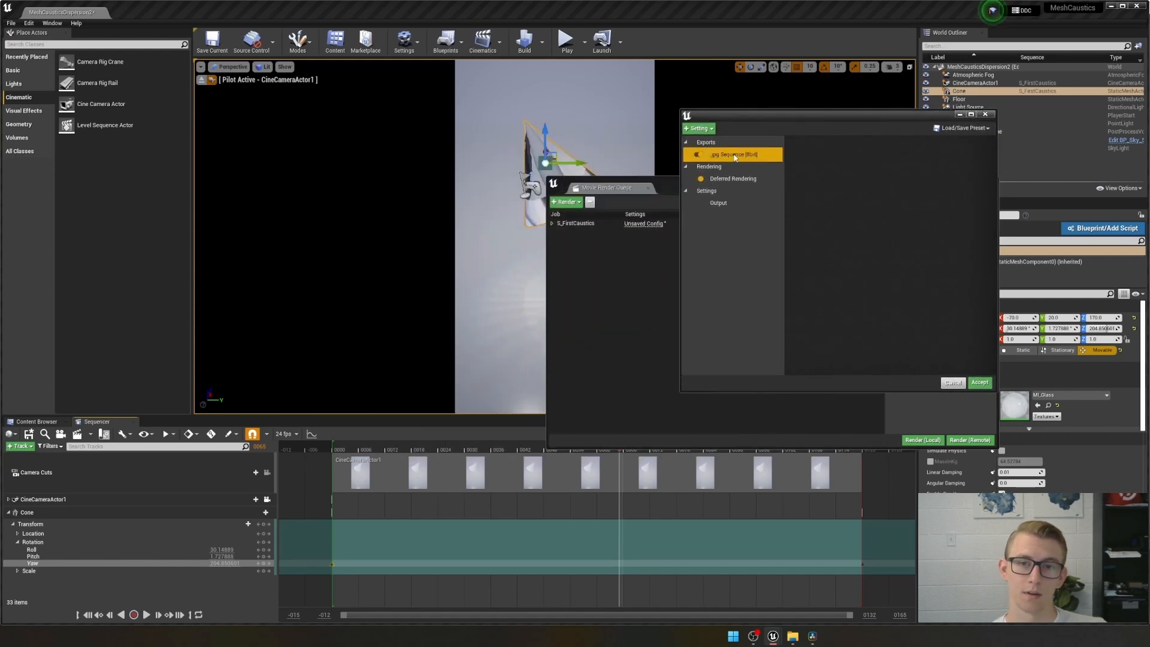
click(738, 179)
click(722, 203)
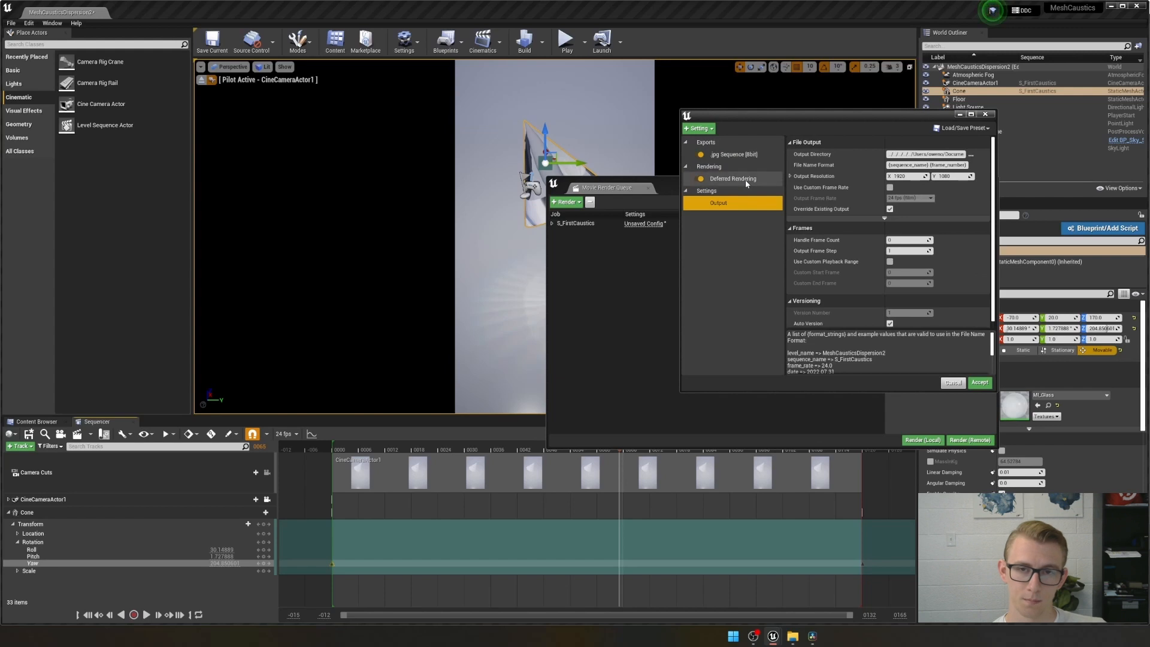
click(906, 176)
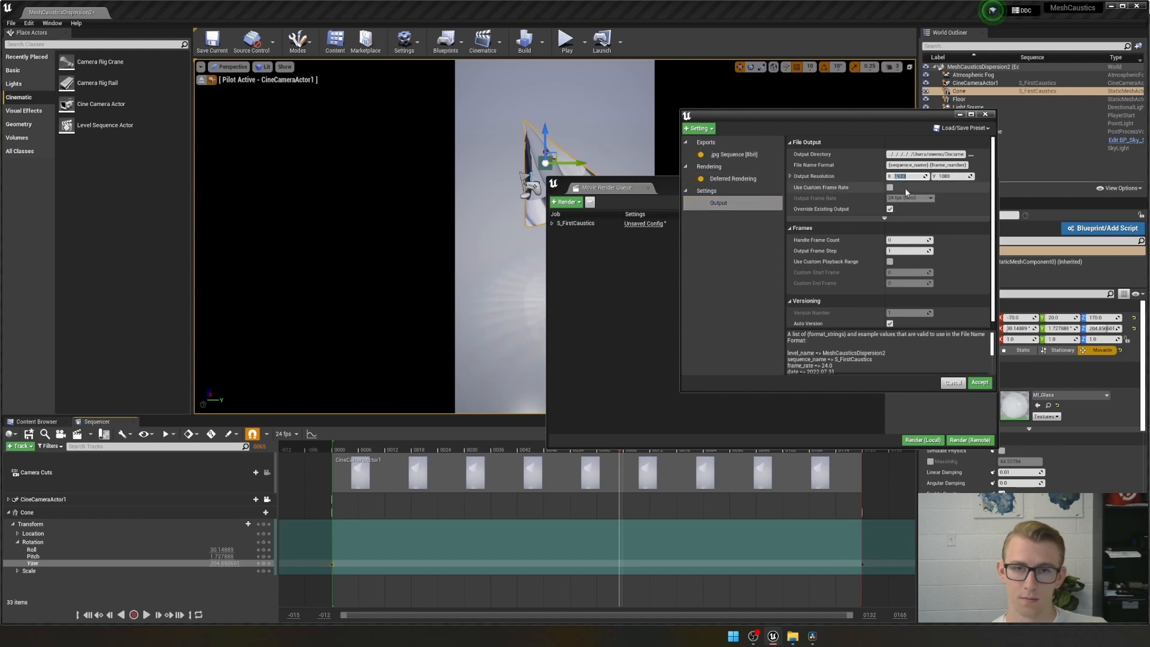
key(BackSpace)
text(1920)
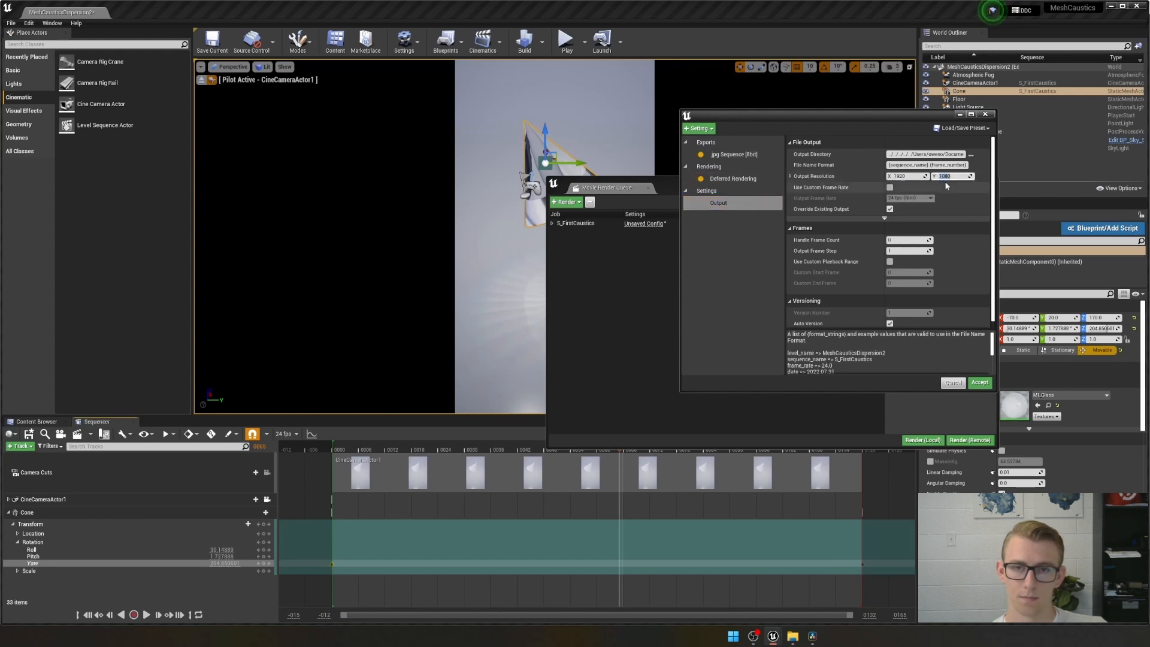
click(940, 176)
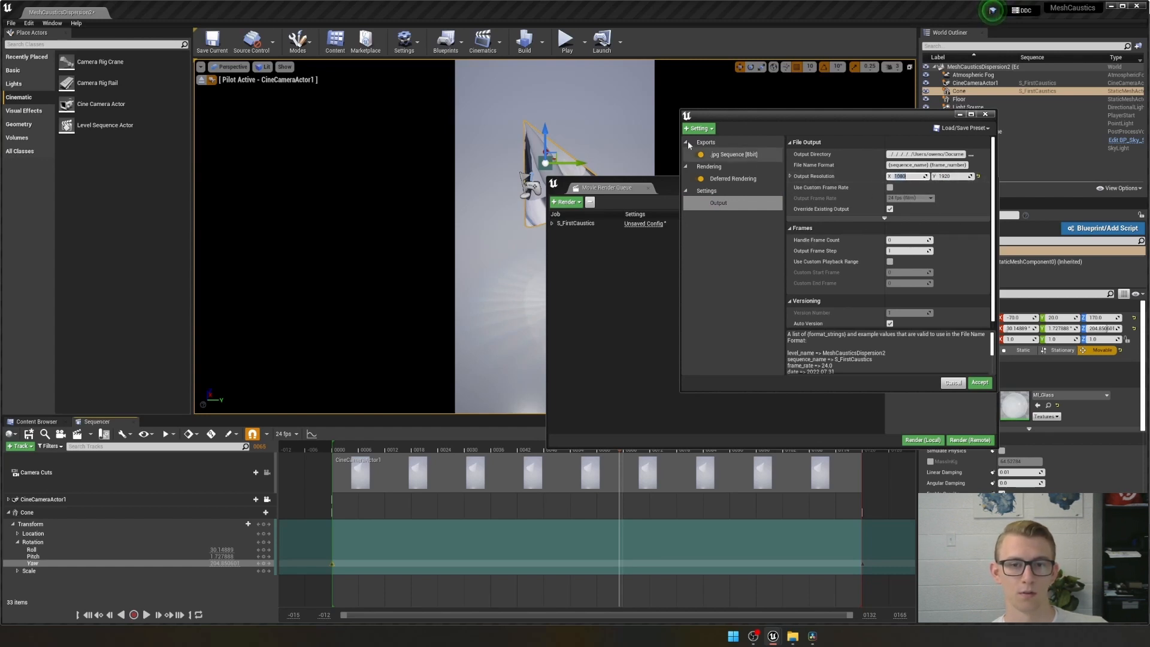
- Replace the render job's .jpg Sequence export with .png Sequence [8bit] and accept the settings
click(734, 156)
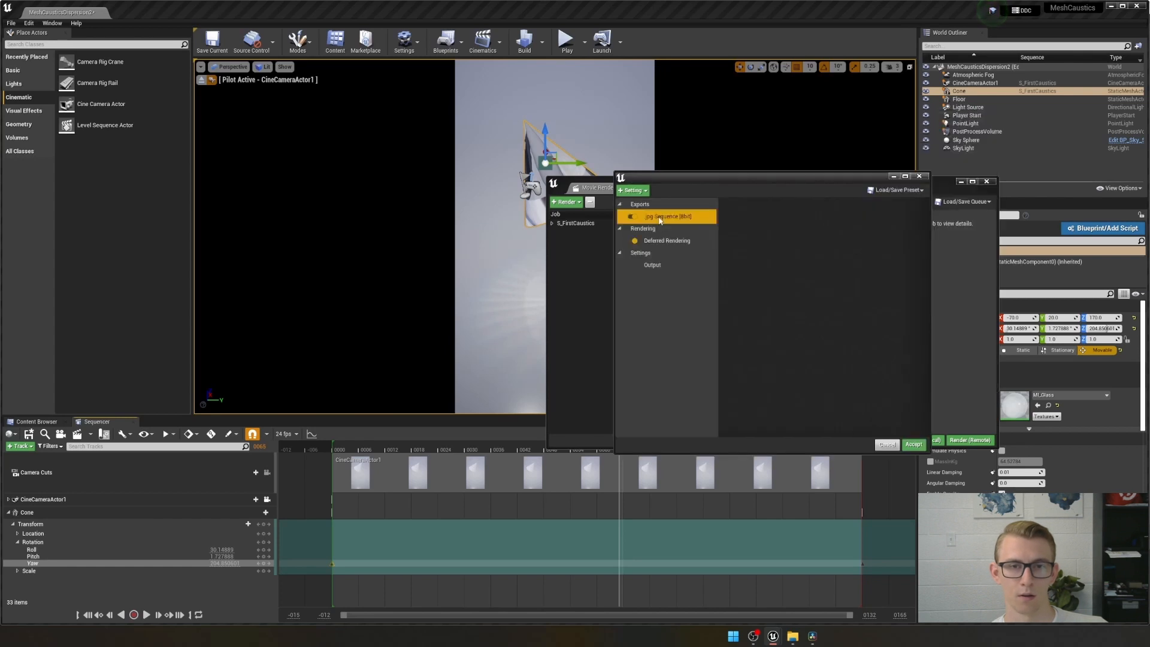
key(Delete)
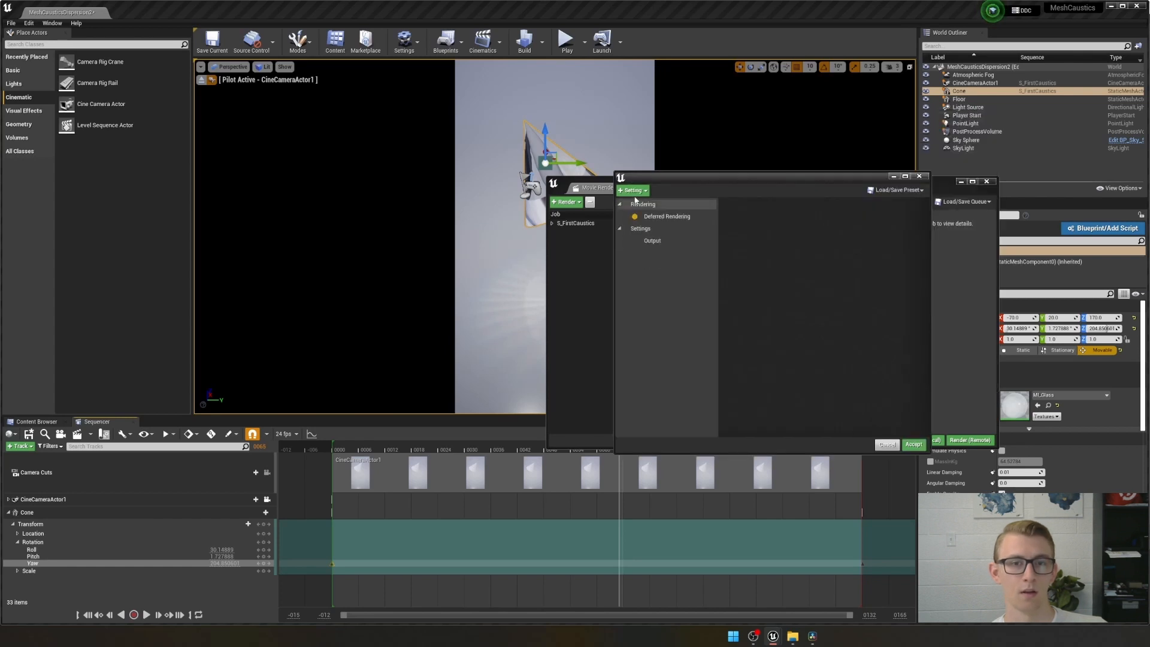
click(634, 191)
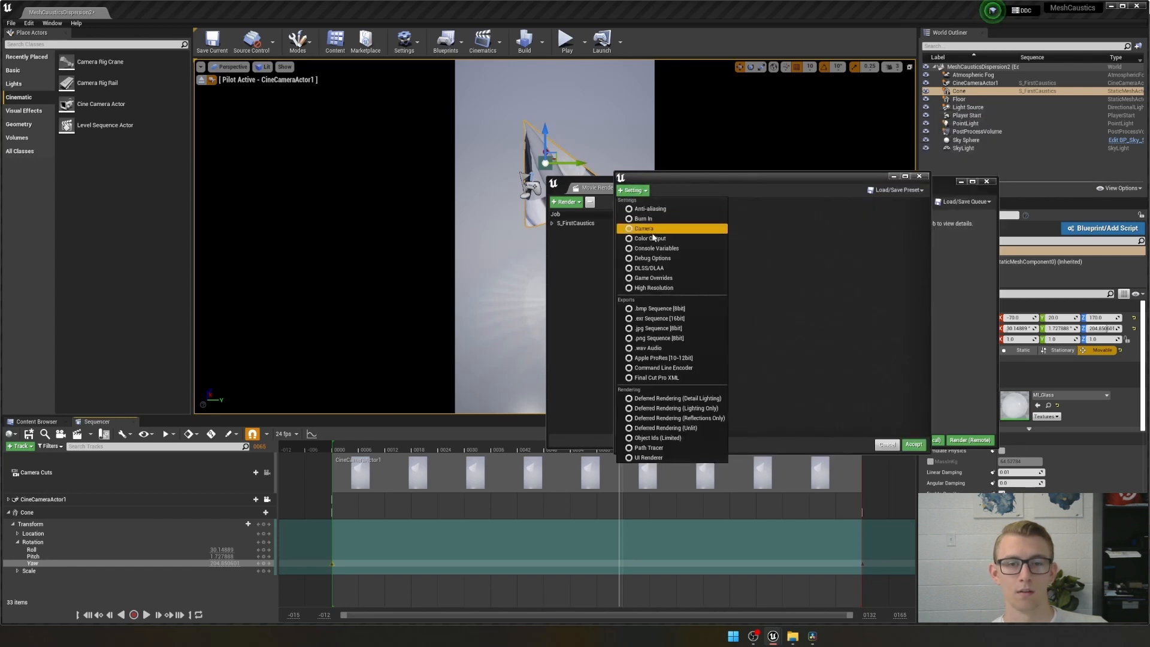
click(657, 339)
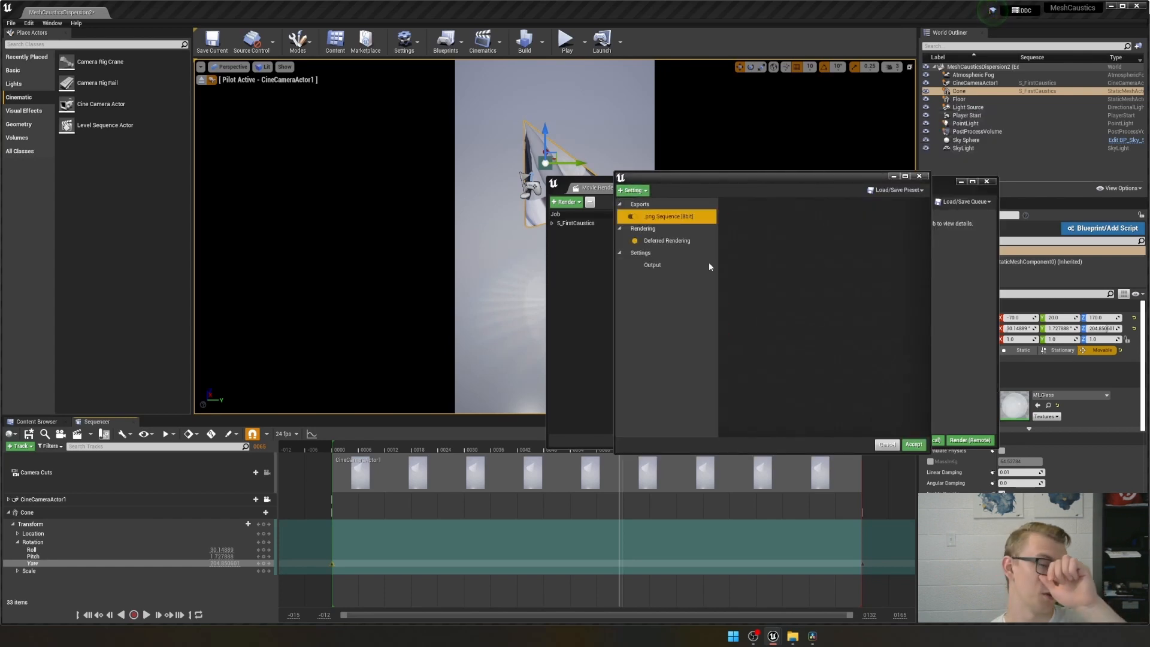
click(914, 445)
- Review the job's Deferred Rendering settings, and close the settings and the Movie Render Queue
click(657, 224)
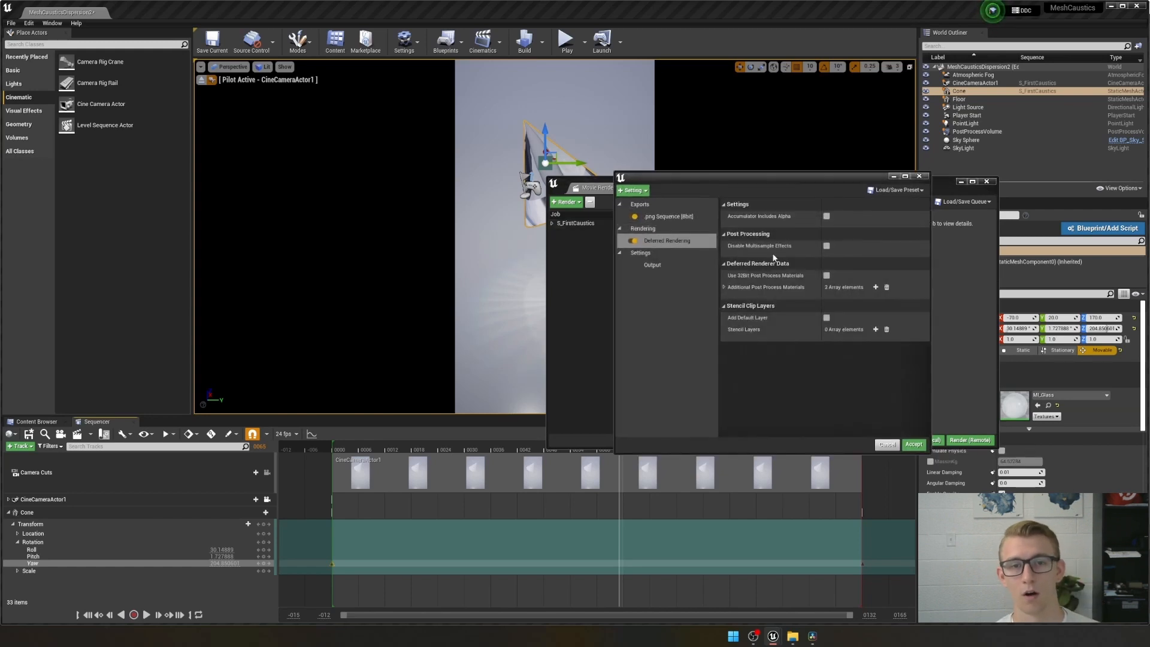
click(917, 177)
click(986, 181)
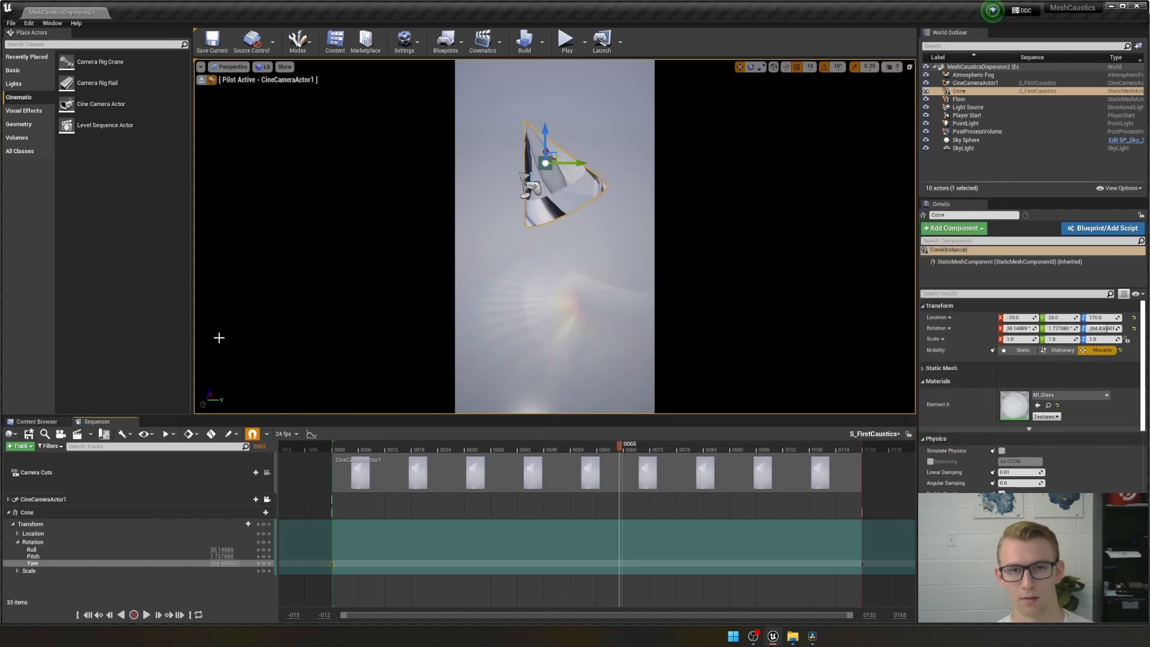
- Reopen the S_FirstCaustics render job's settings, remove the .jpg Sequence export, and close the settings and the render queue
click(87, 438)
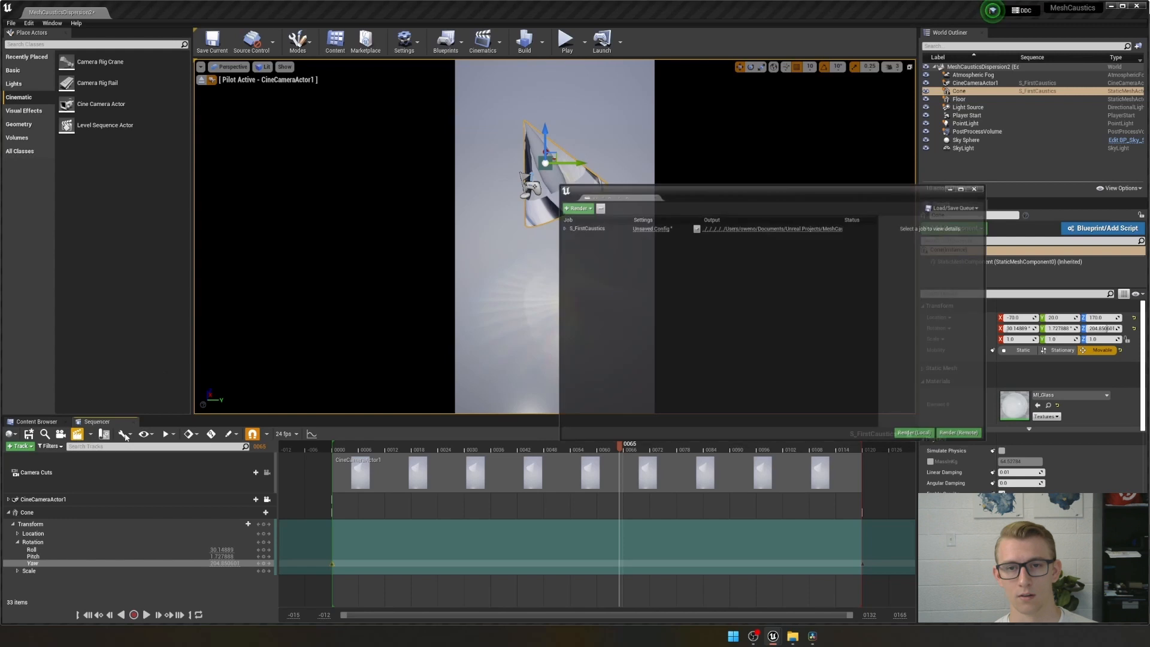
click(640, 224)
click(680, 218)
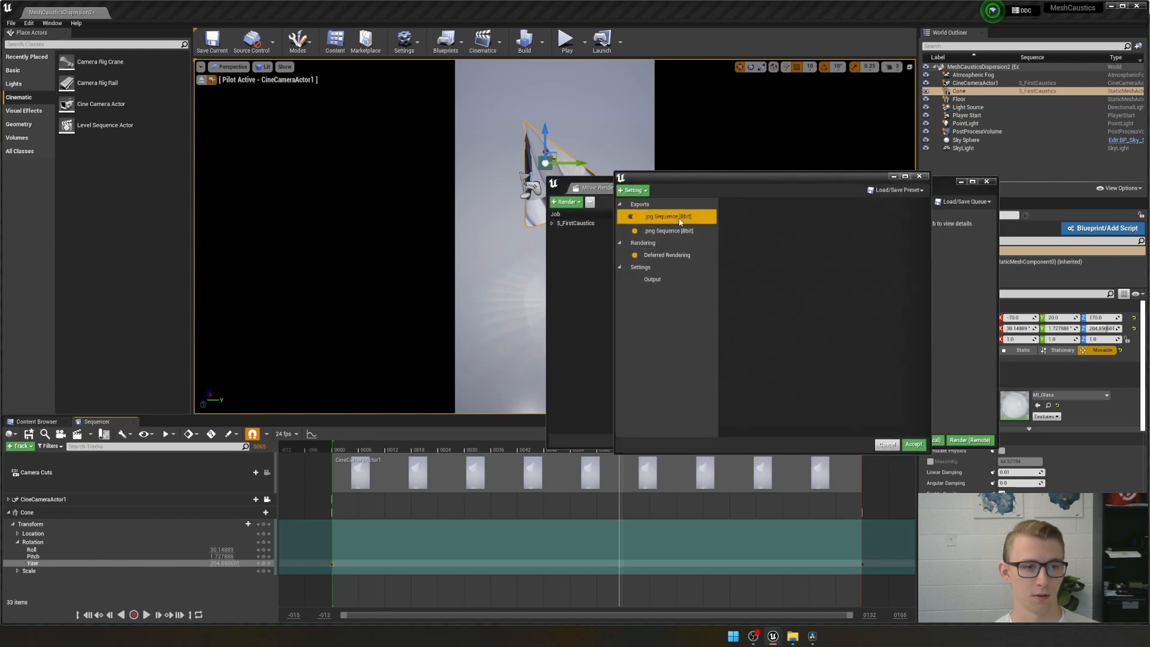
key(Delete)
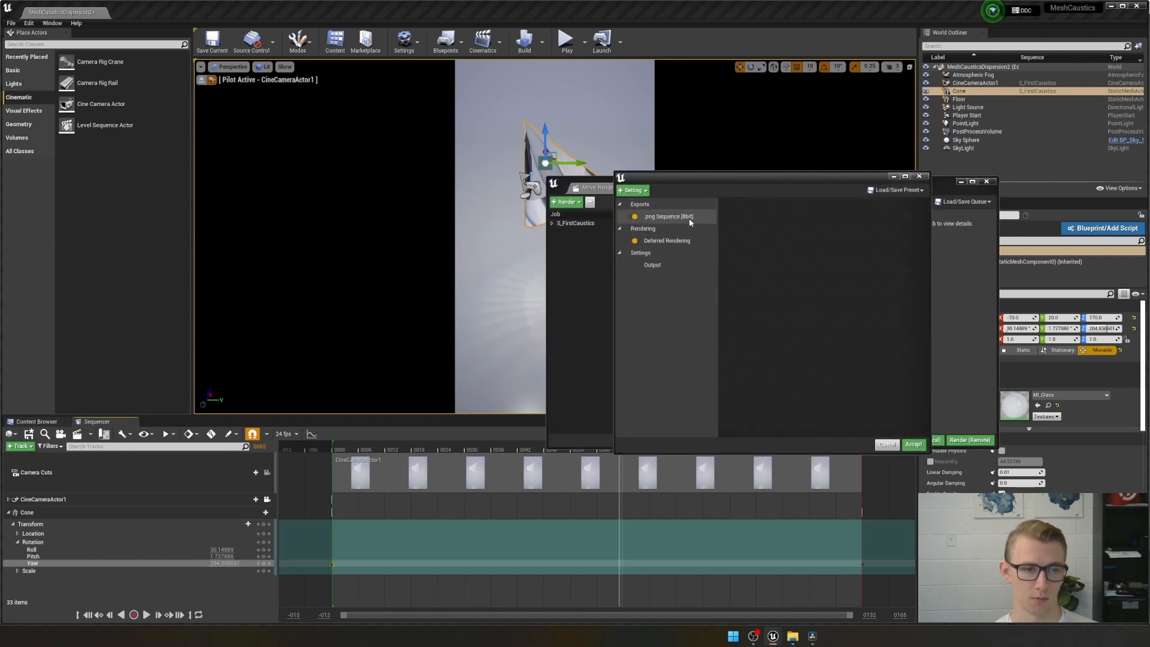
click(920, 177)
click(987, 181)
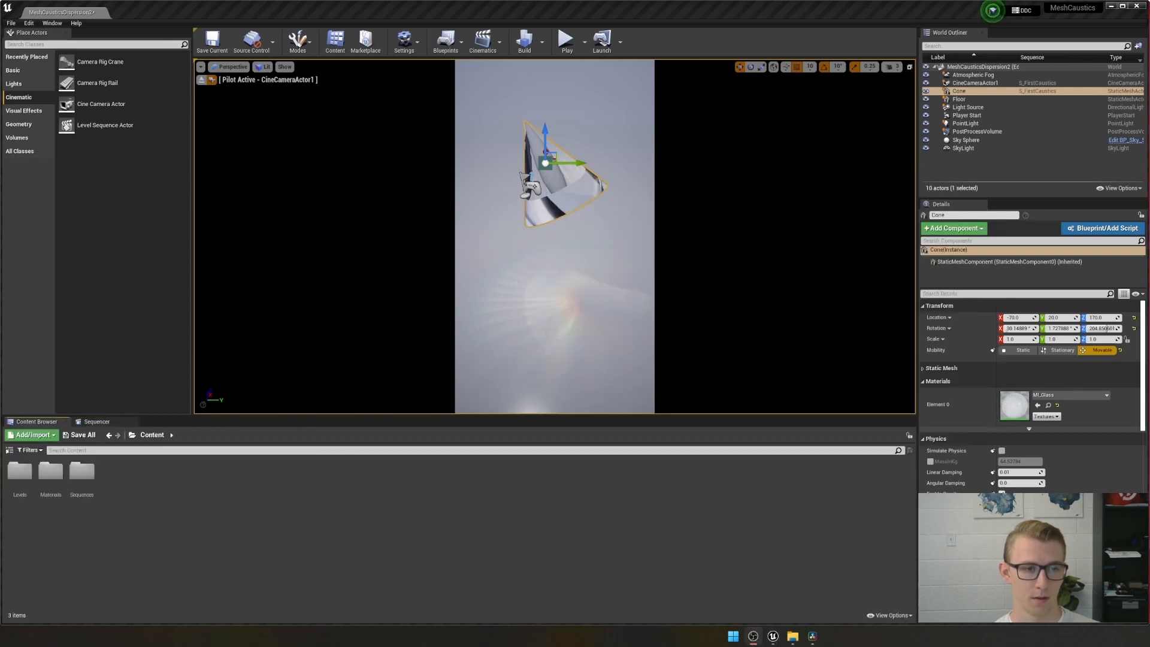
- Create a folder named MovieRenderQueue inside the project's Sequences content folder and open it
click(101, 423)
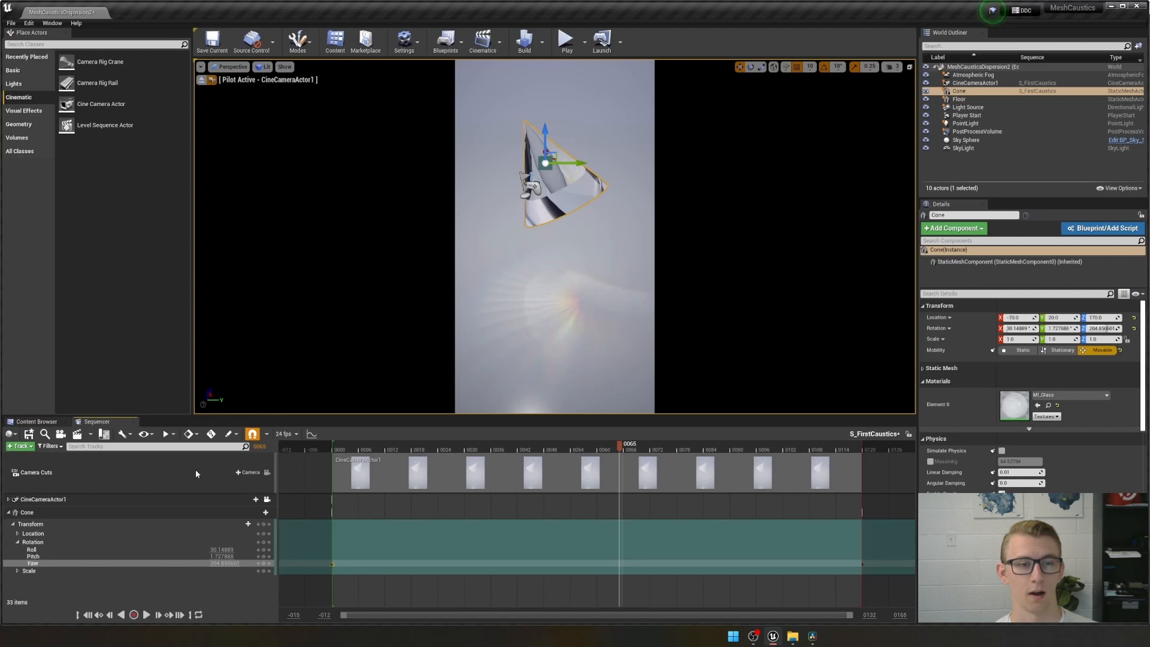
click(42, 421)
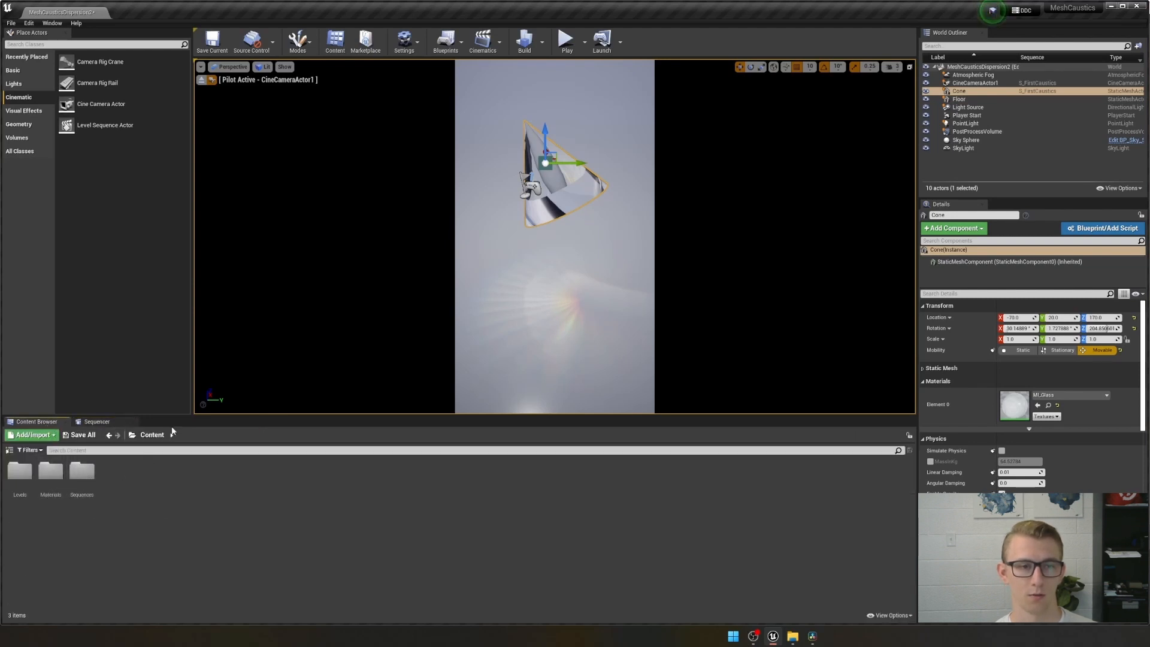
double_click(88, 474)
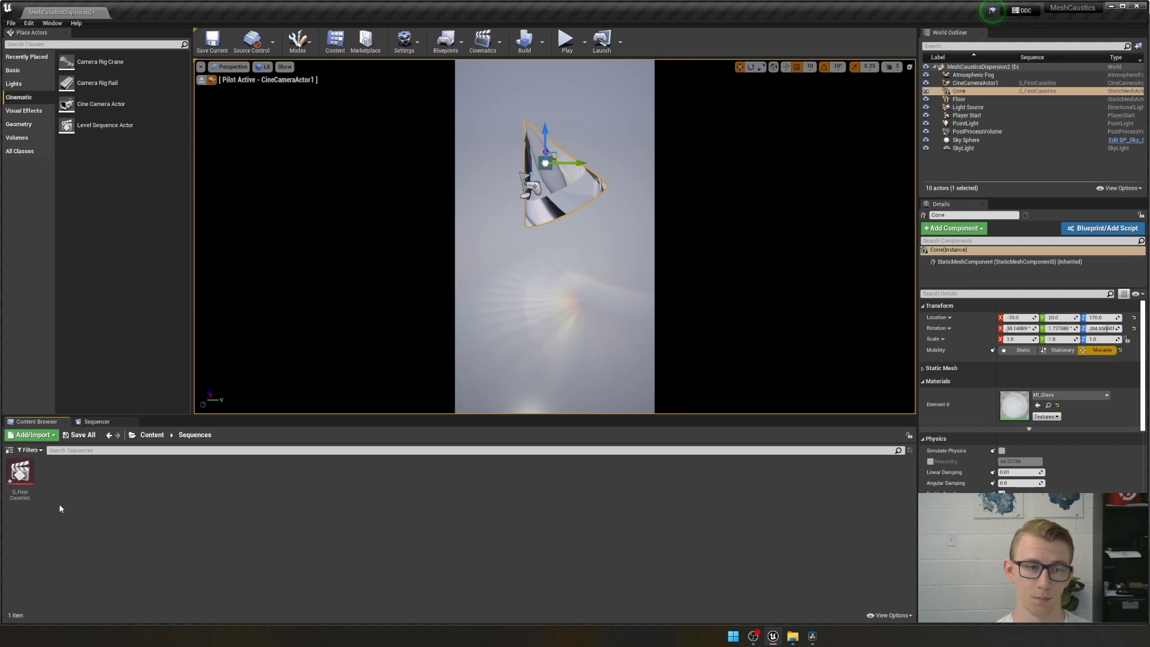
right_click(467, 523)
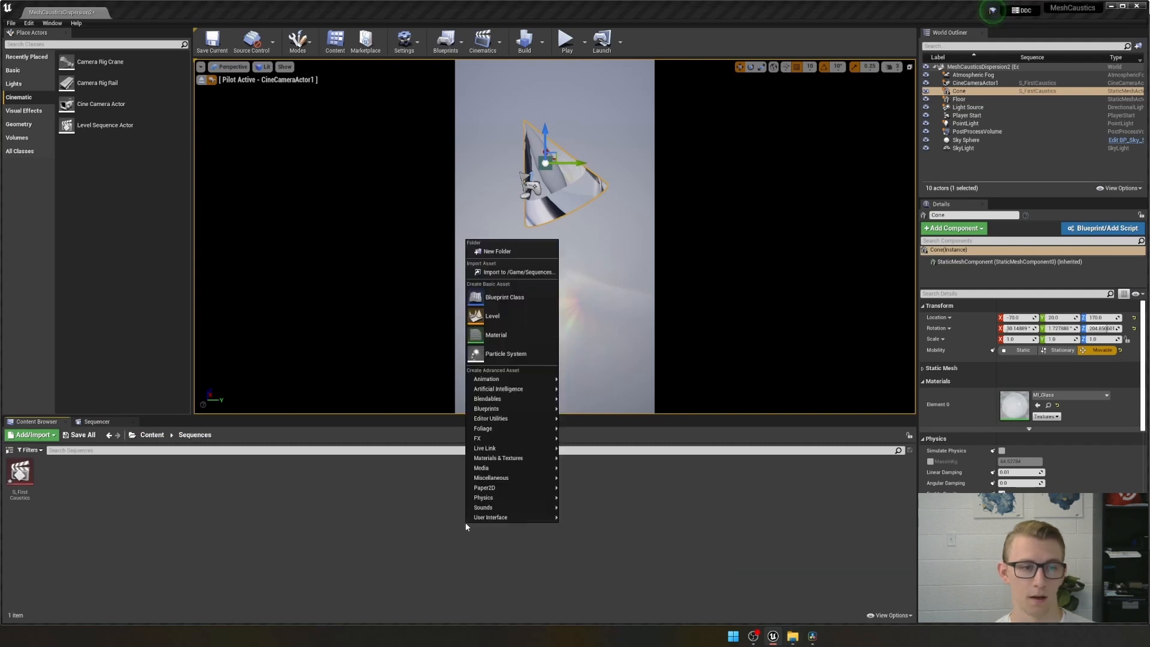
click(500, 253)
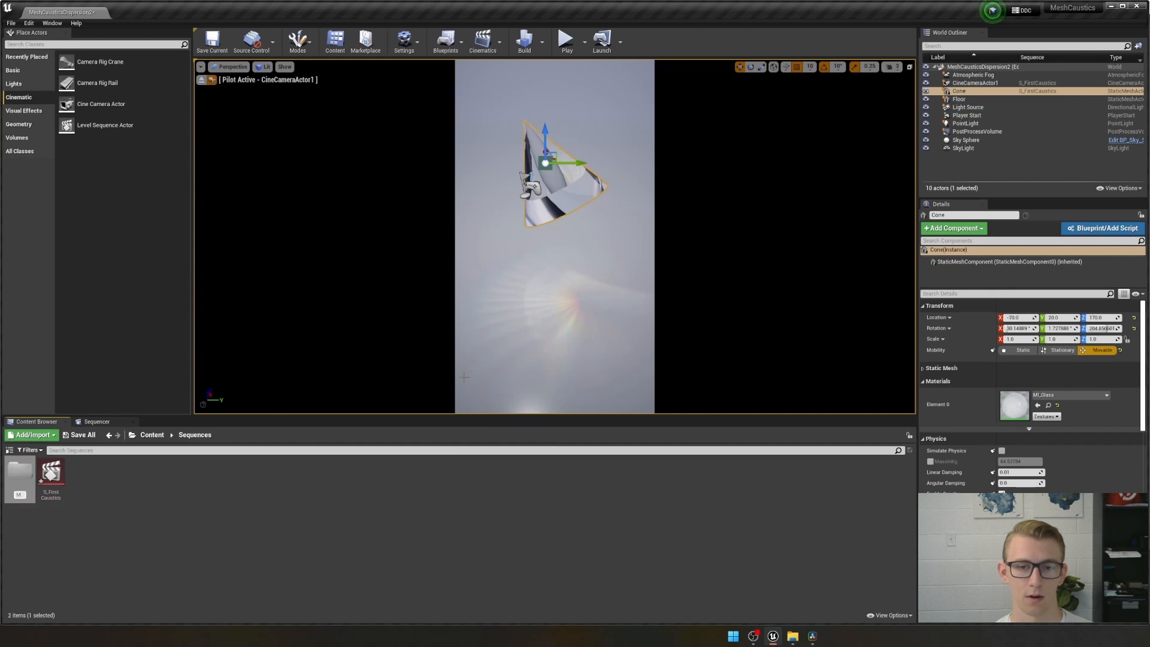
text(MovieRenderQueu)
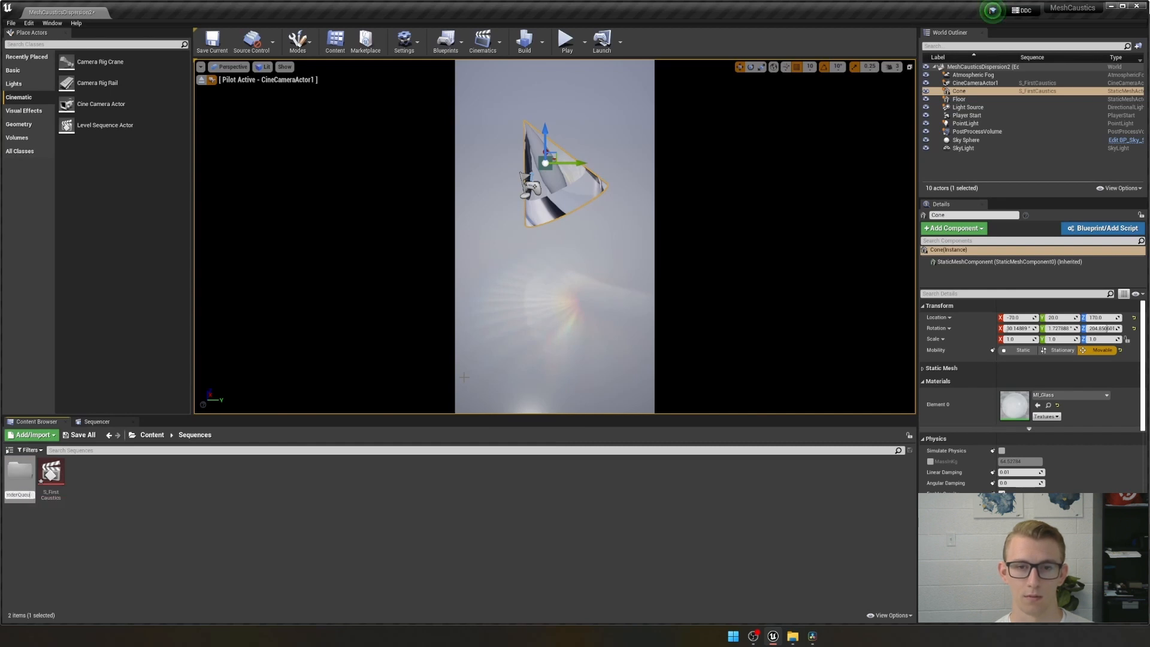
text(e)
key(Return)
double_click(19, 476)
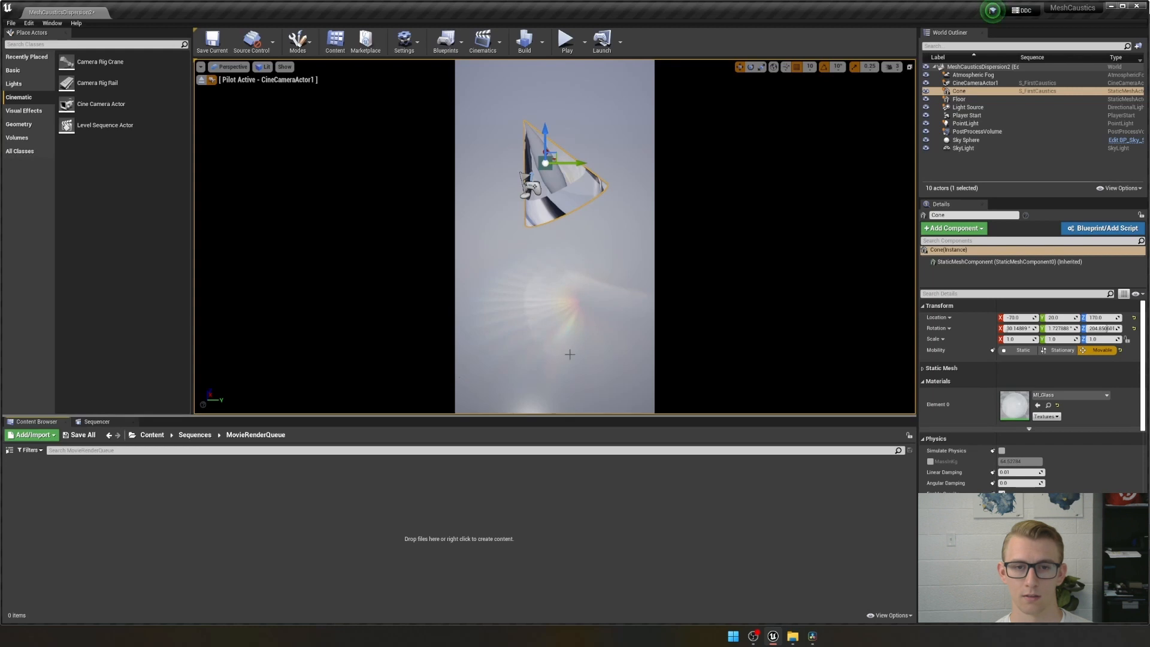
- Switch to File Explorer, open the MeshCaustics project's Content\Sequences\MovieRenderQueue folder, and move its window clear for a second one
mouse_move(792, 639)
click(749, 588)
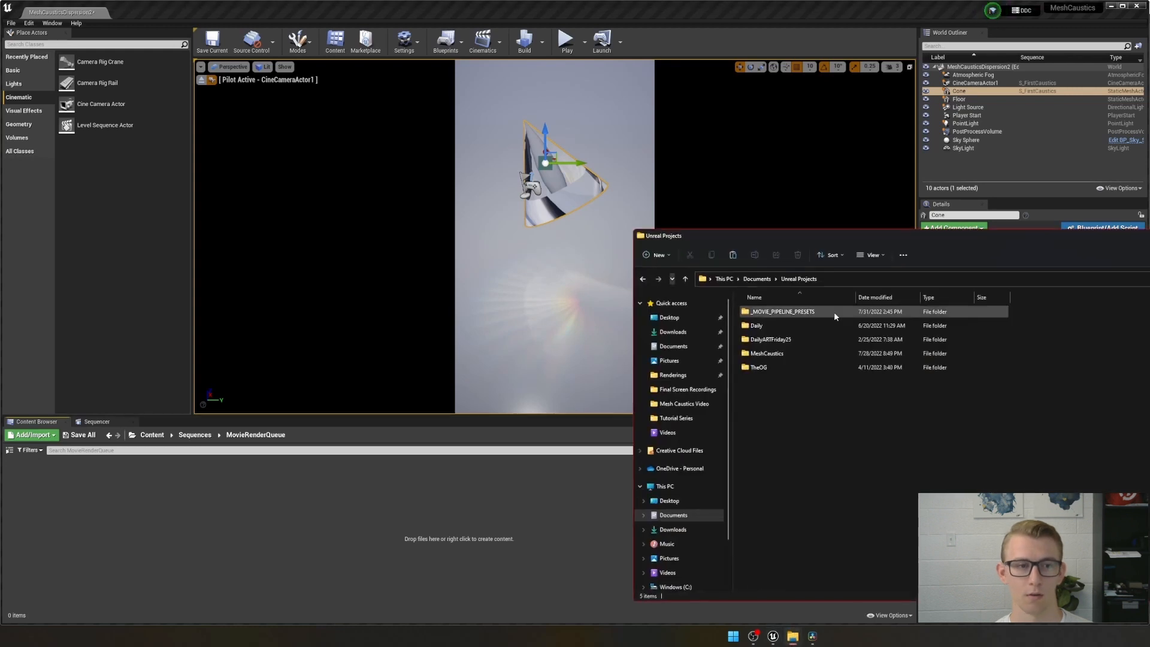
double_click(770, 353)
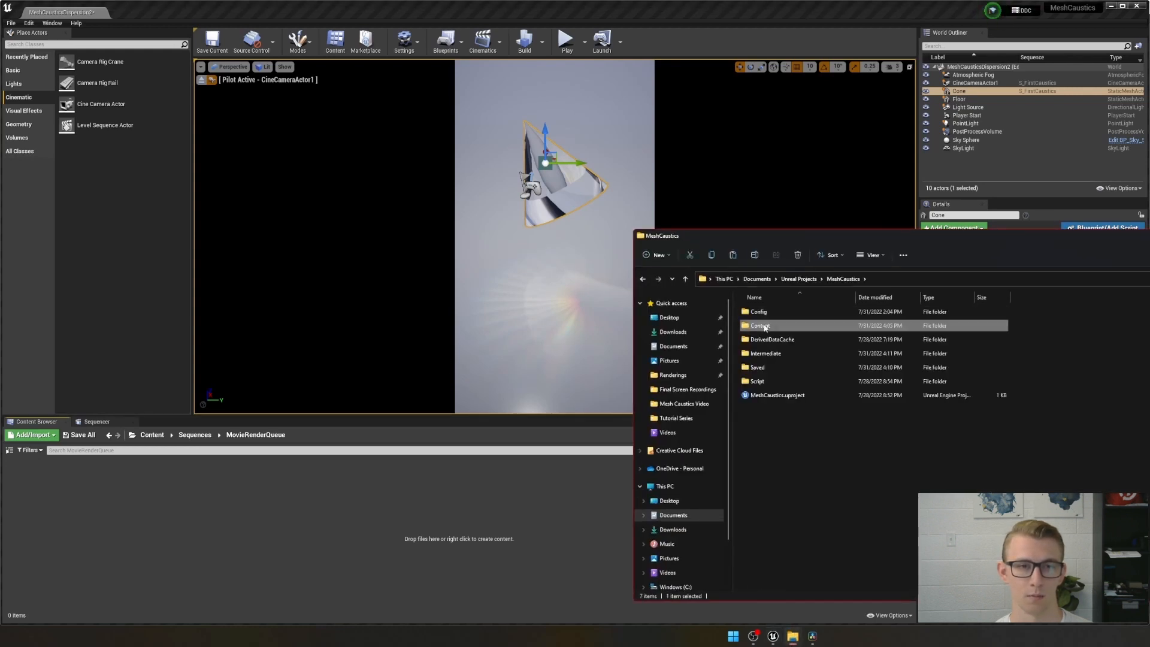
double_click(770, 326)
double_click(764, 365)
double_click(764, 312)
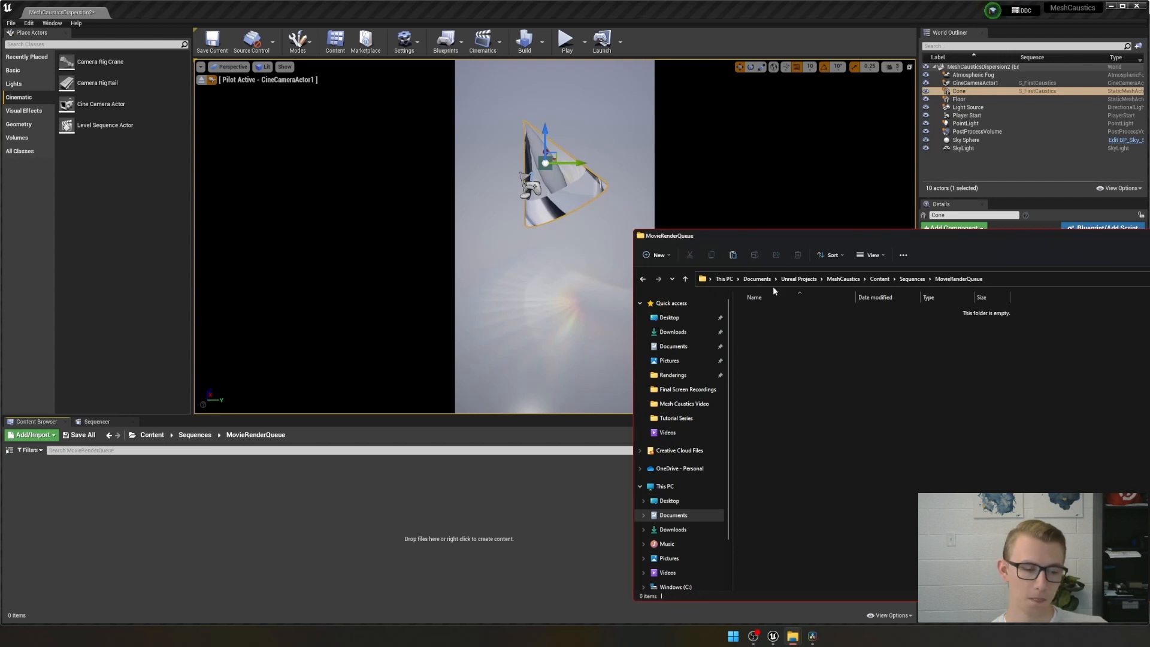
drag(792, 232, 180, 57)
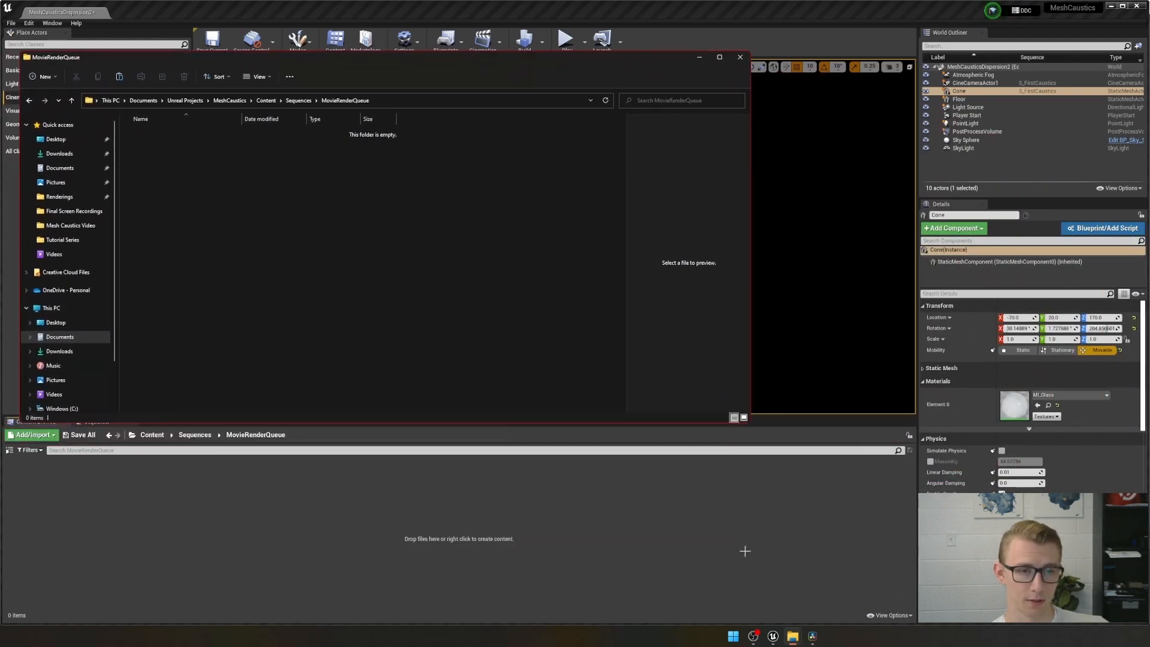
- In a second File Explorer window, open _MOVIE_PIPELINE_PRESETS\UE4_27 and copy the four Caustics EXRPIZ and ProRes preset files
mouse_move(793, 636)
click(833, 591)
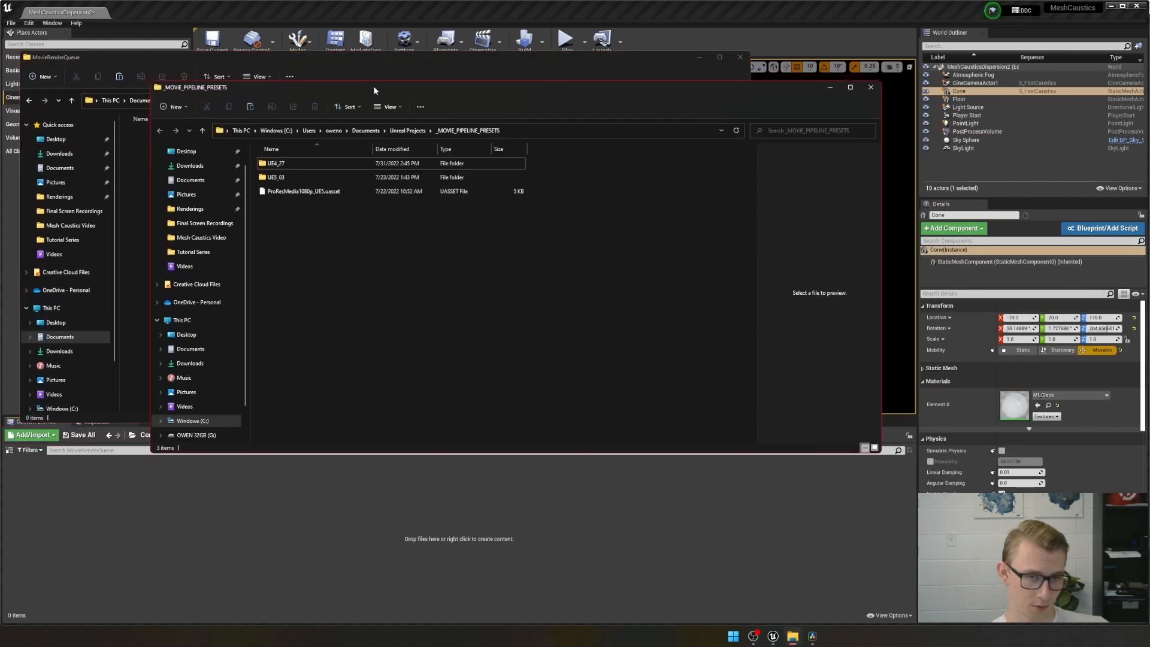
drag(374, 90, 453, 240)
double_click(392, 311)
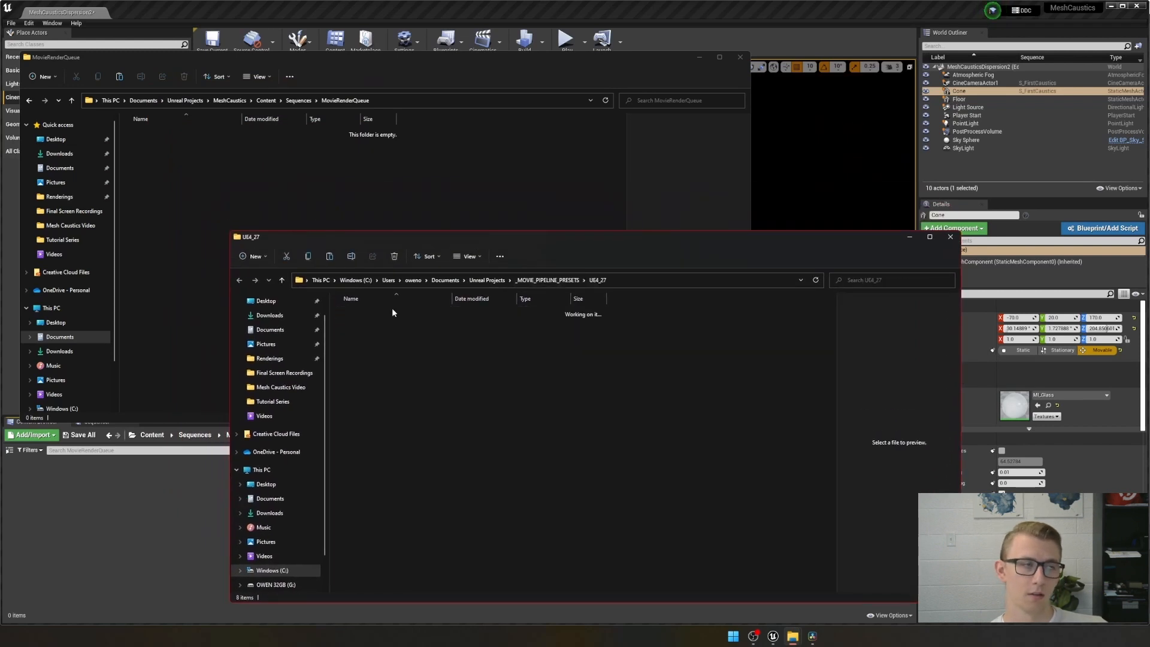
click(358, 314)
shift+click(378, 356)
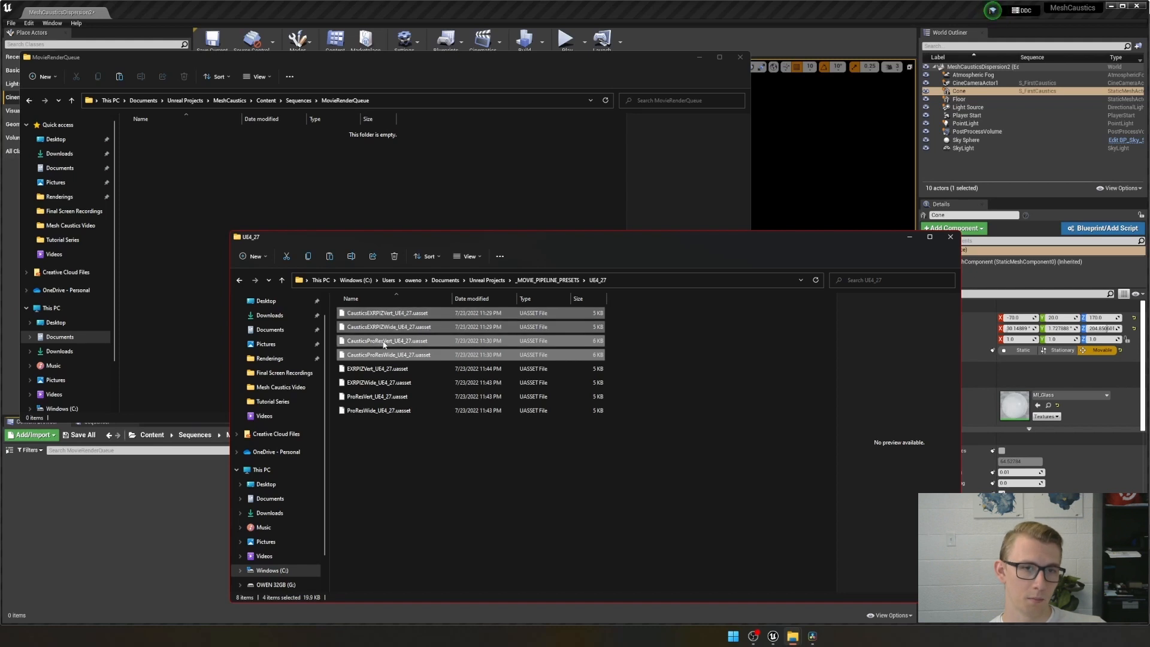
right_click(410, 324)
click(438, 329)
- Paste the four preset files into the project's MovieRenderQueue folder and return to the Unreal Editor
click(194, 189)
right_click(194, 189)
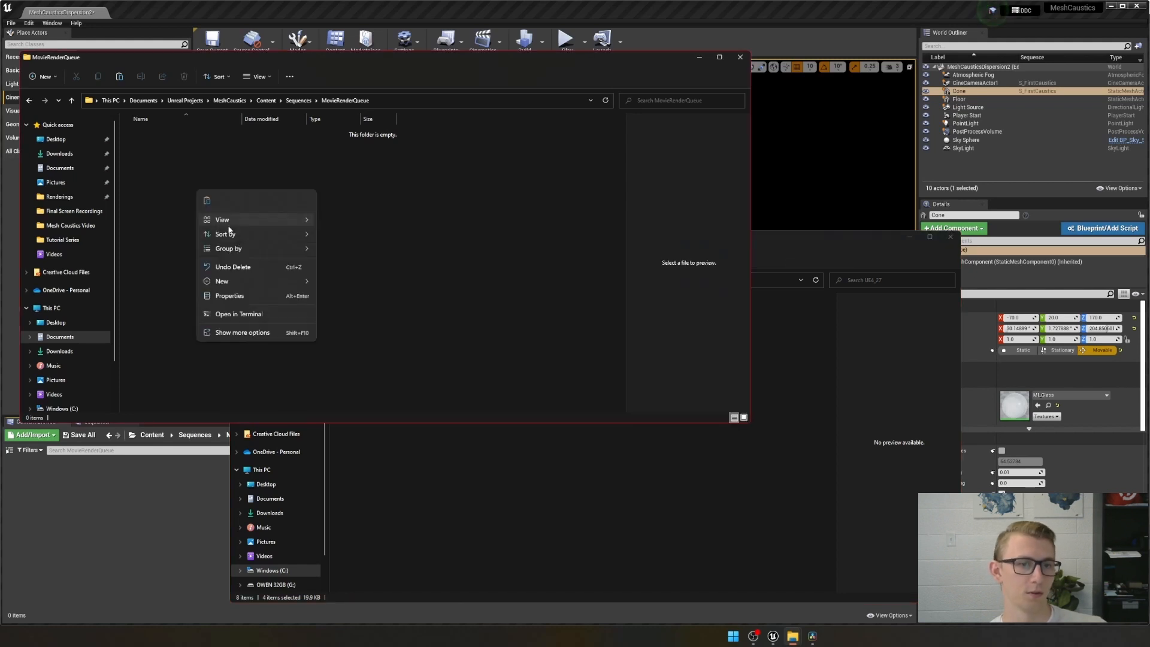
click(205, 201)
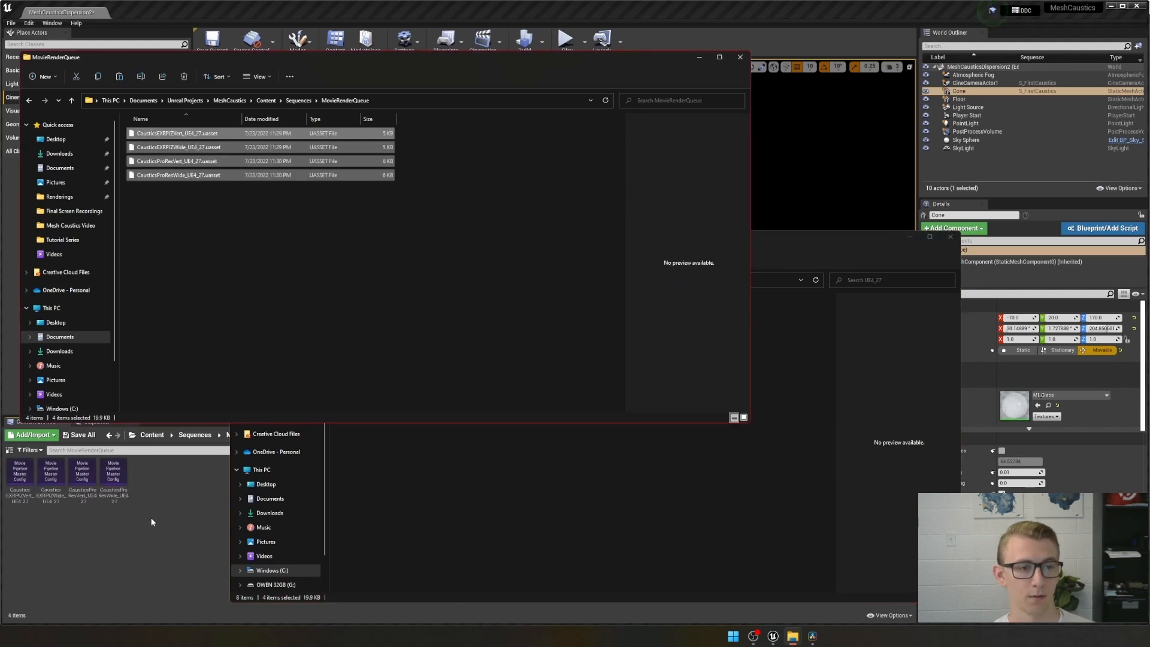
click(150, 516)
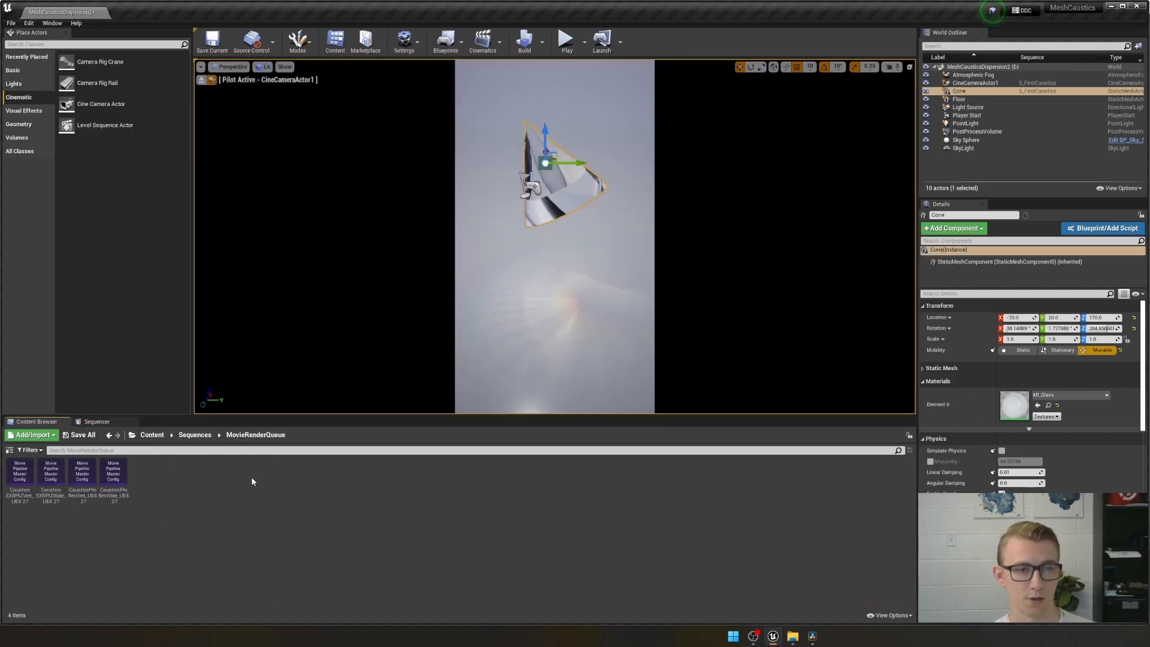
- Open the level sequence's Movie Render Queue and load the CausticsProResVert_UE4_27 preset into the S_FirstCaustics job's settings
click(194, 435)
double_click(51, 474)
click(77, 434)
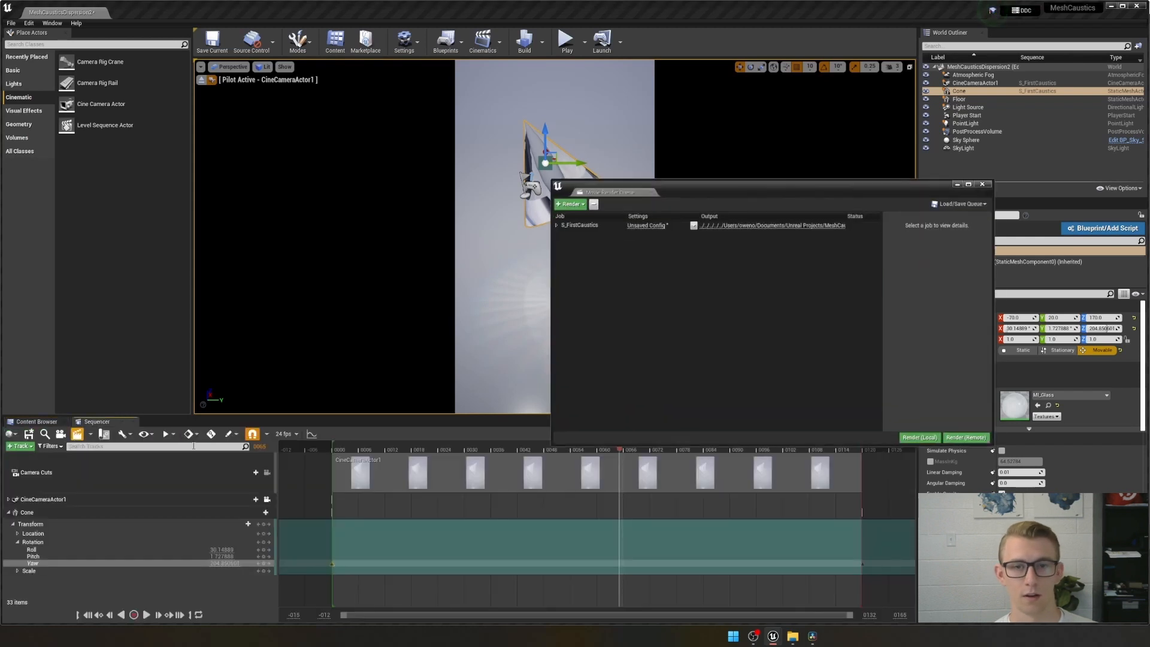
click(646, 225)
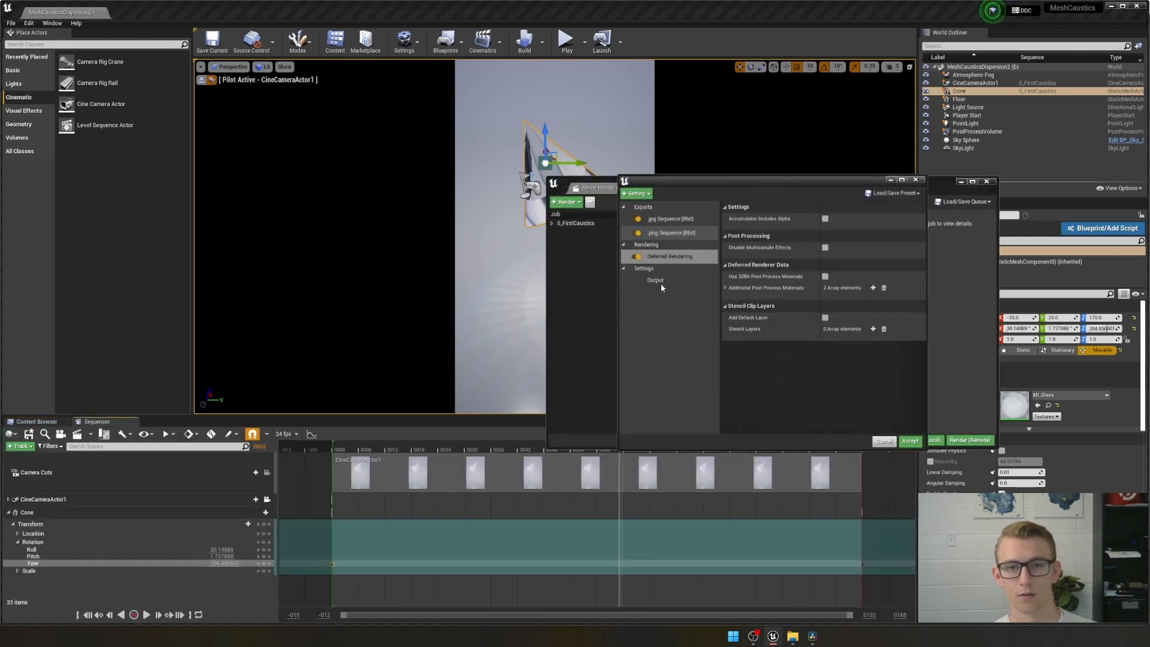
click(896, 190)
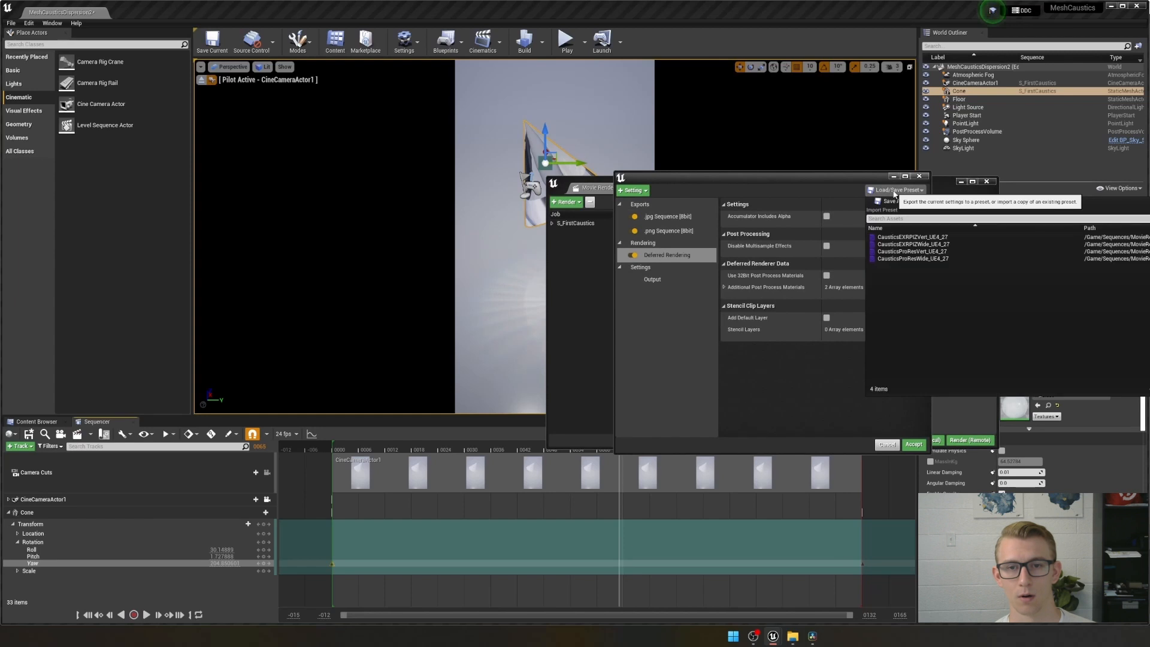
click(914, 253)
- Set the render job's output directory to the Desktop folder Mesh Caustics Video
click(677, 310)
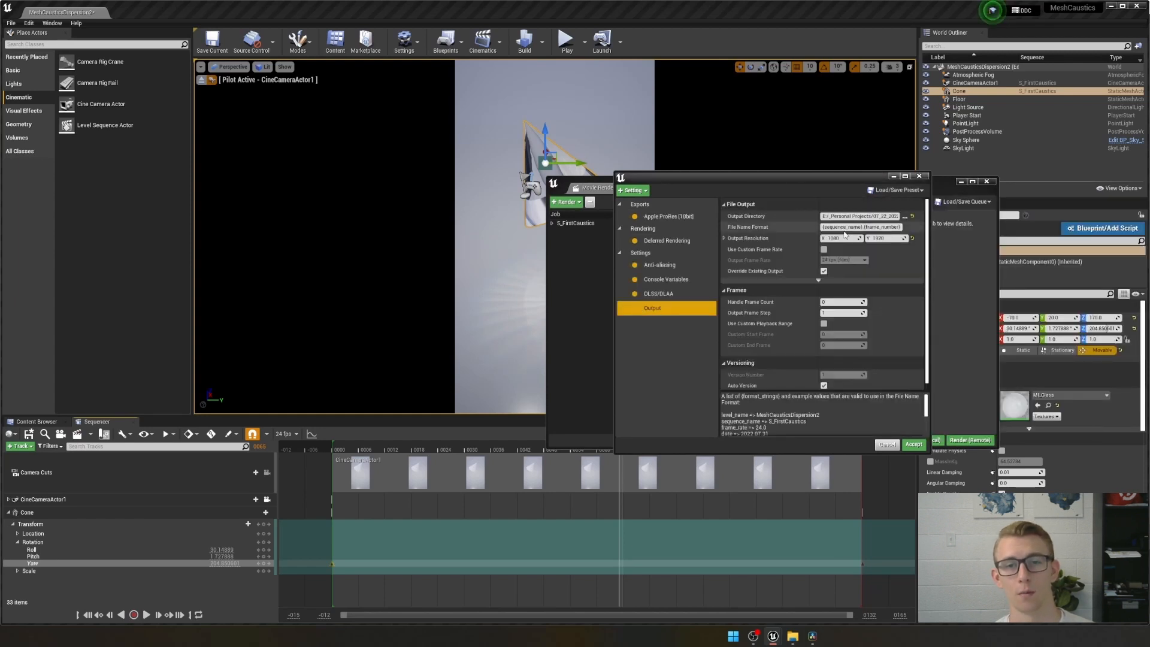
click(906, 217)
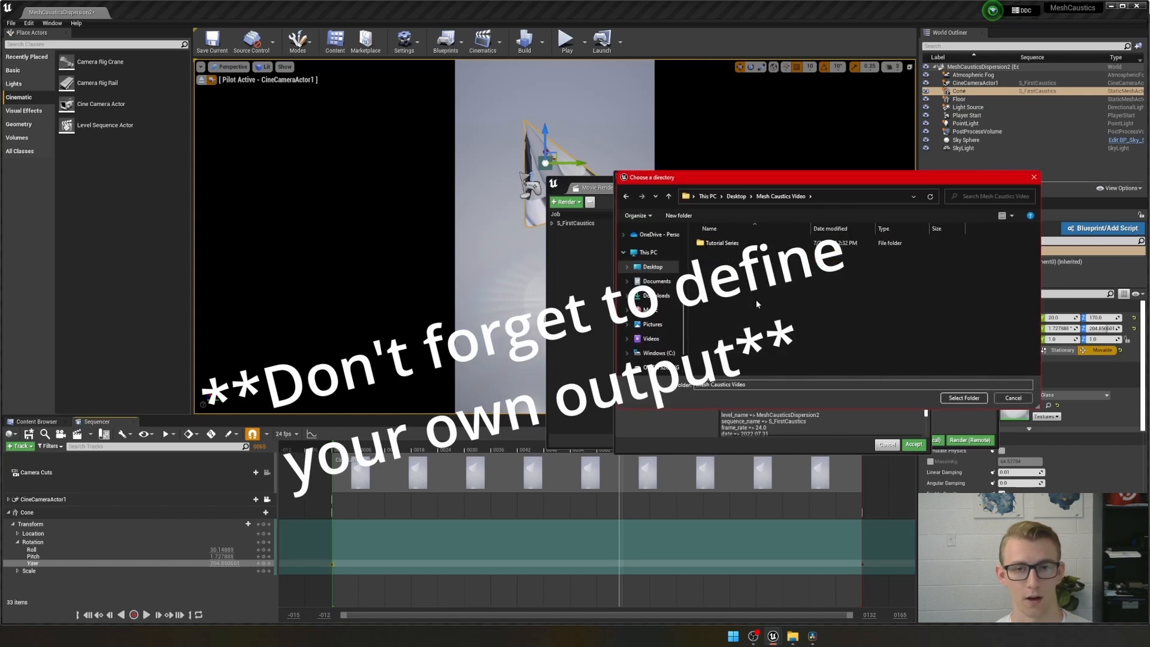
click(963, 399)
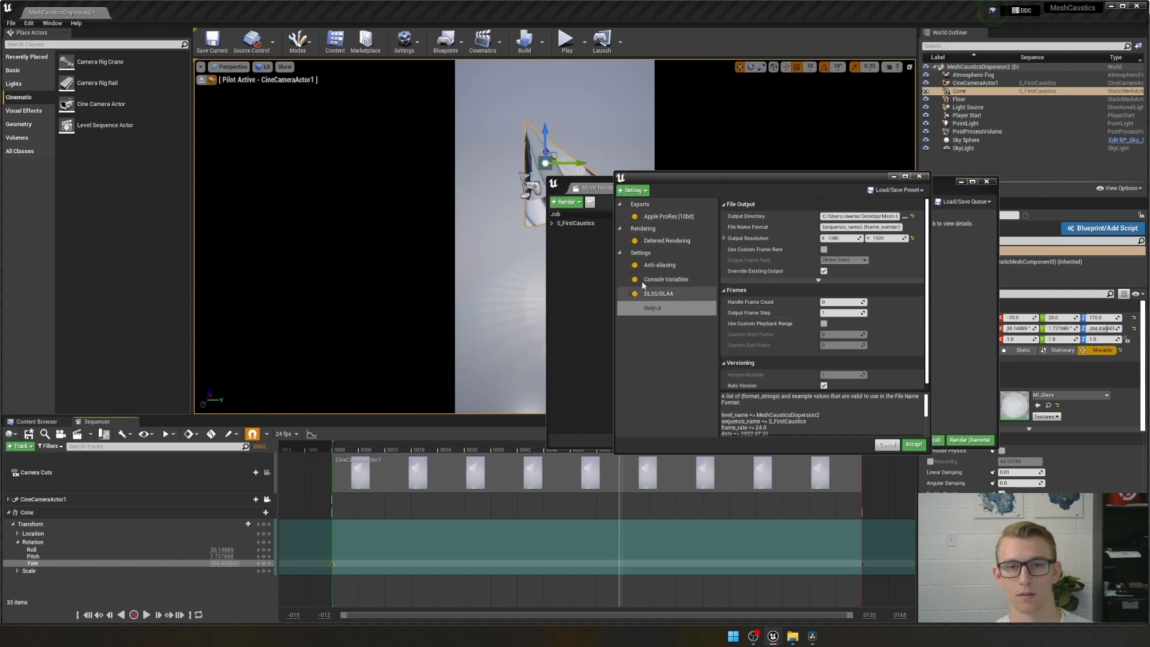
- Review the preset's console variables in an enlarged settings window and compare them with the Movie Render Queue notes in UE4_27_CausticBranchNotes.docx
click(671, 281)
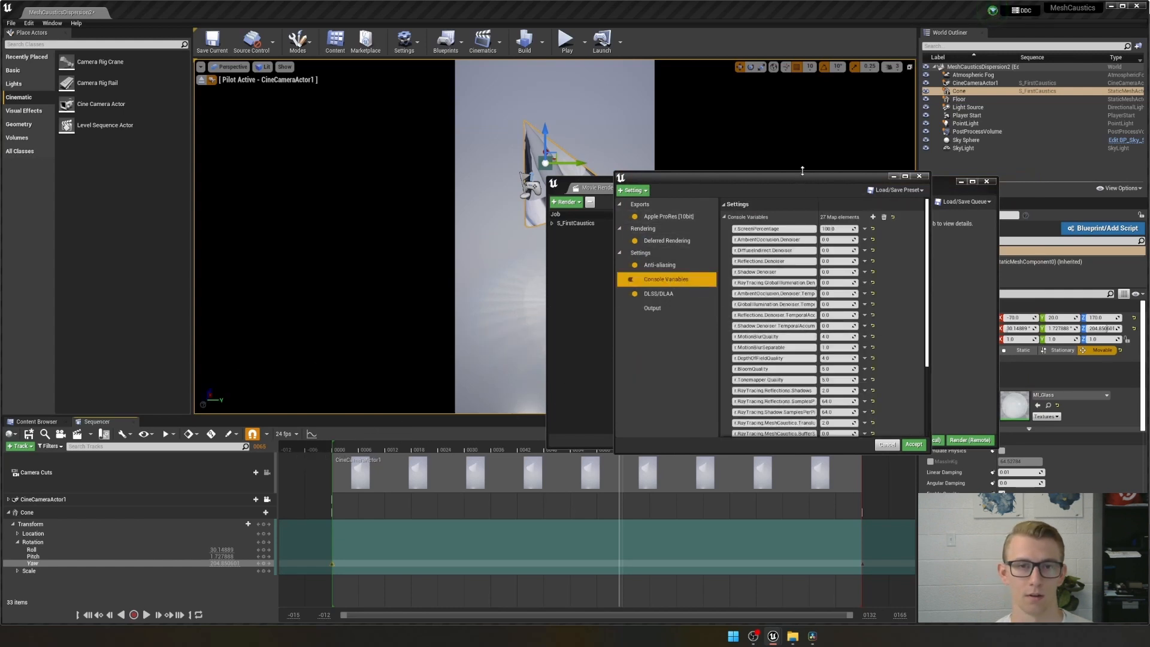
drag(803, 172, 809, 63)
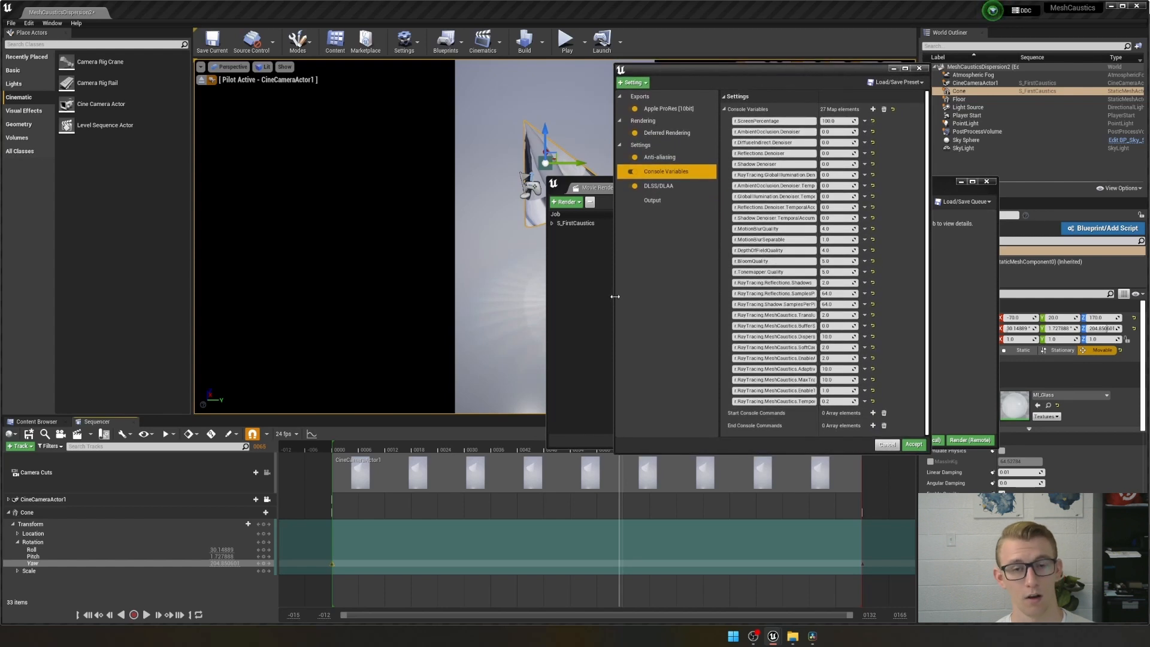
drag(615, 296, 434, 296)
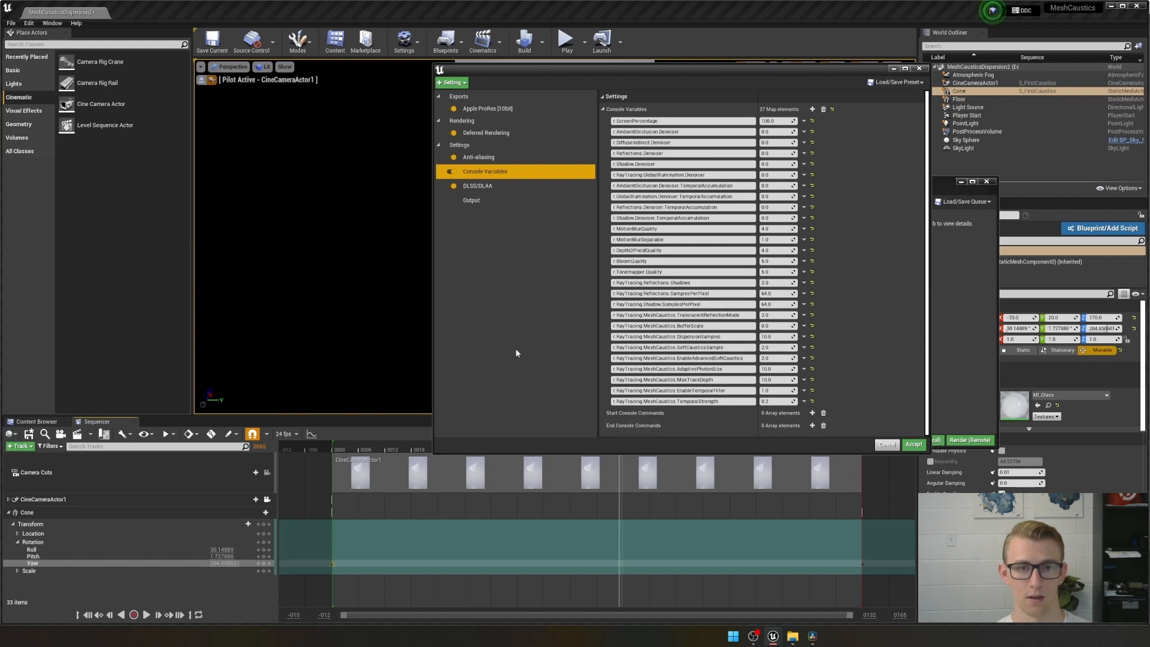
drag(0, 294, 768, 178)
scroll(697, 342, down, 4)
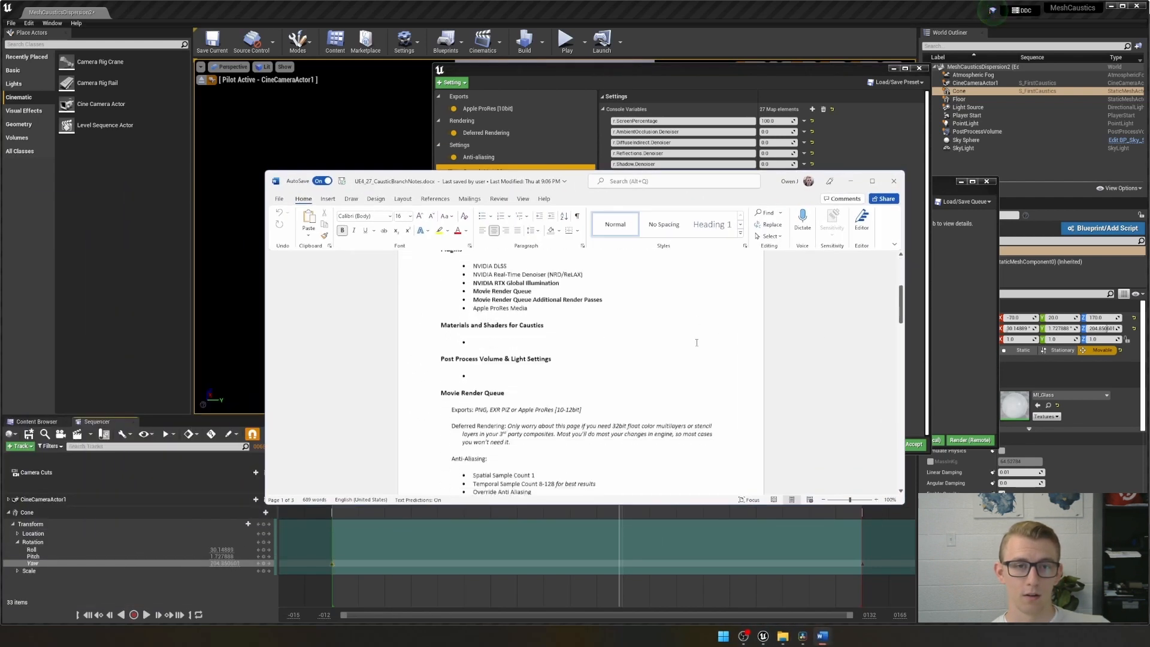
scroll(697, 342, down, 15)
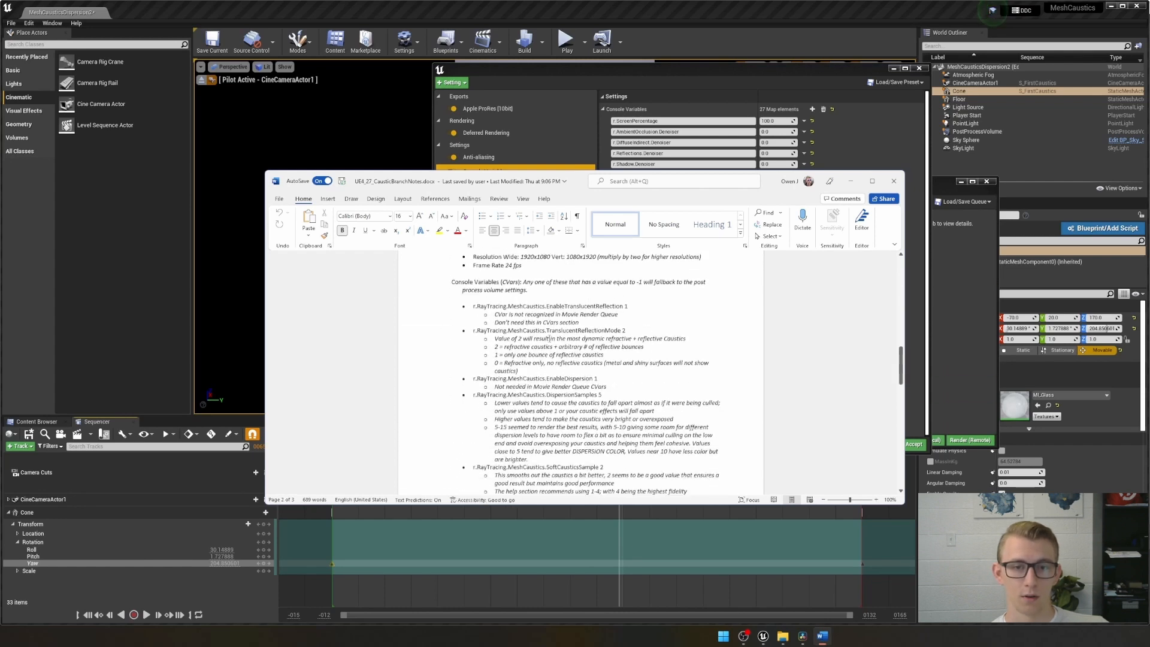
scroll(635, 339, down, 10)
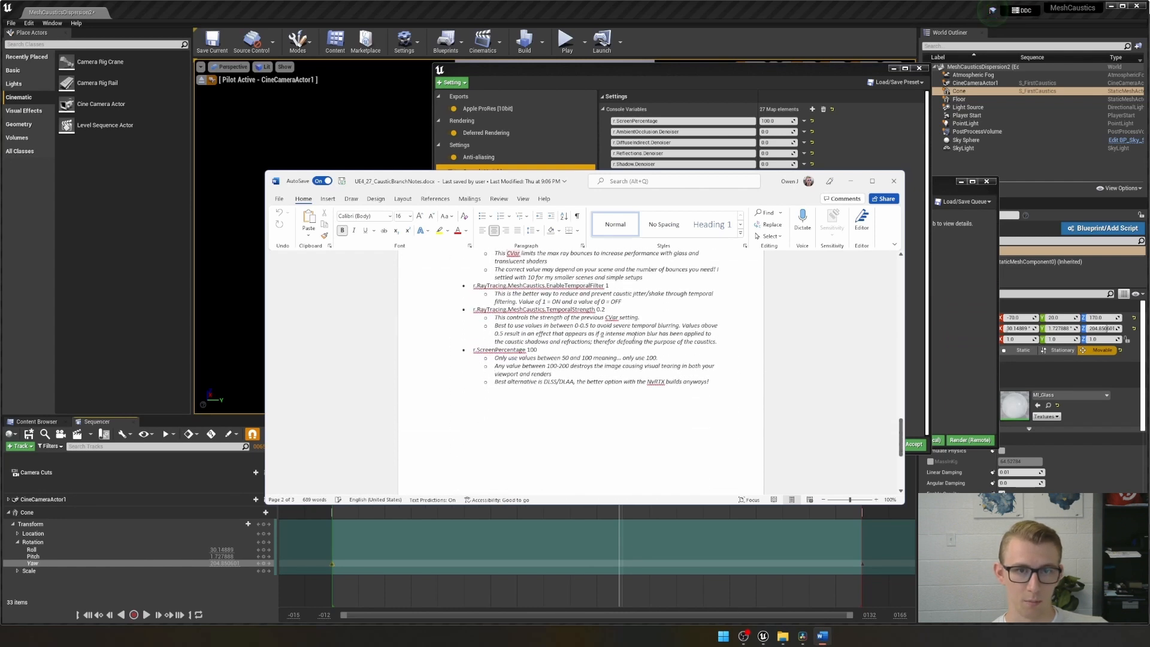
scroll(634, 339, up, 12)
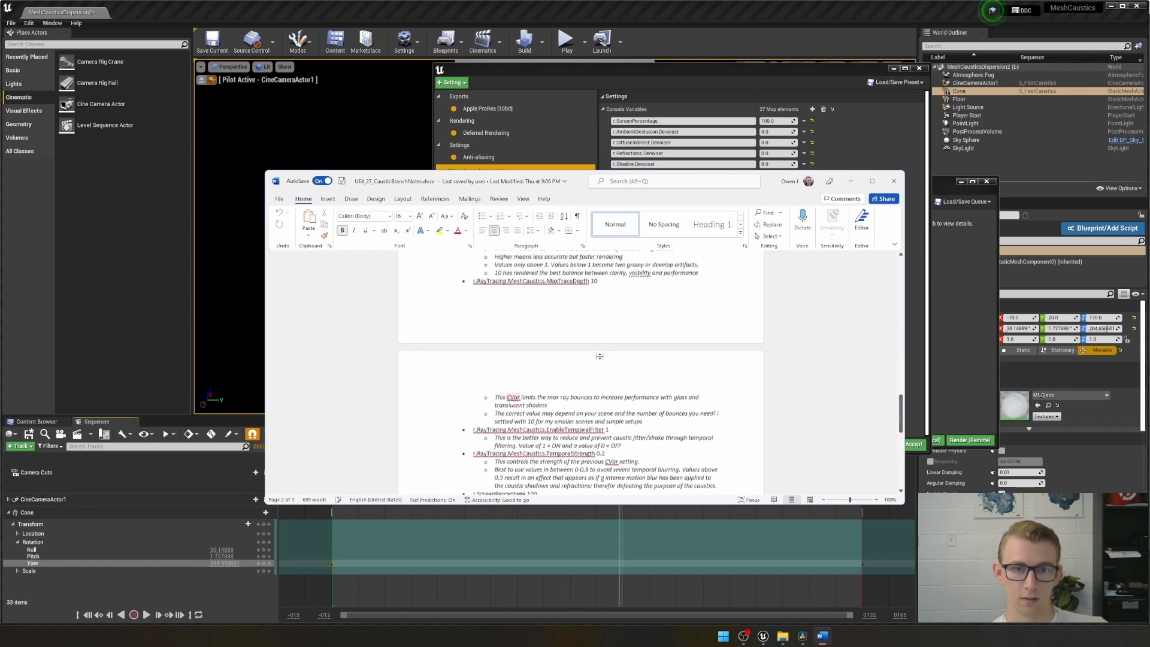
click(850, 182)
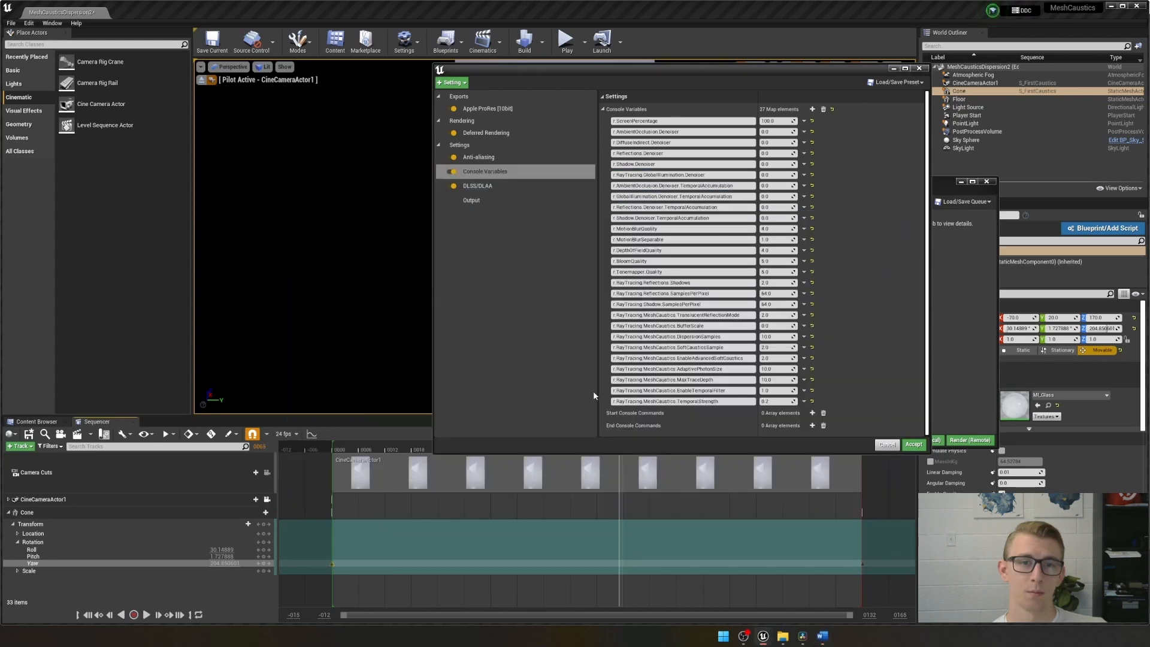
- Check the DLSS/DLAA and Deferred Rendering settings, and set the Anti-aliasing Temporal Sample Count to 8
click(480, 185)
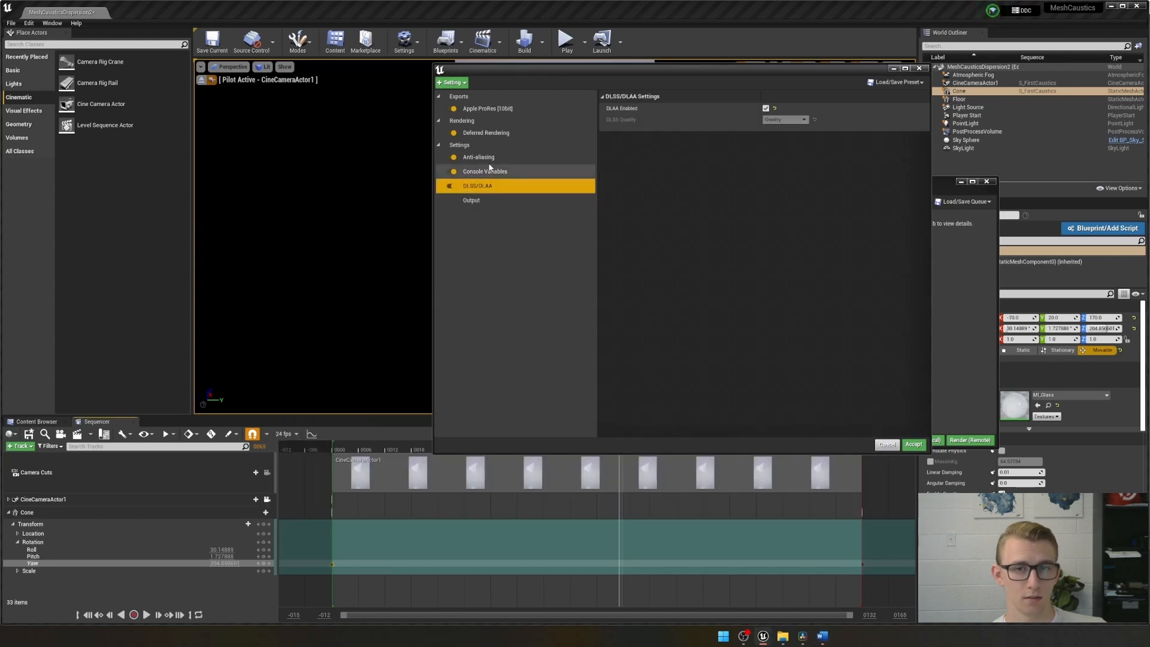
click(495, 134)
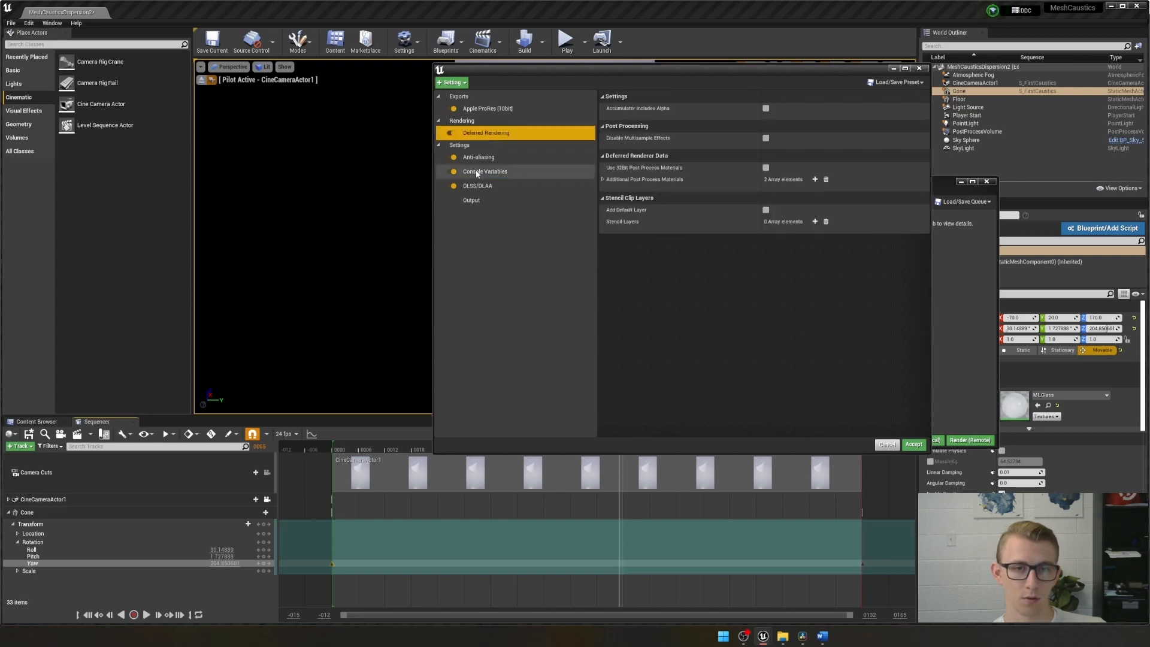
click(485, 158)
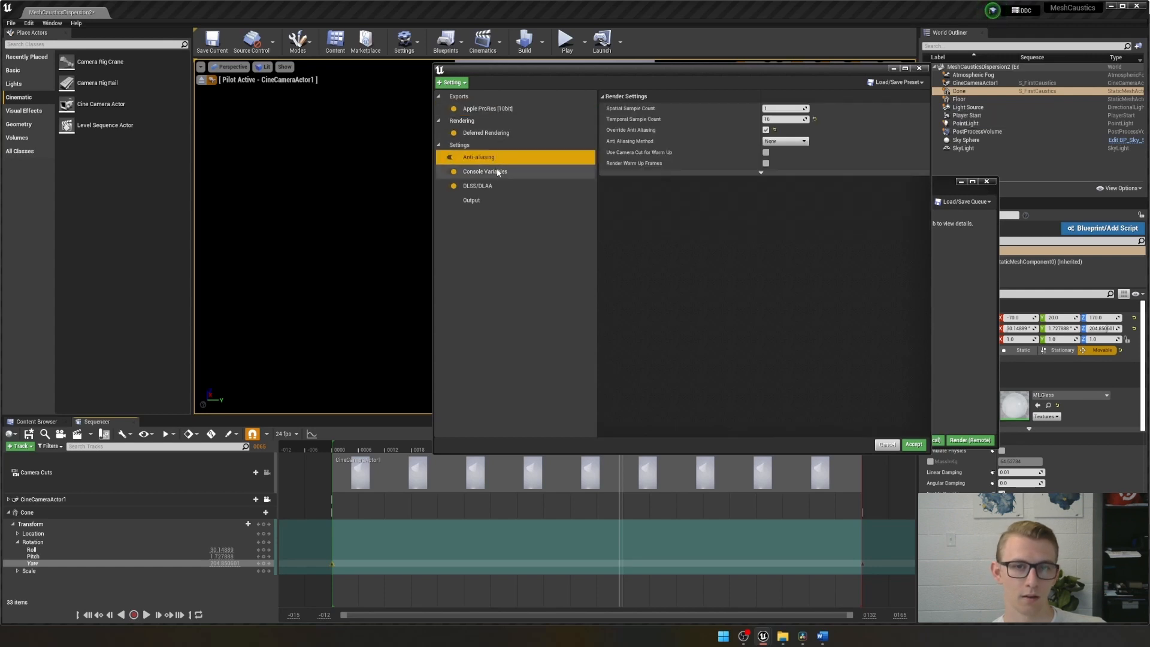
click(788, 120)
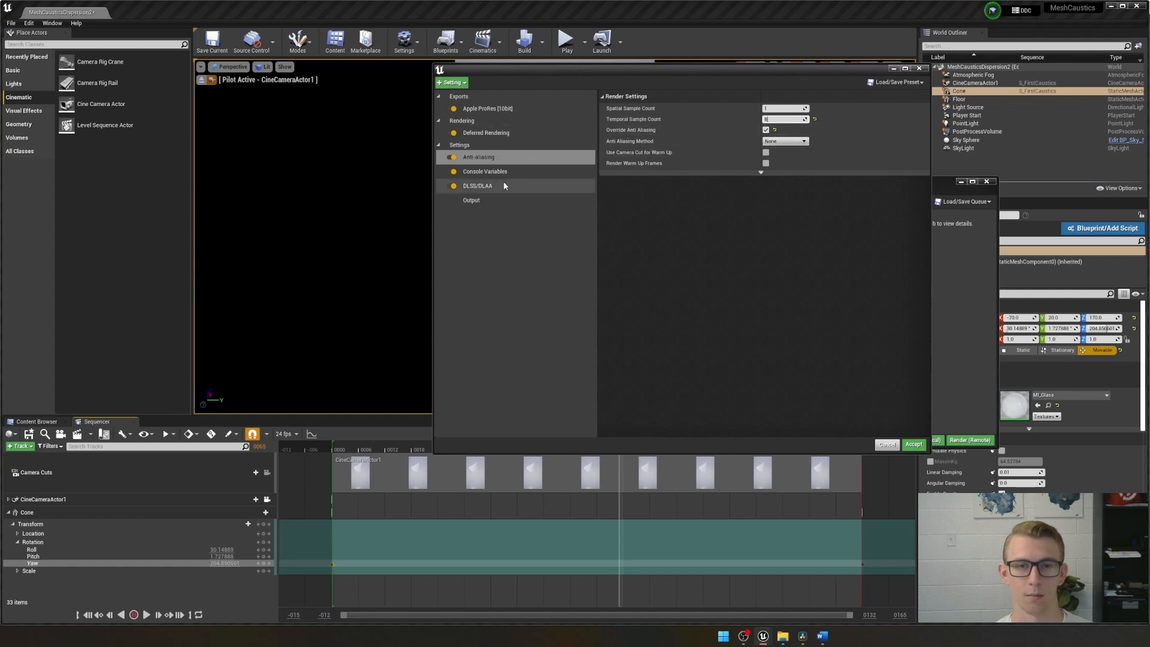
- Check the output settings, accept the configuration, and render the S_FirstCaustics job locally with its preview window moved fully into view
click(497, 201)
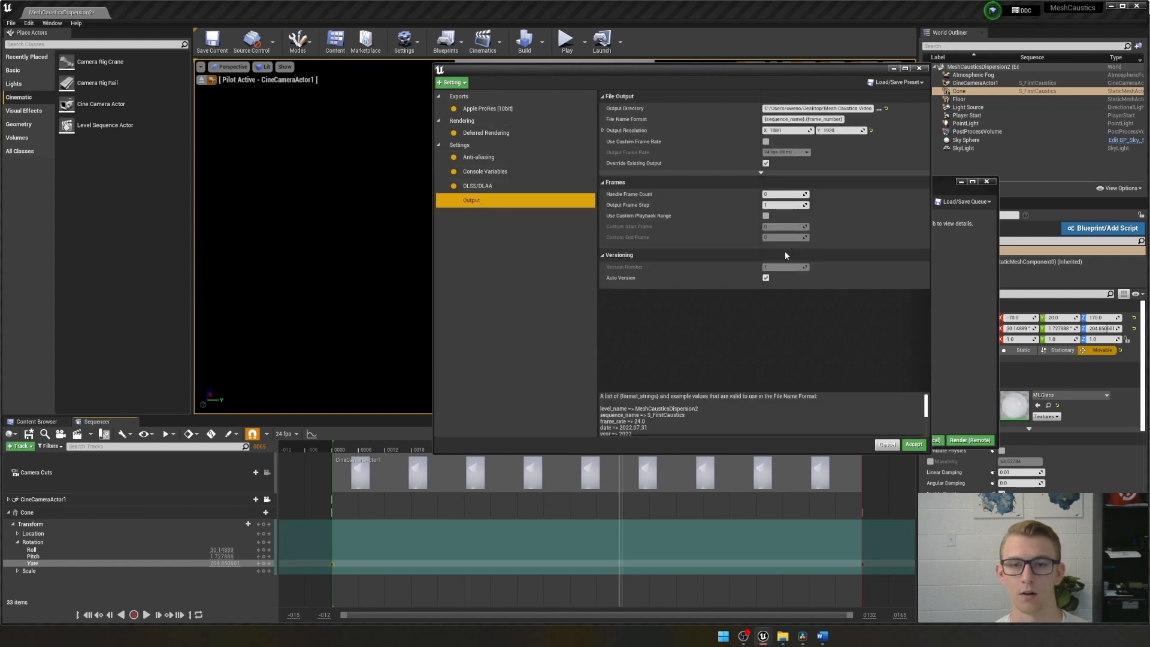
click(913, 444)
click(918, 440)
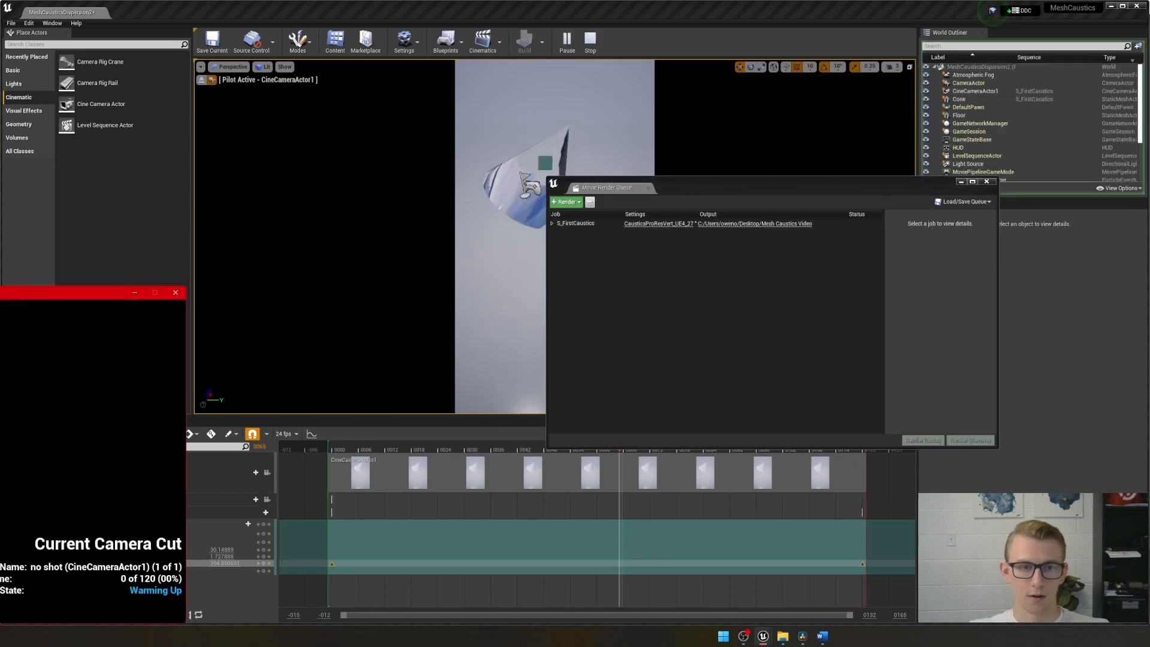
drag(862, 155, 456, 144)
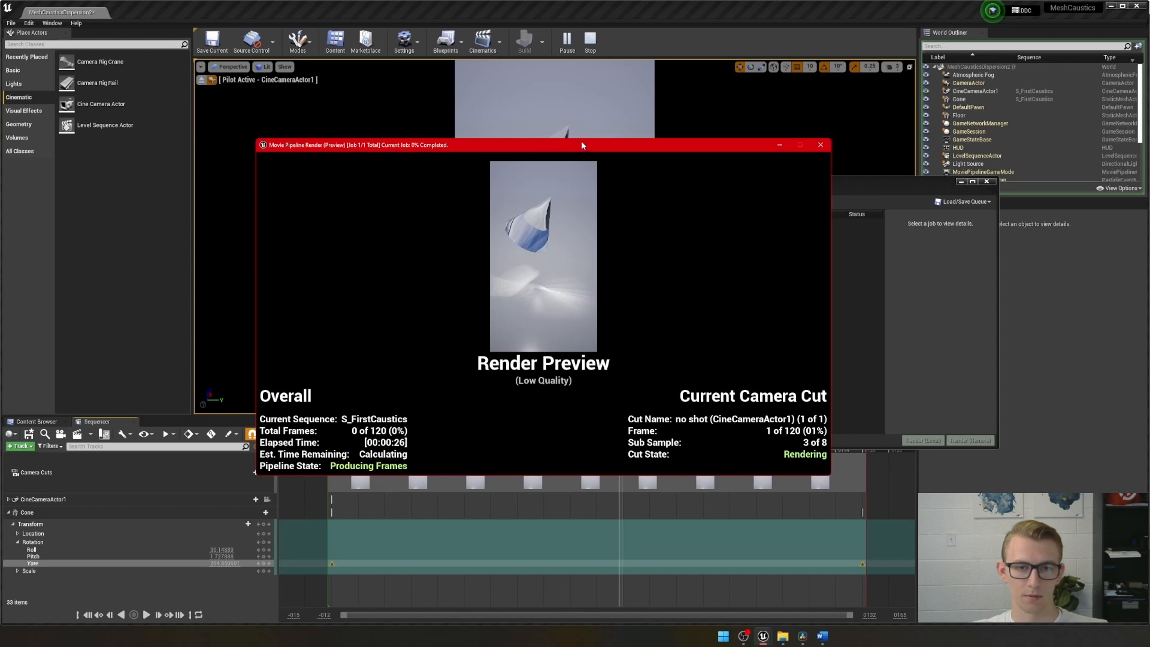
drag(582, 145, 616, 139)
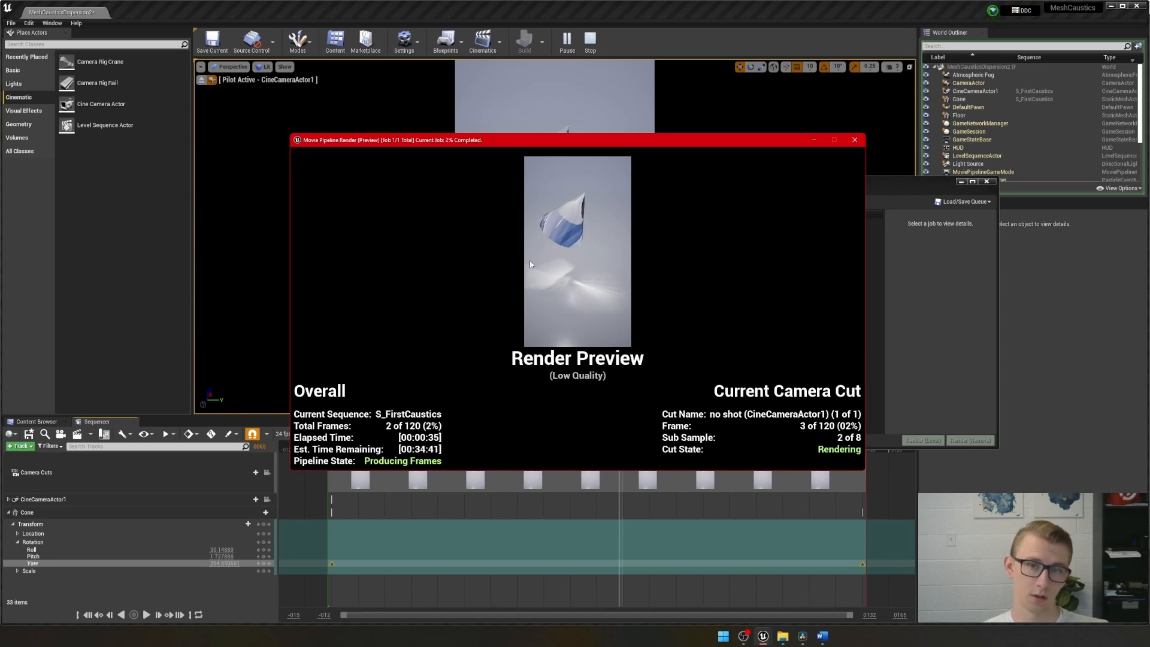
- Stop the running render, and edit the r.RayTracing.MeshCaustics.DispersionSamples console variable in the S_FirstCaustics job settings
click(855, 140)
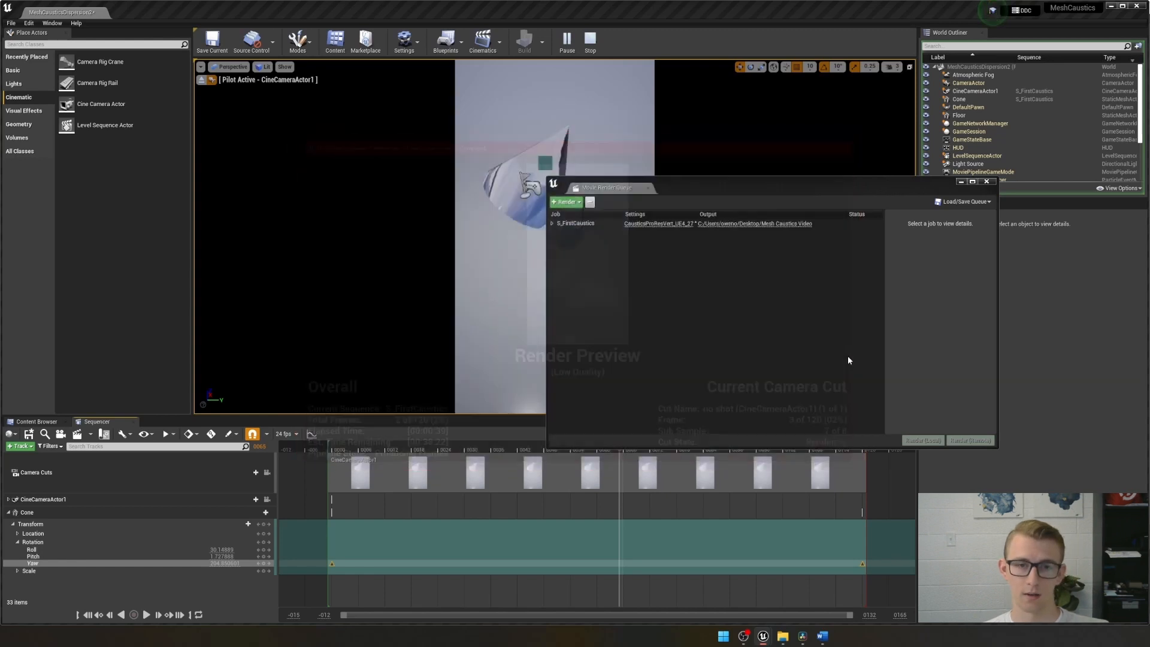
click(654, 224)
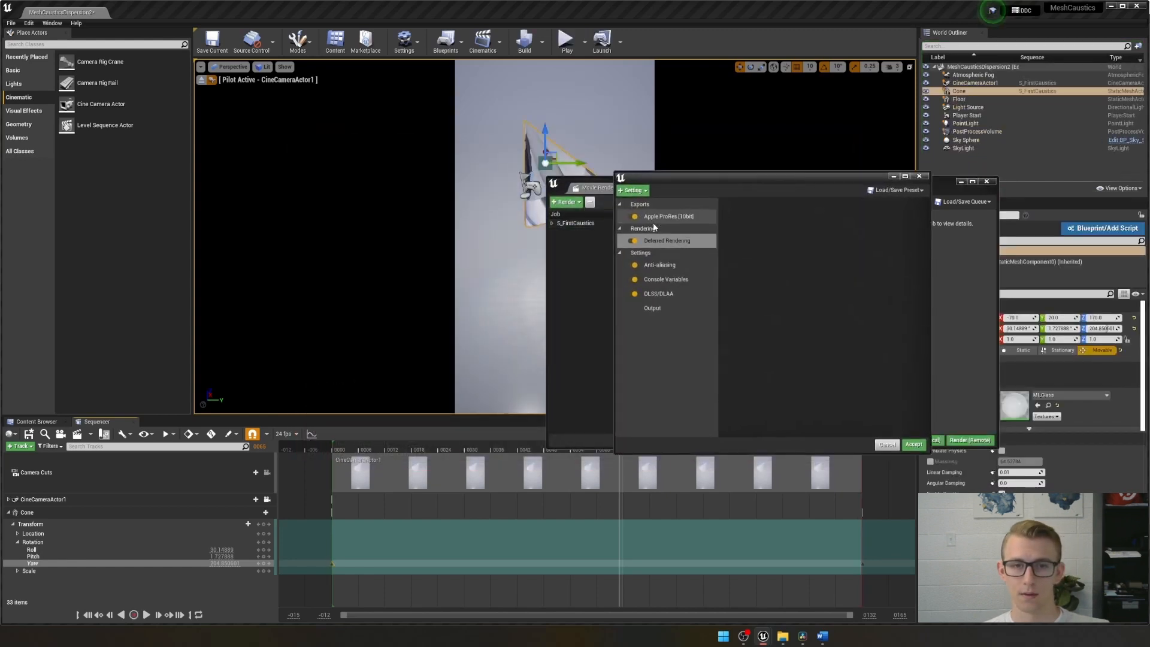
click(666, 280)
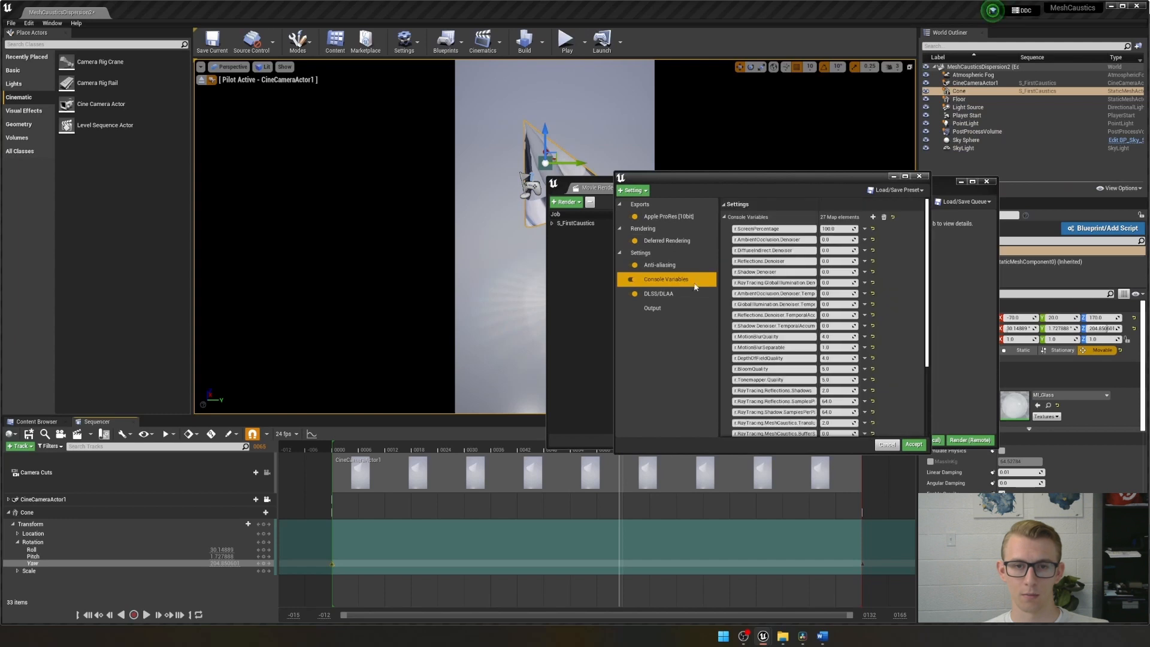
scroll(804, 354, down, 5)
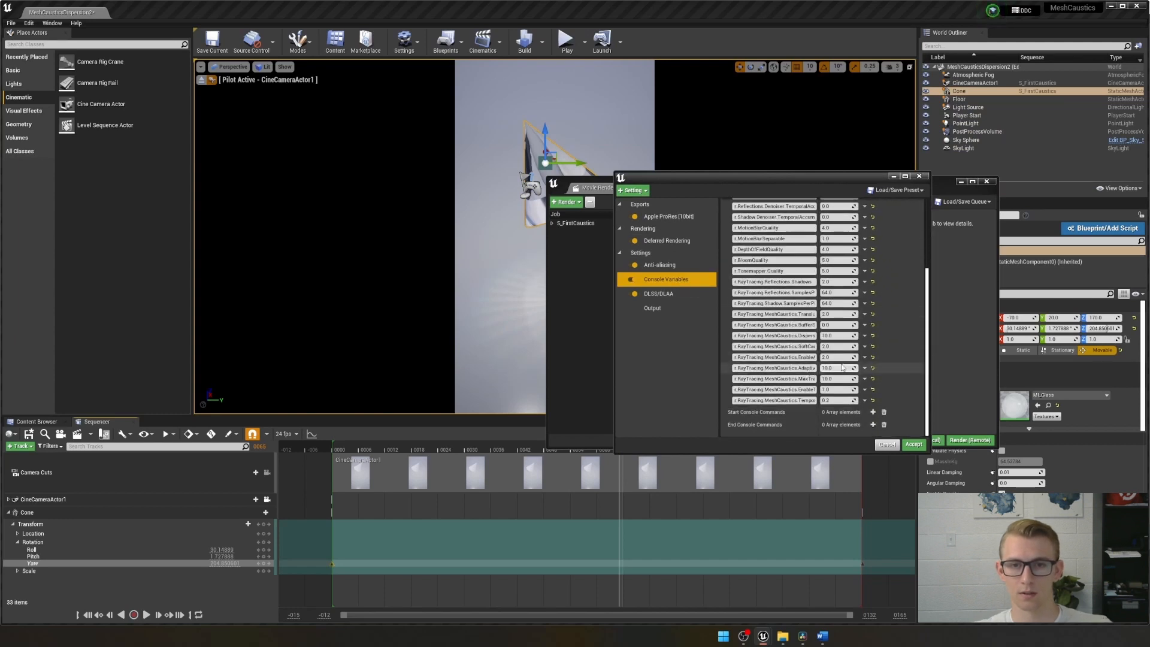
drag(818, 360, 858, 359)
click(863, 337)
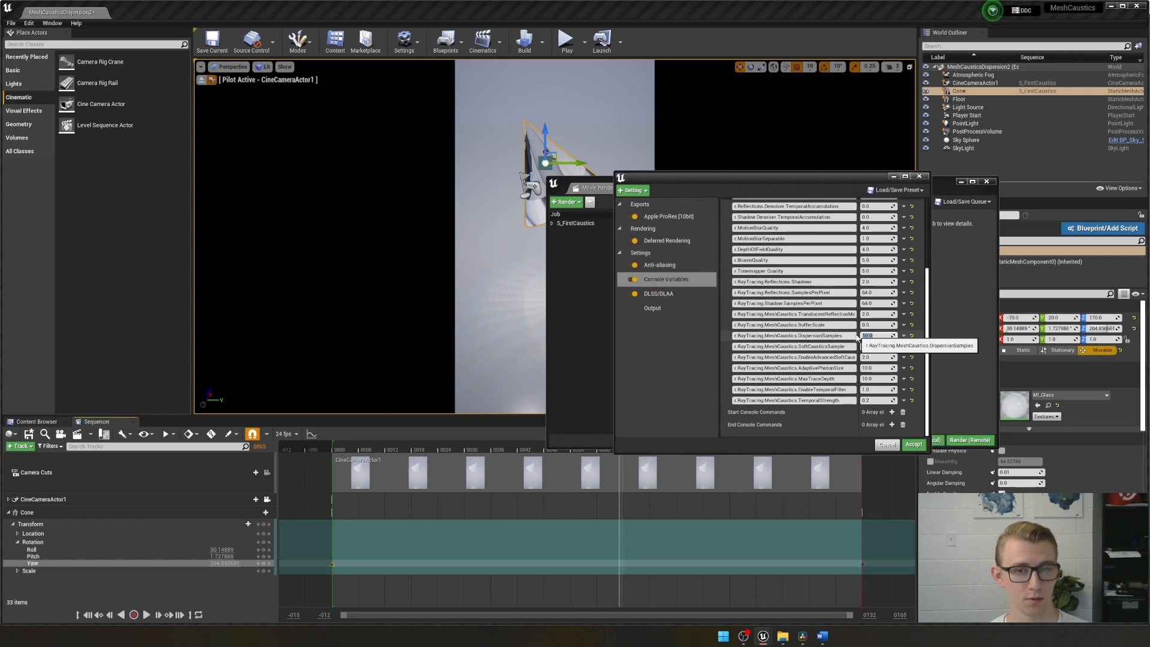
scroll(858, 338, up, 1)
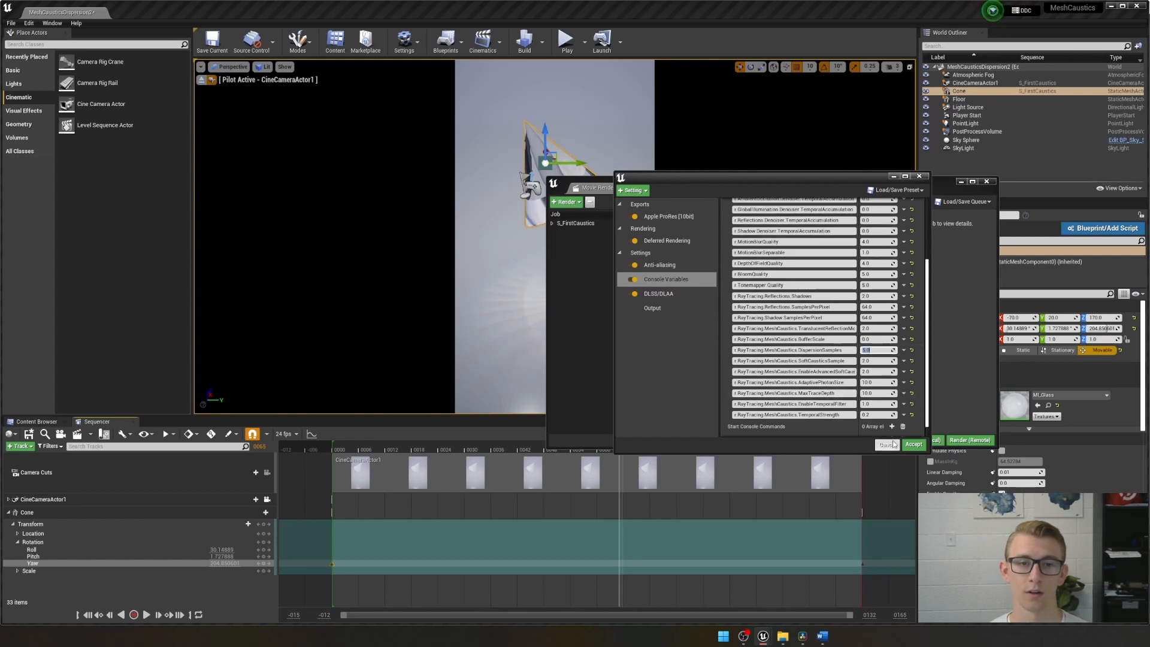
click(914, 445)
- Review the recommended DispersionSamples range and its effect on dispersion color in the UE4_27_CausticBranchNotes.docx notes in Word
click(822, 636)
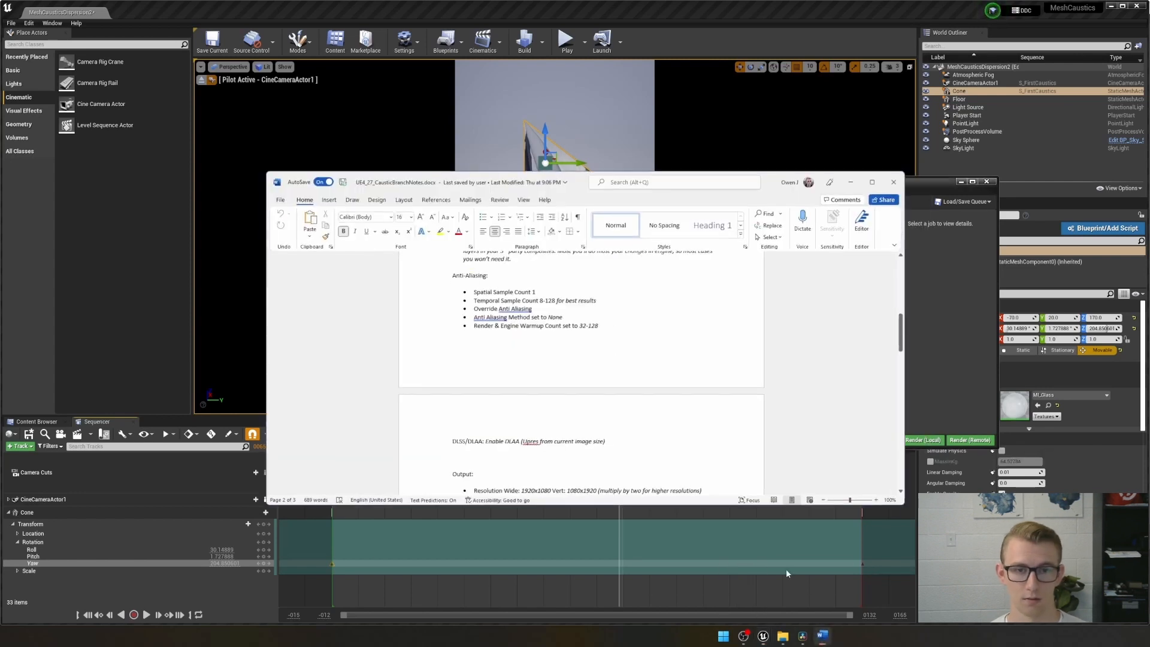
scroll(549, 331, down, 10)
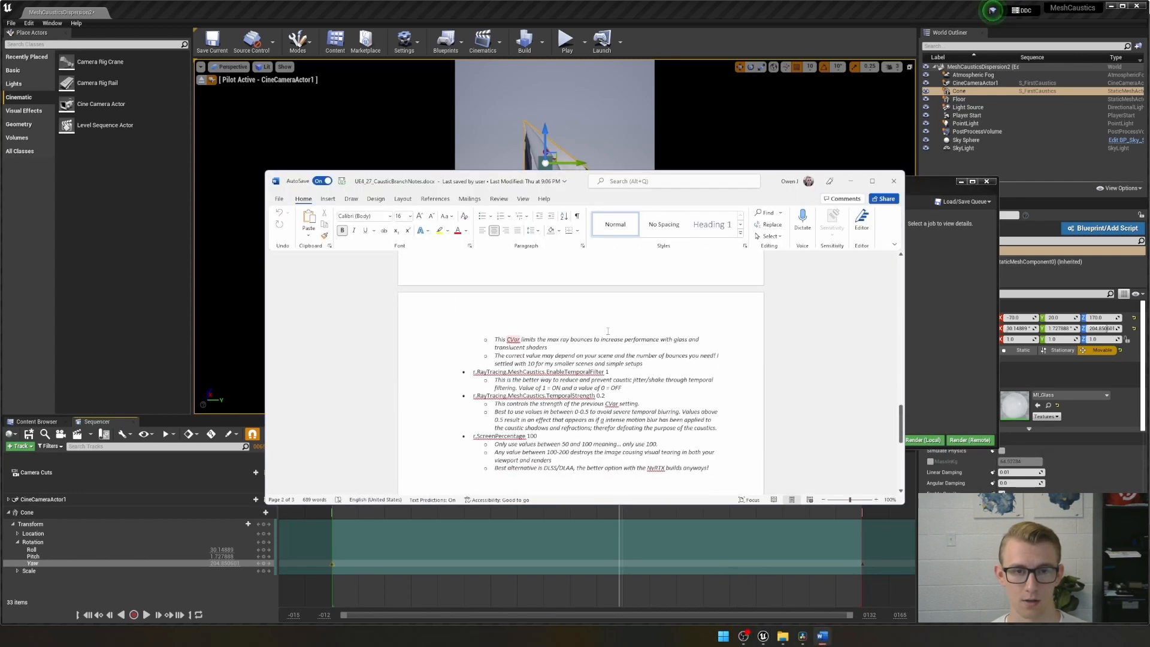
scroll(613, 381, up, 6)
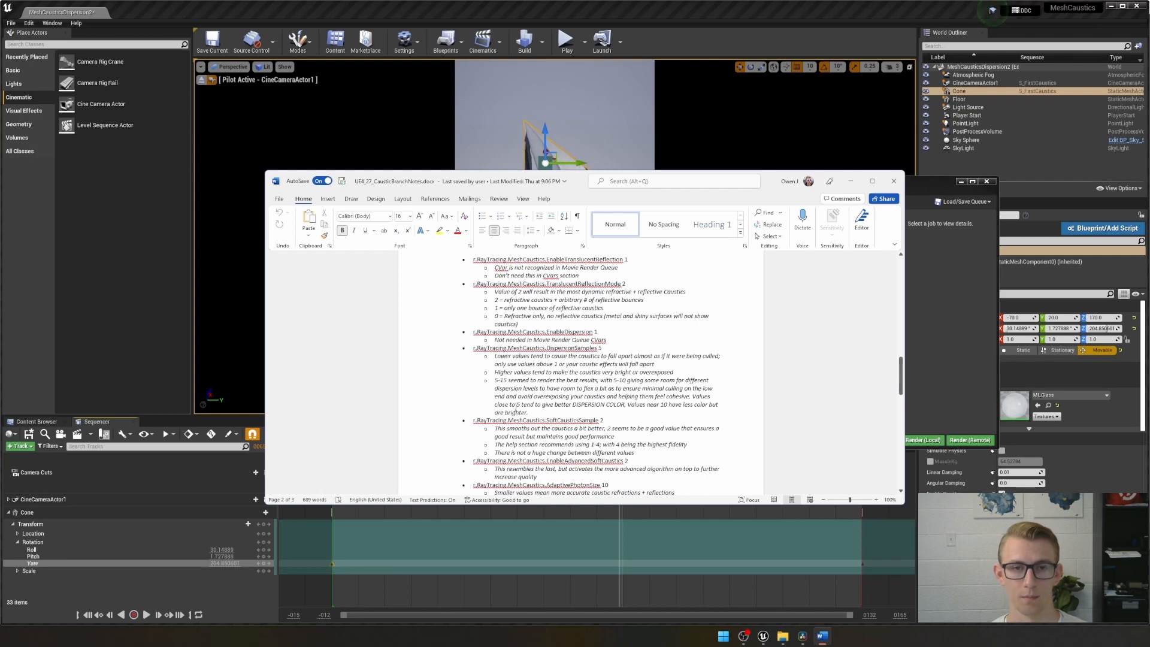
drag(517, 406, 606, 406)
click(851, 181)
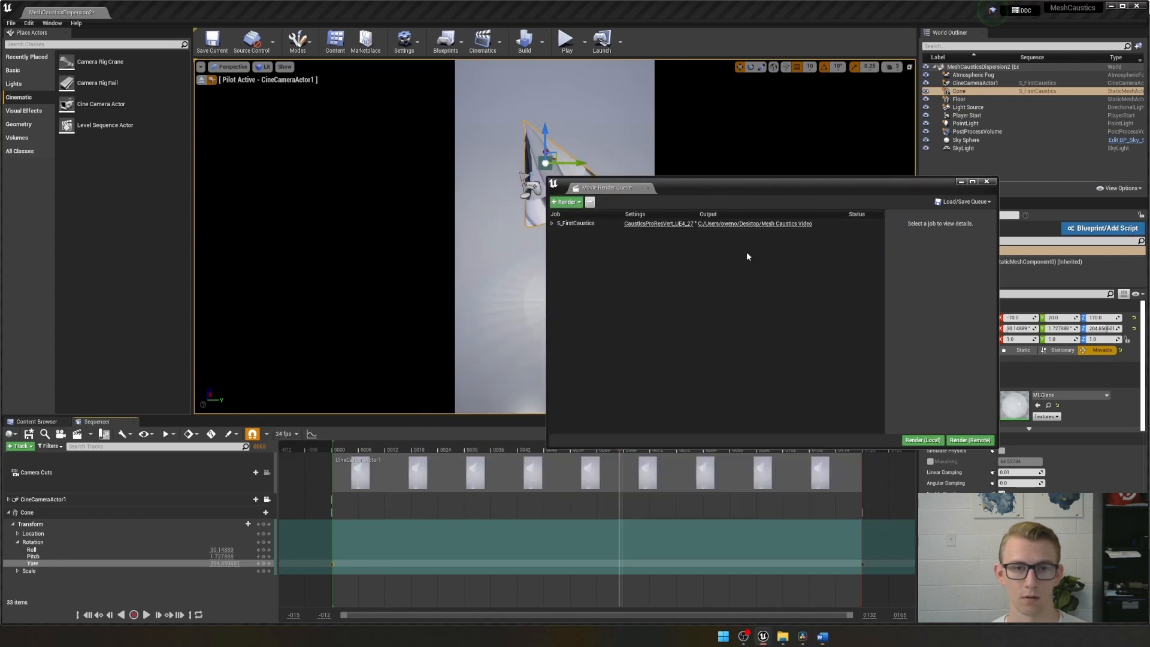
- Render the S_FirstCaustics job locally again with its preview window moved fully into view
click(923, 440)
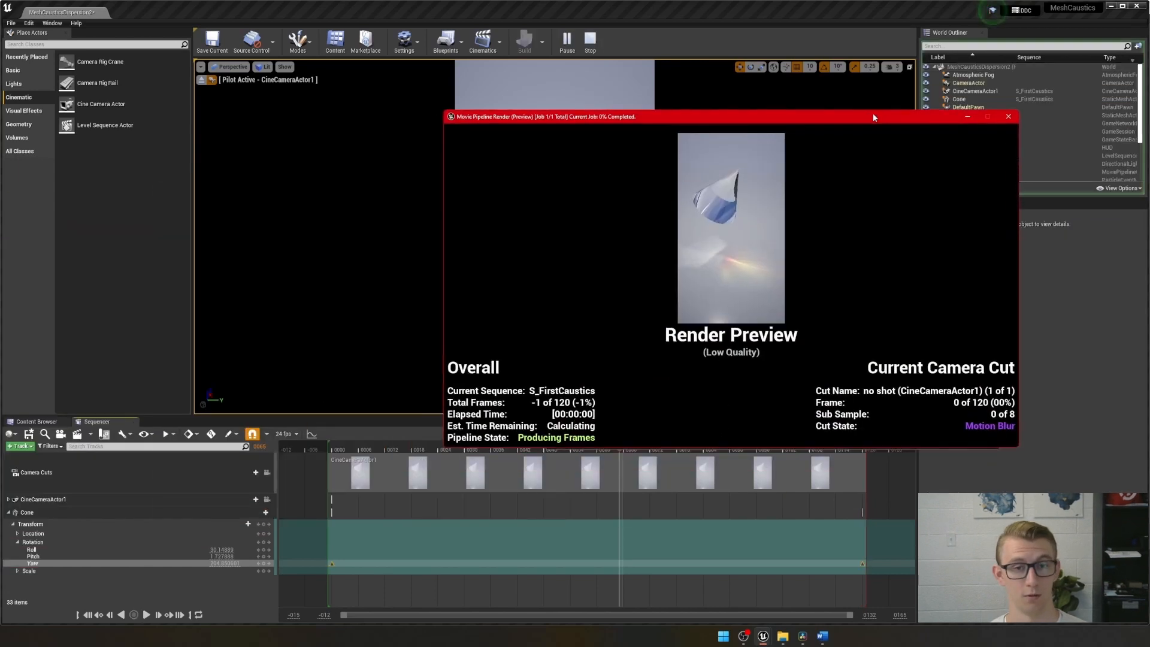
drag(741, 135, 721, 140)
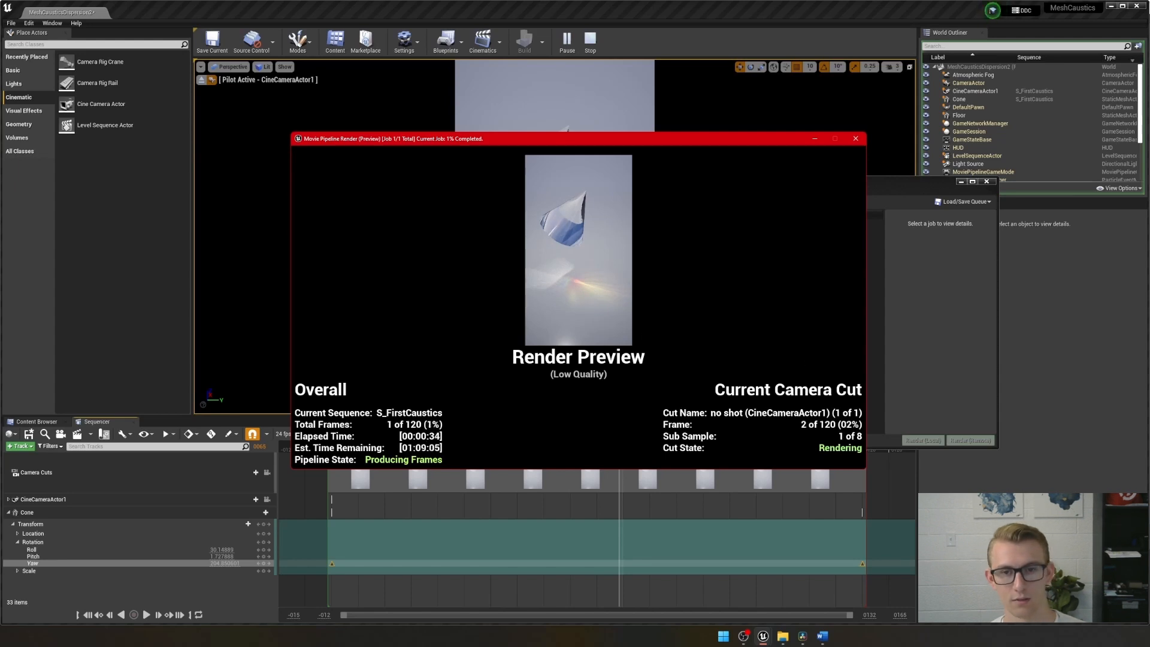
key(Escape)
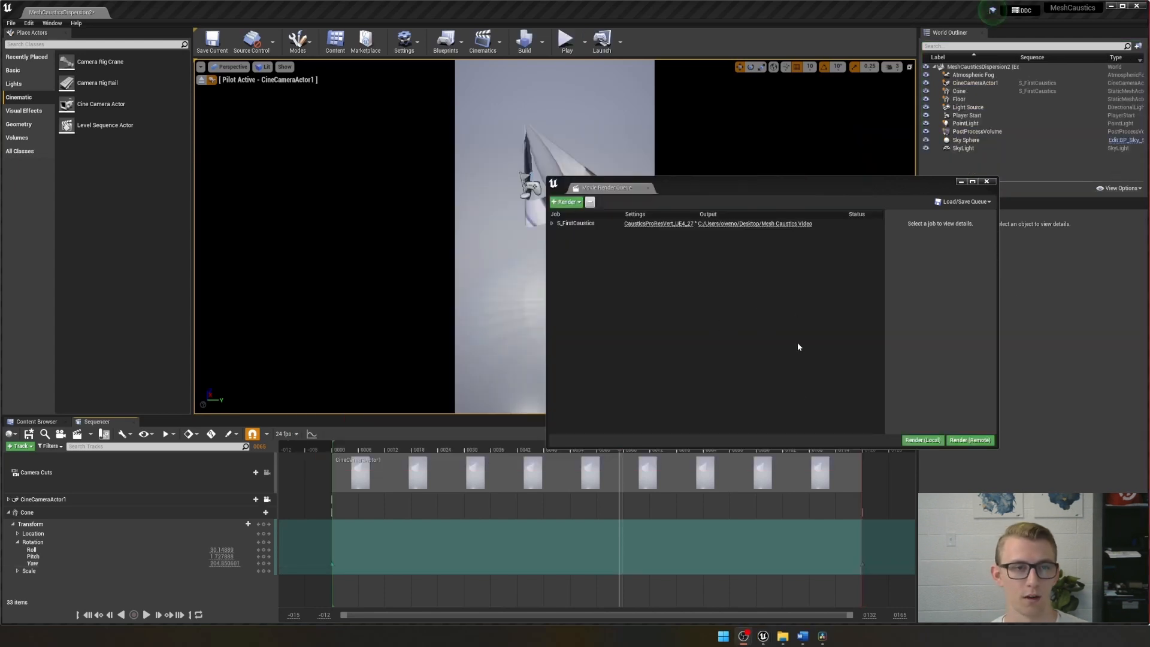
- Locate S_FirstCaustics.mov in the Mesh Caustics Video folder and switch to the Edit page of DaVinci Resolve
click(783, 636)
click(249, 143)
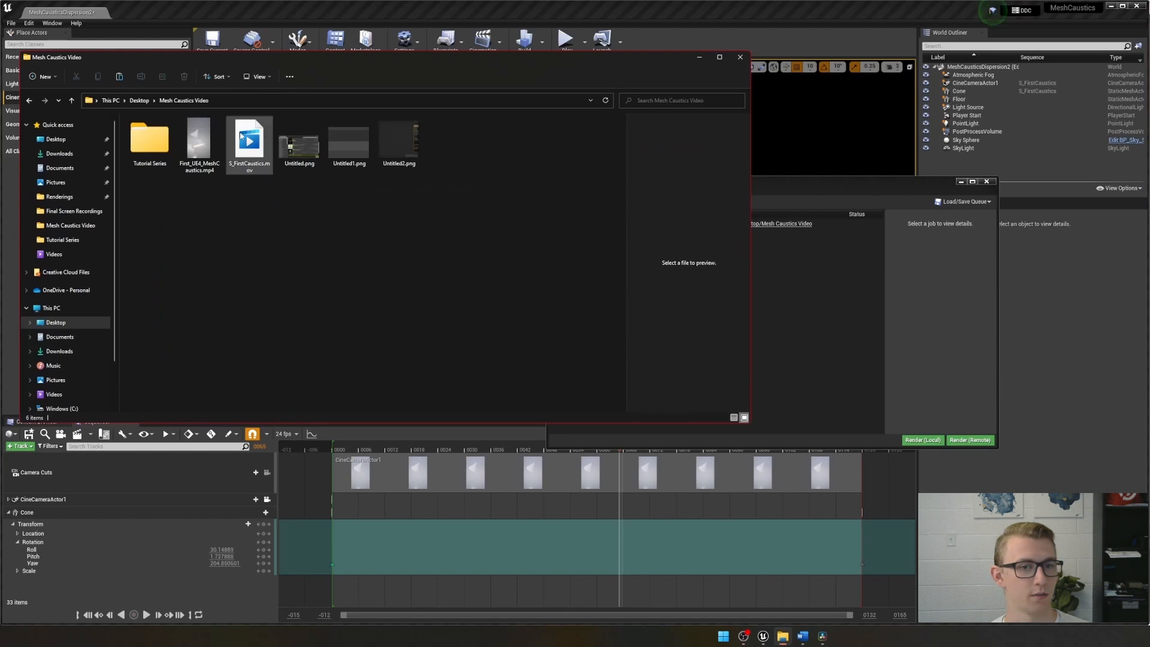
click(822, 636)
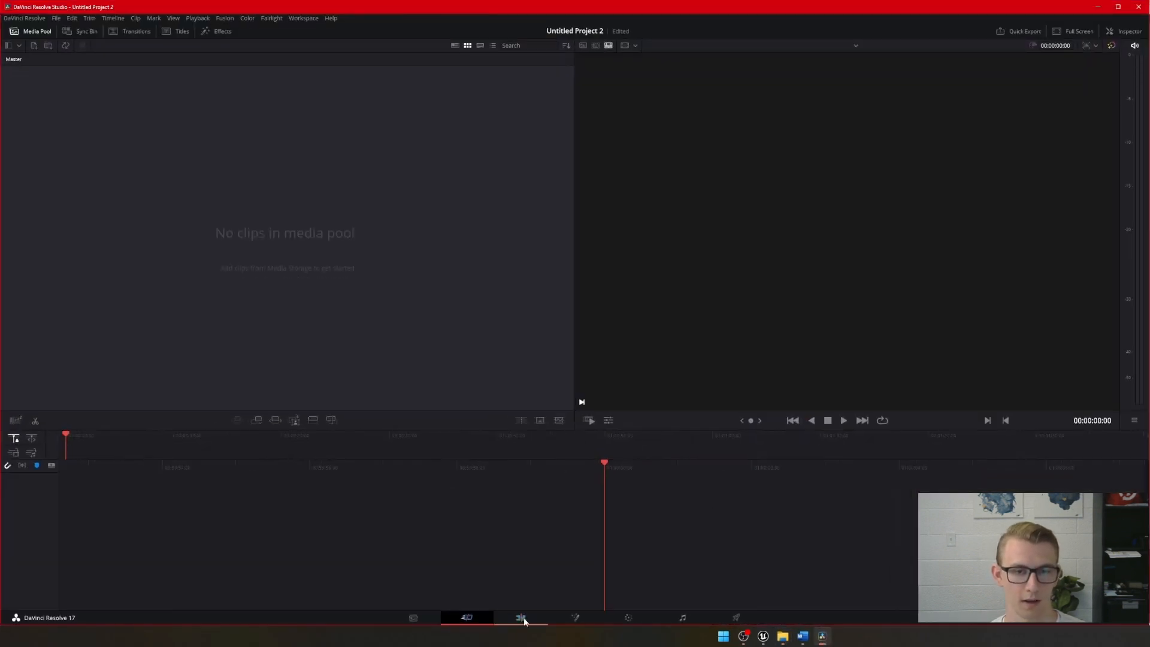
click(522, 619)
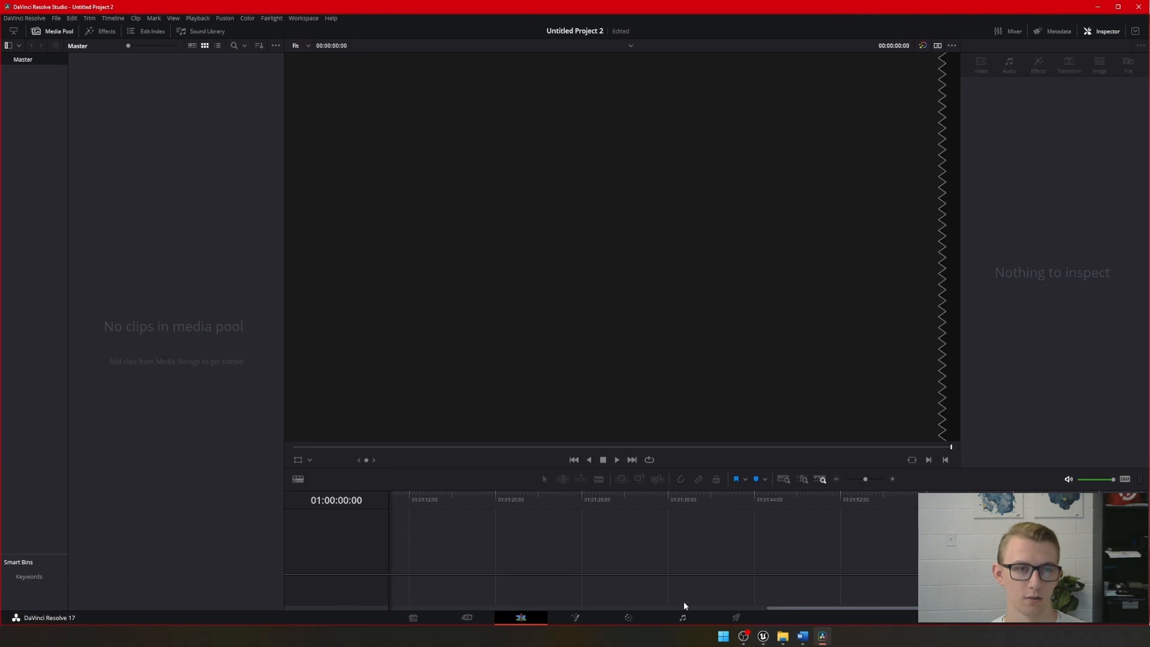
- Import S_FirstCaustics.mov from the Mesh Caustics Video folder into the media pool and place it on a new timeline
click(783, 636)
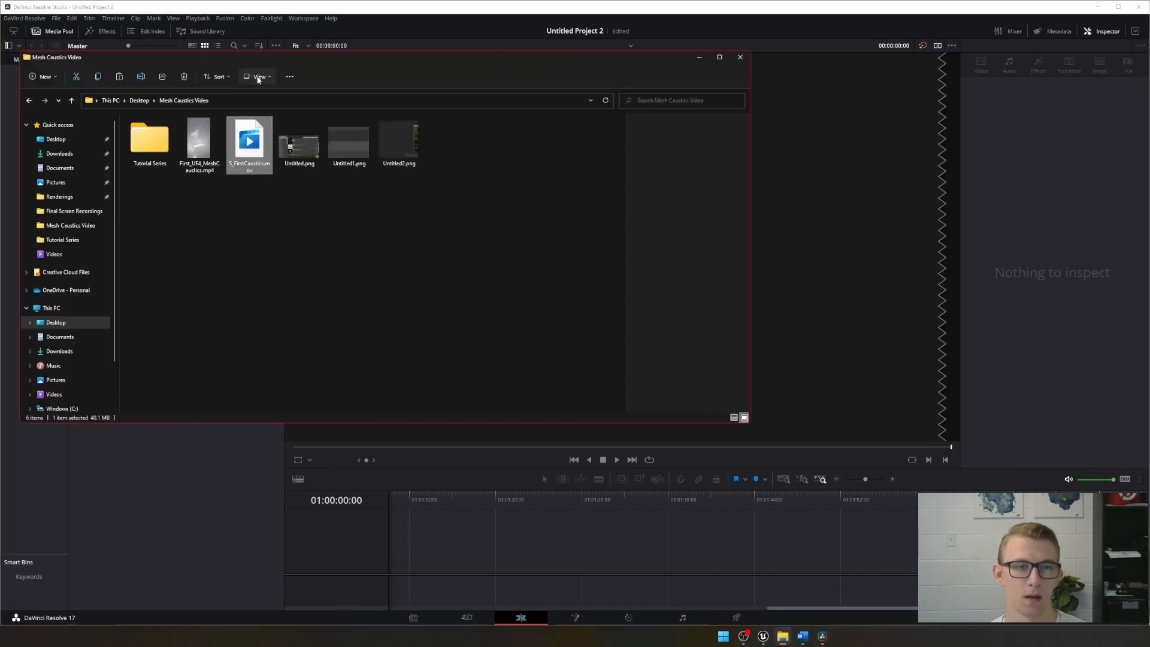
drag(413, 79, 686, 110)
drag(655, 189, 185, 185)
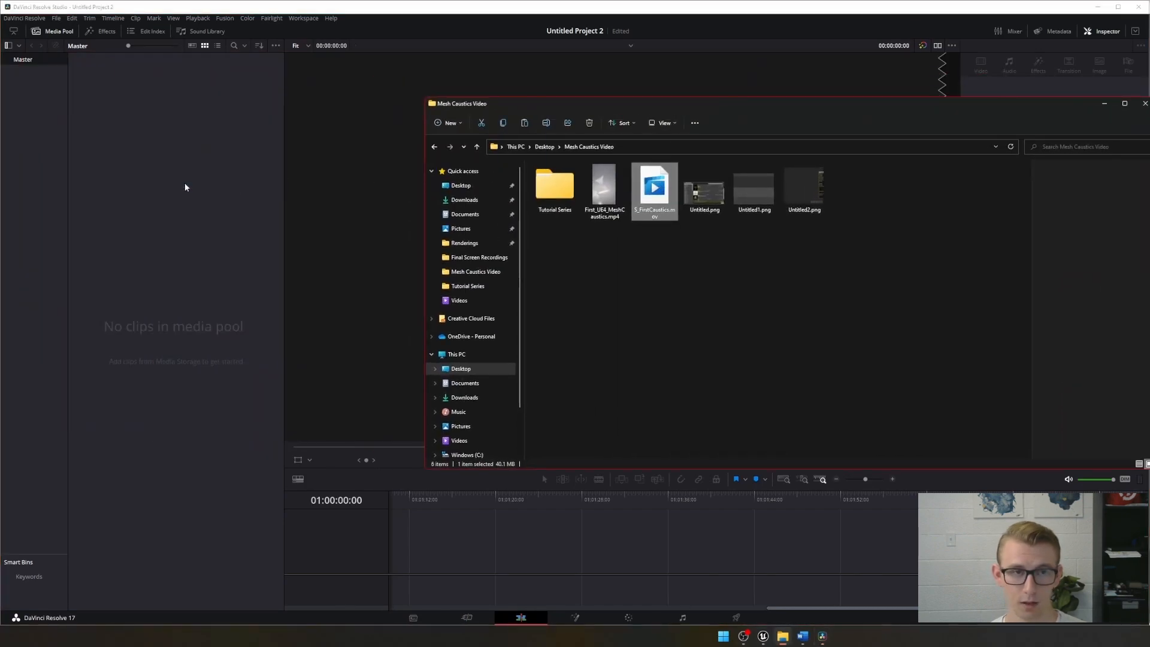
click(1106, 105)
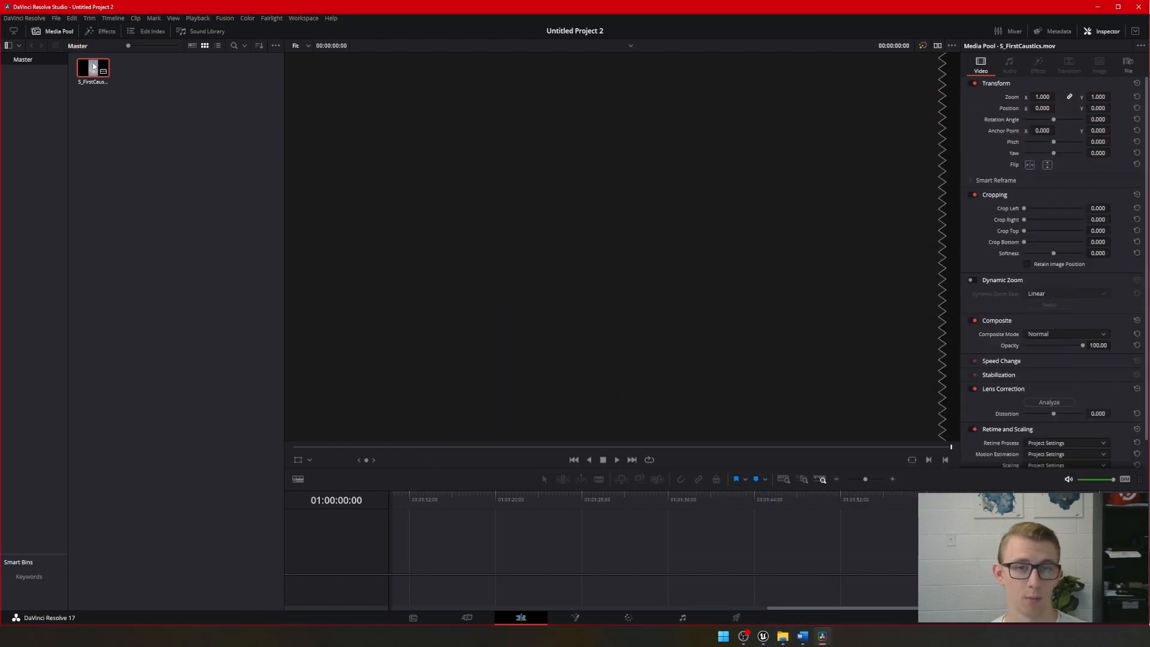
drag(93, 66, 395, 534)
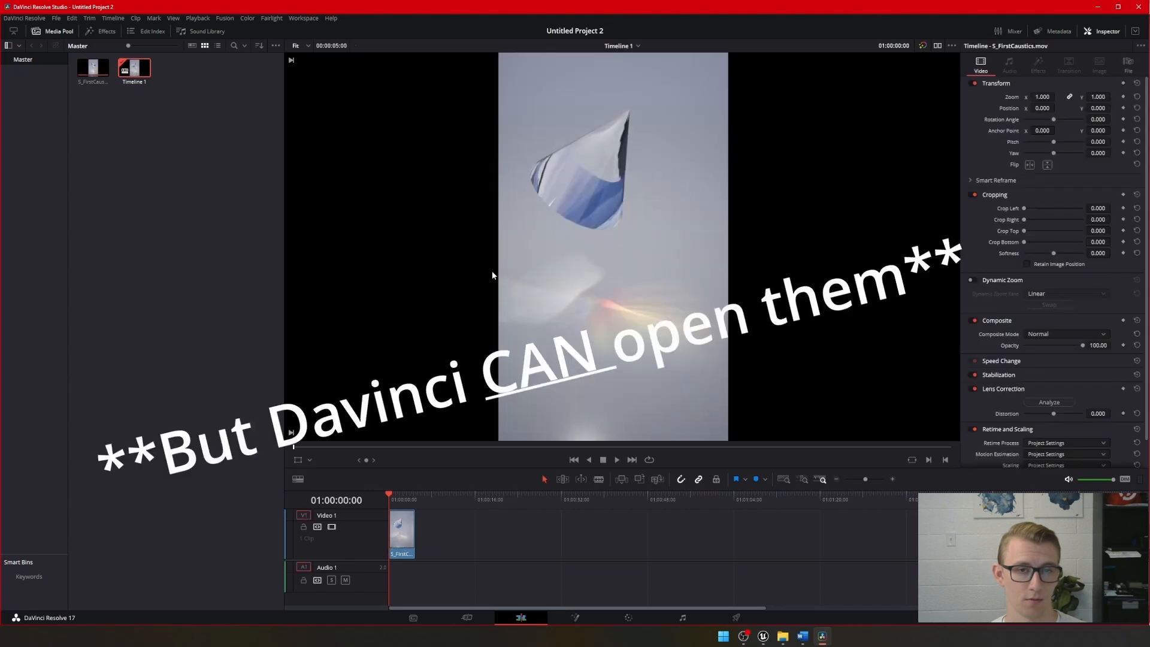
scroll(520, 229, down, 3)
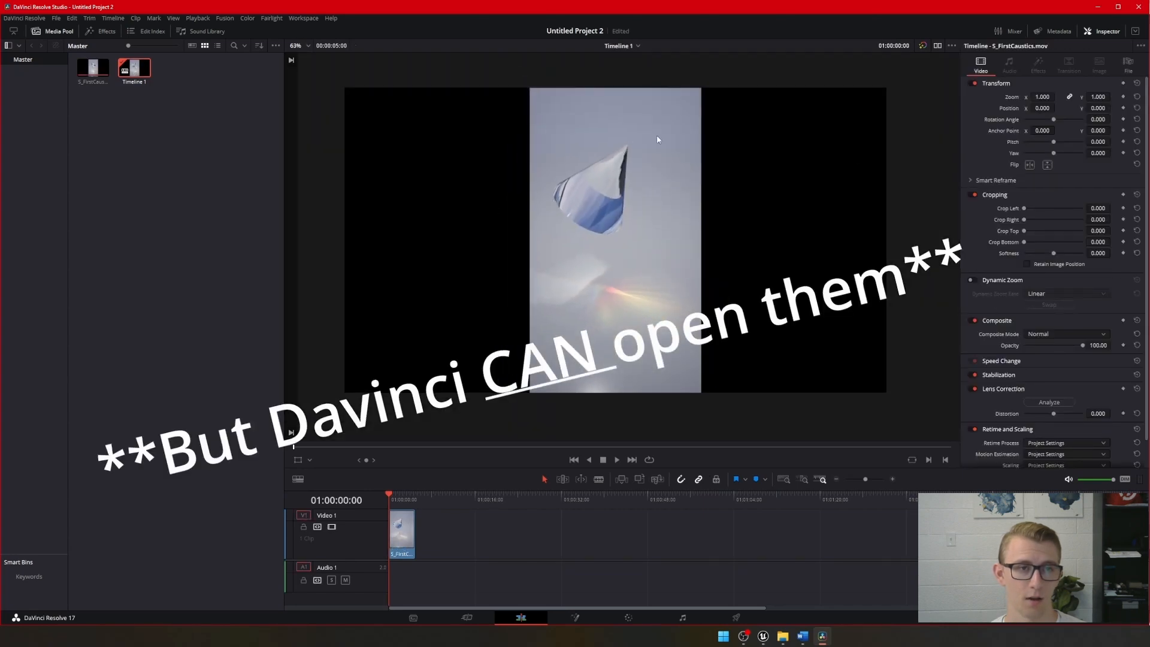
- Set the project's timeline resolution to a custom 1080 x 1920 and save the project settings
click(70, 20)
mouse_move(58, 18)
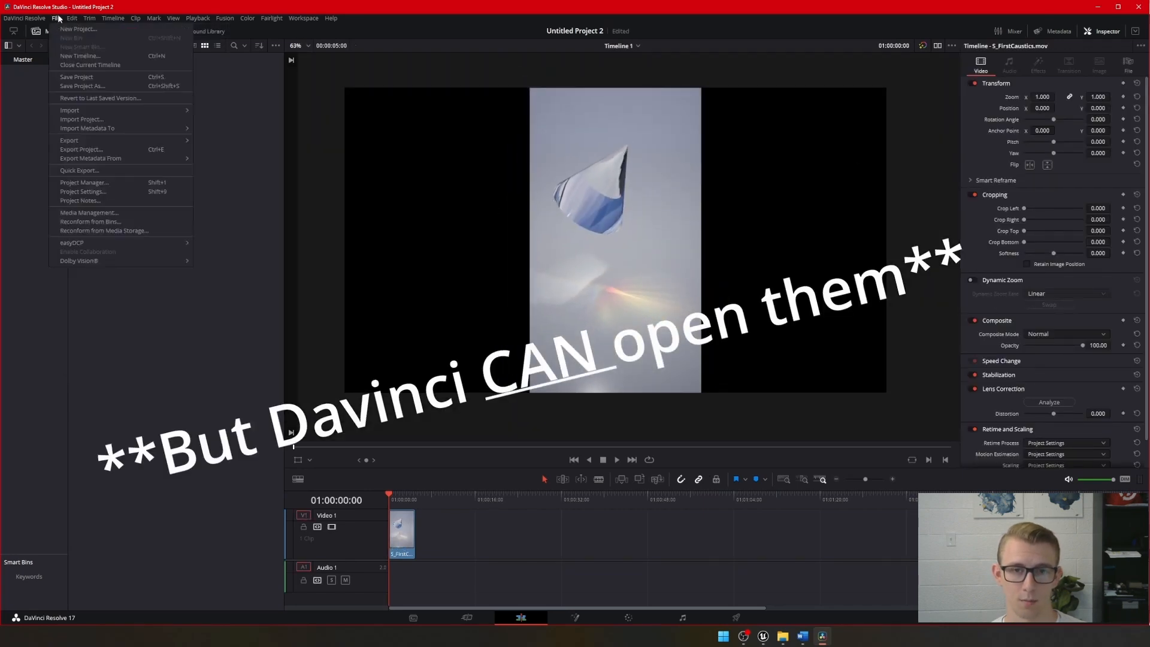
click(90, 191)
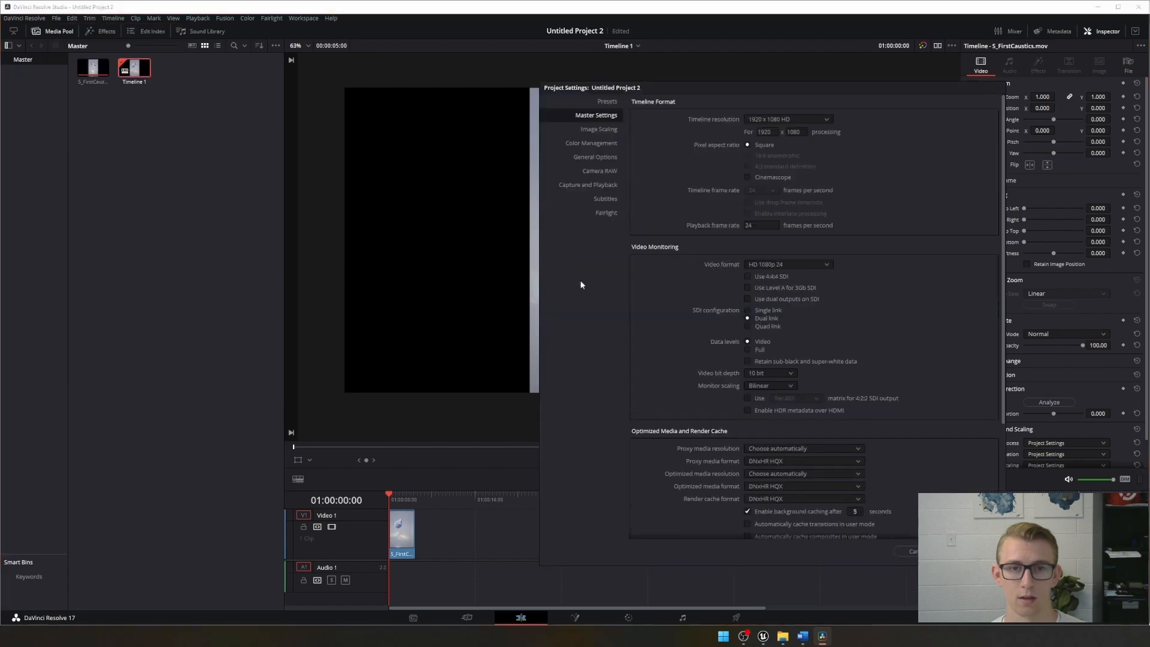
click(769, 120)
click(775, 129)
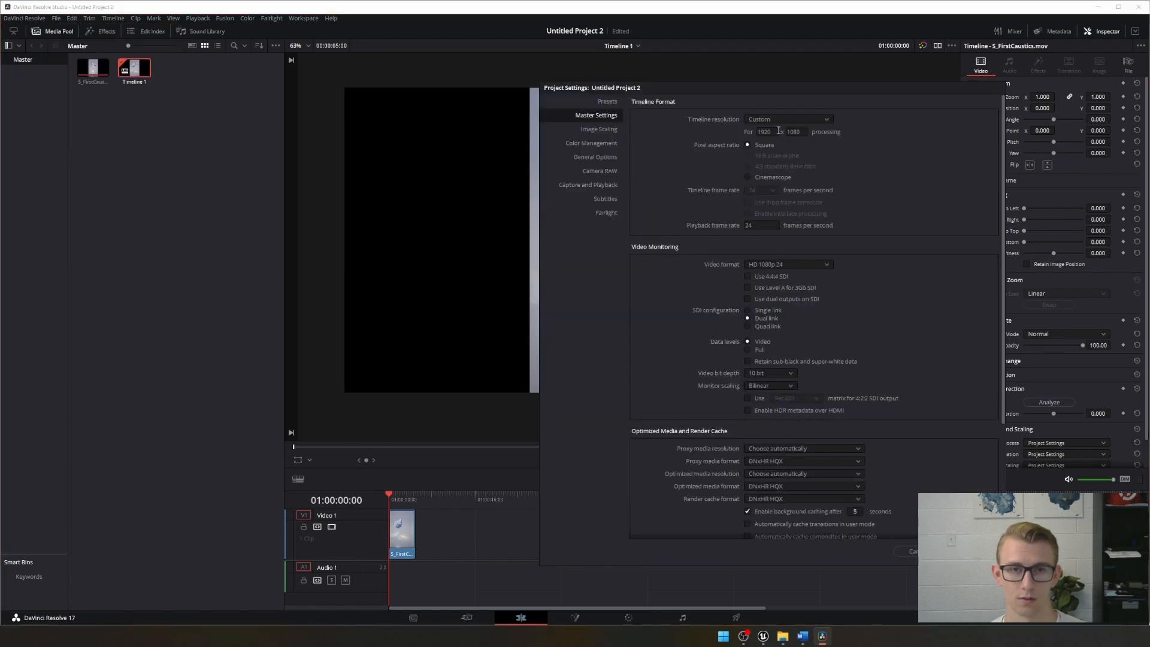
text(1080)
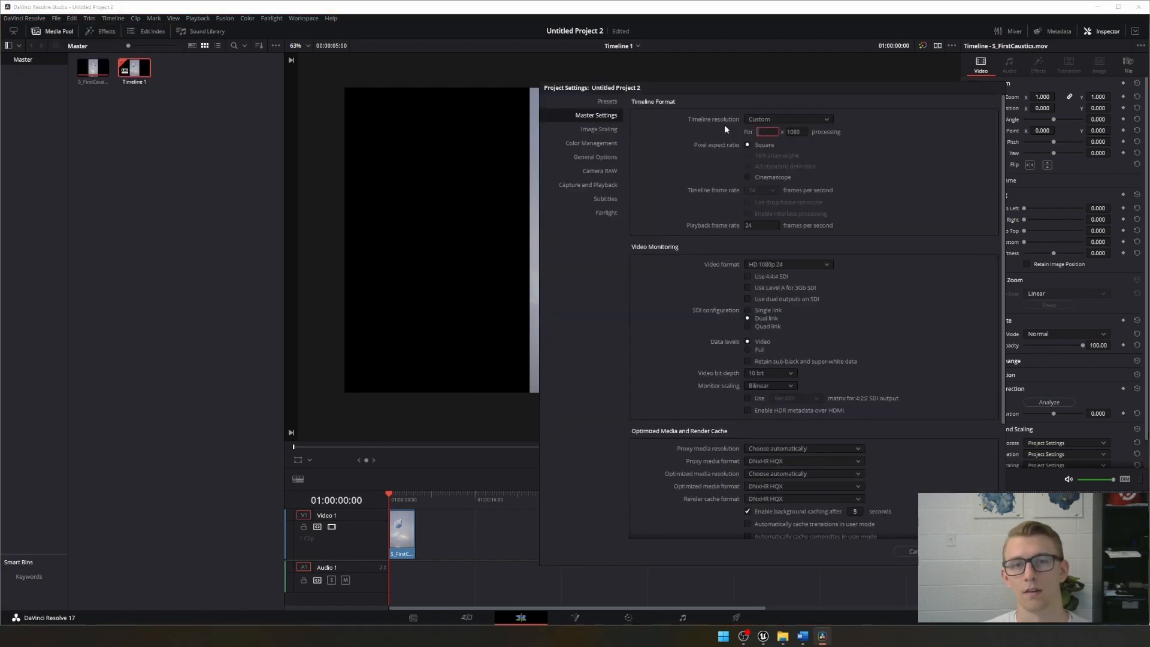
key(Tab)
text(1920)
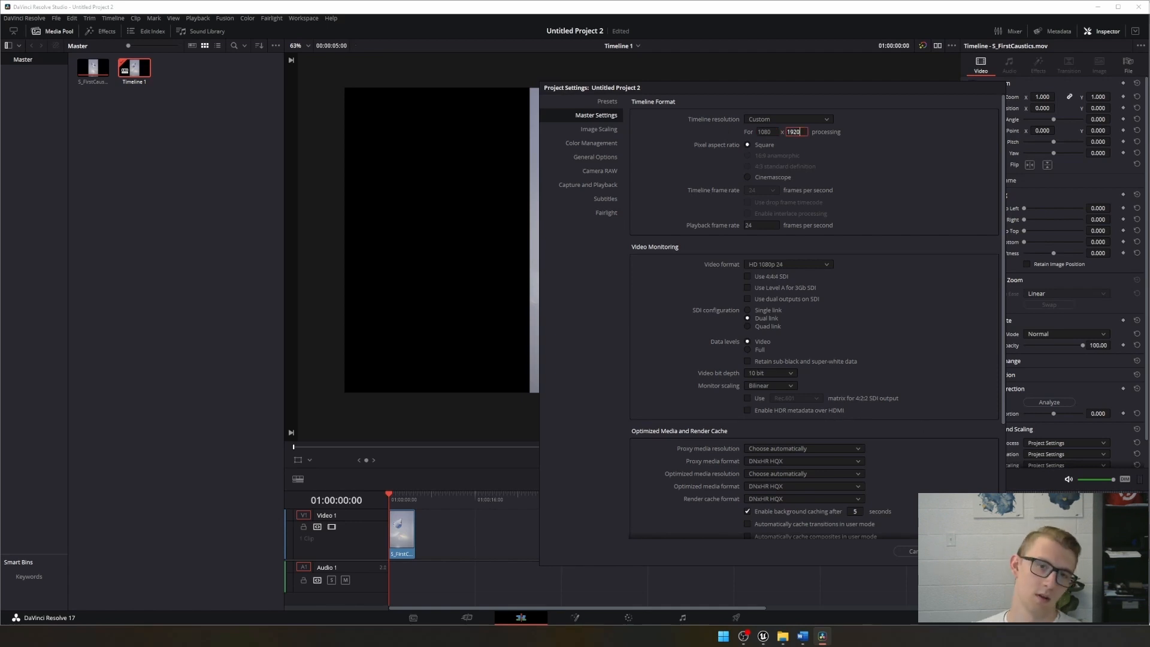
click(974, 552)
scroll(605, 263, down, 2)
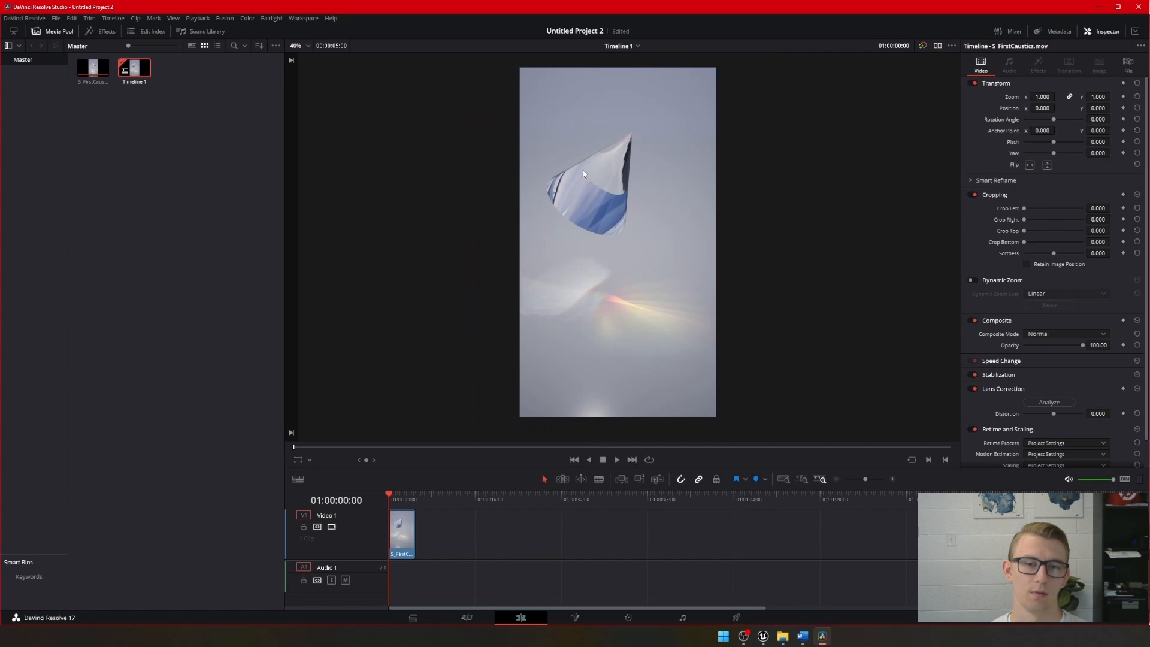
- Grade the clip on the Color page with a gentle S-shaped custom curve, lifting the highlights and lowering the shadows
click(628, 618)
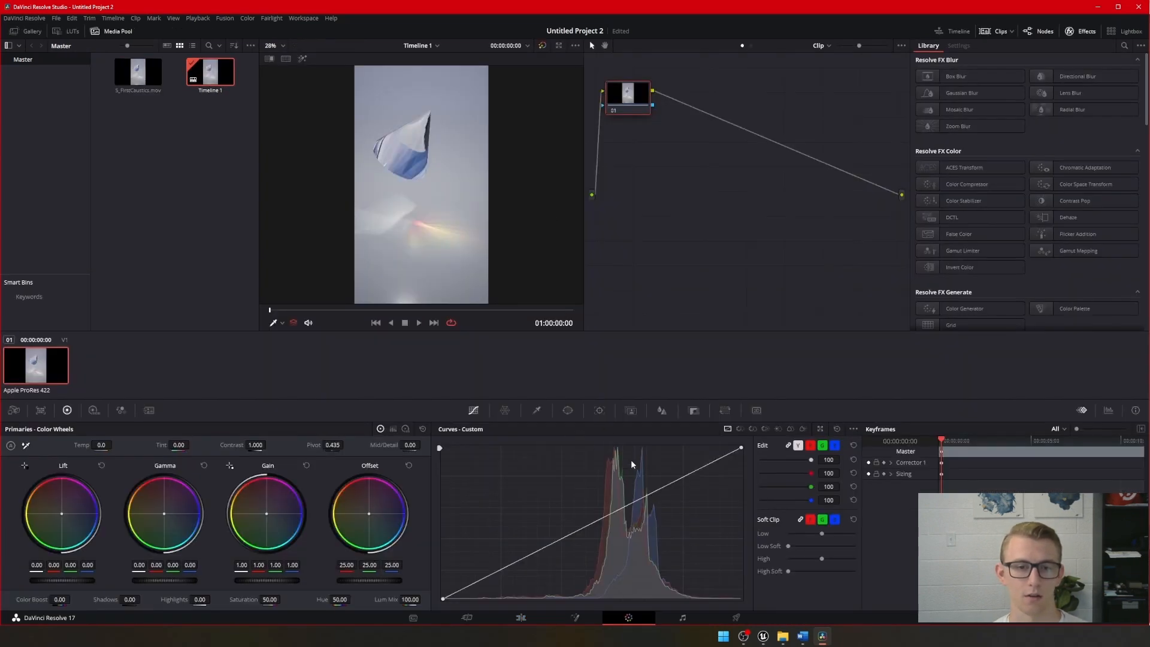
mouse_move(688, 478)
mouse_down()
mouse_move(688, 457)
mouse_move(681, 466)
mouse_up()
drag(502, 567, 505, 581)
drag(681, 465, 685, 463)
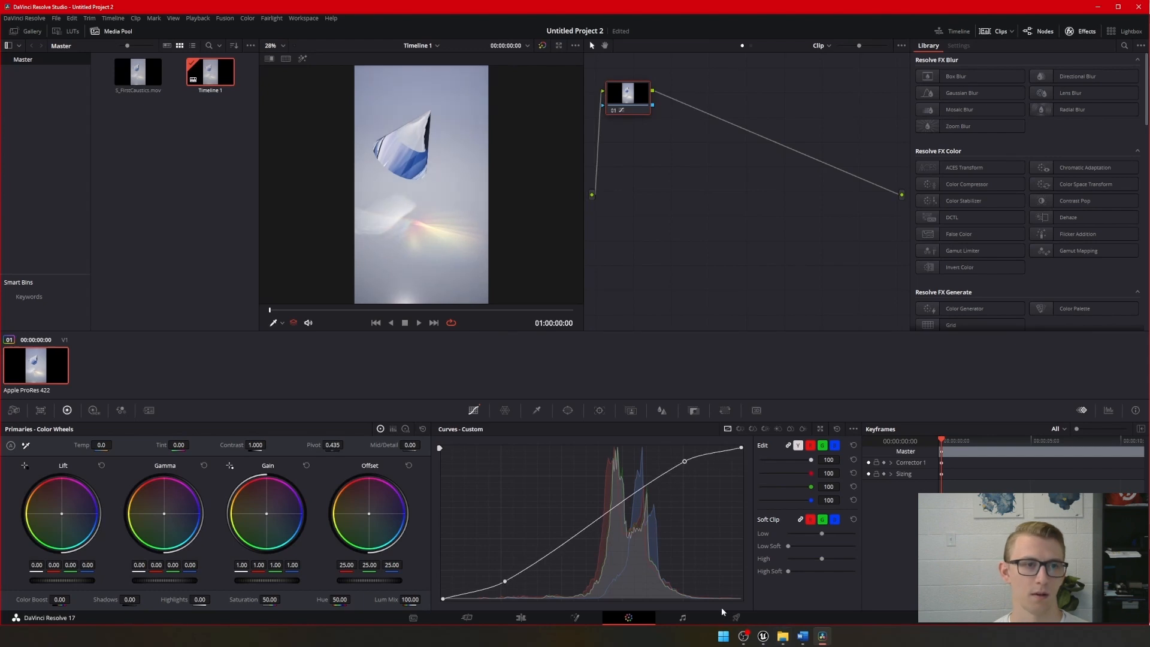
- Set up the delivery with the filename FirstCaustics and the Desktop folder Mesh Caustics Video as its location
click(736, 617)
click(90, 108)
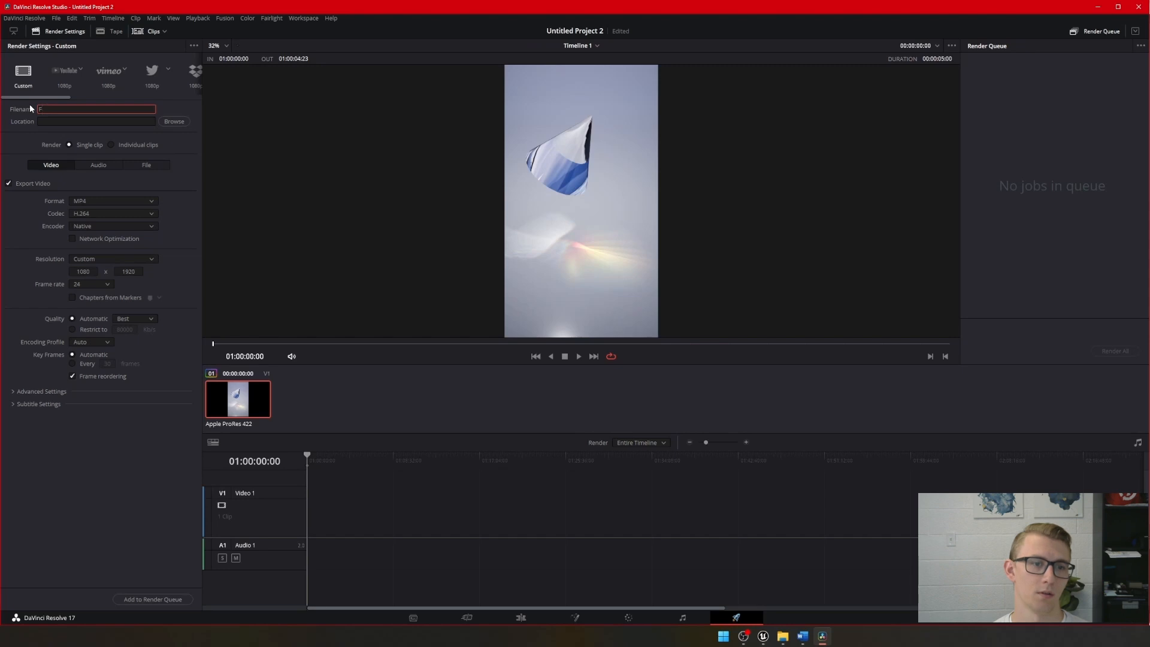
text(FirstCaustics)
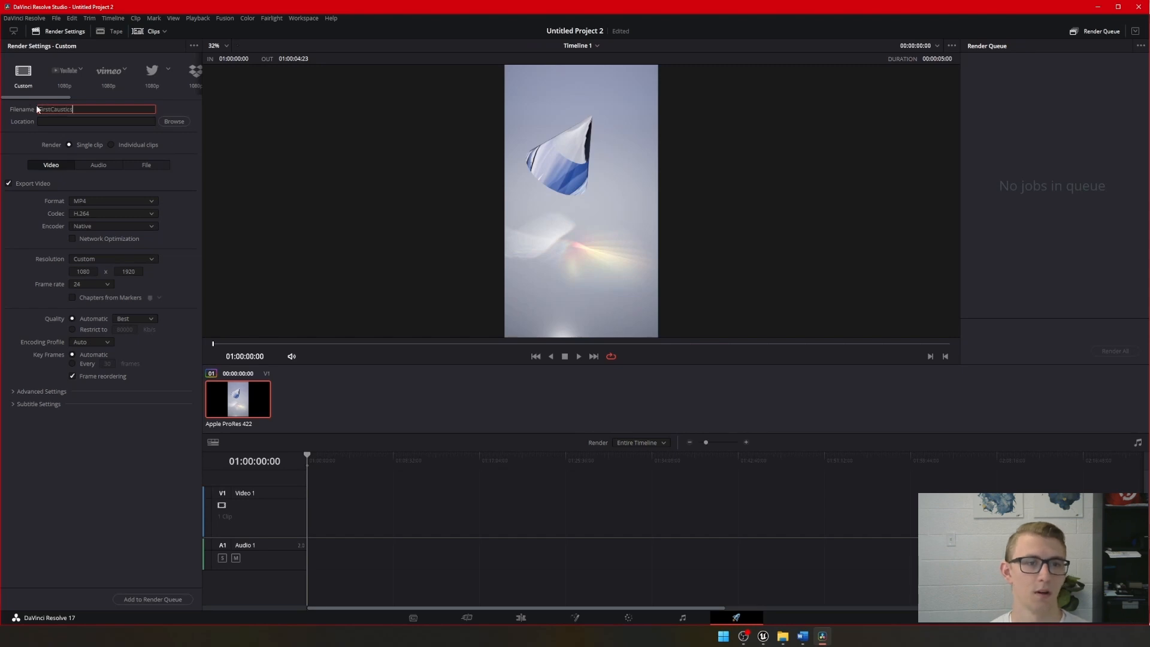
click(174, 121)
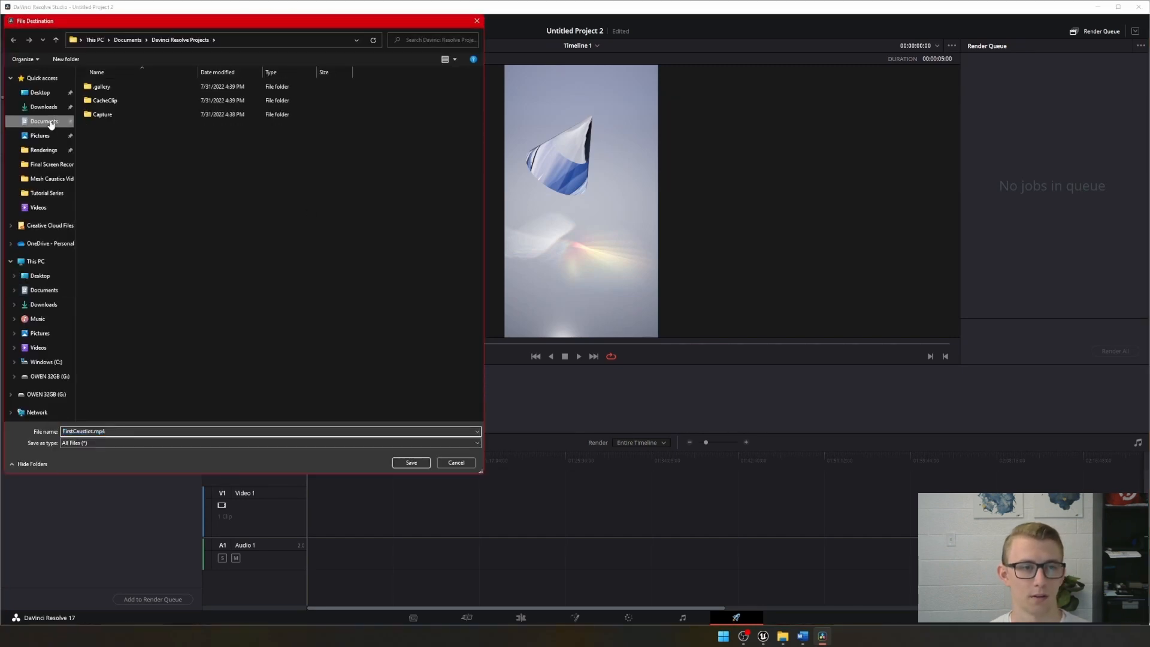
click(47, 96)
double_click(154, 101)
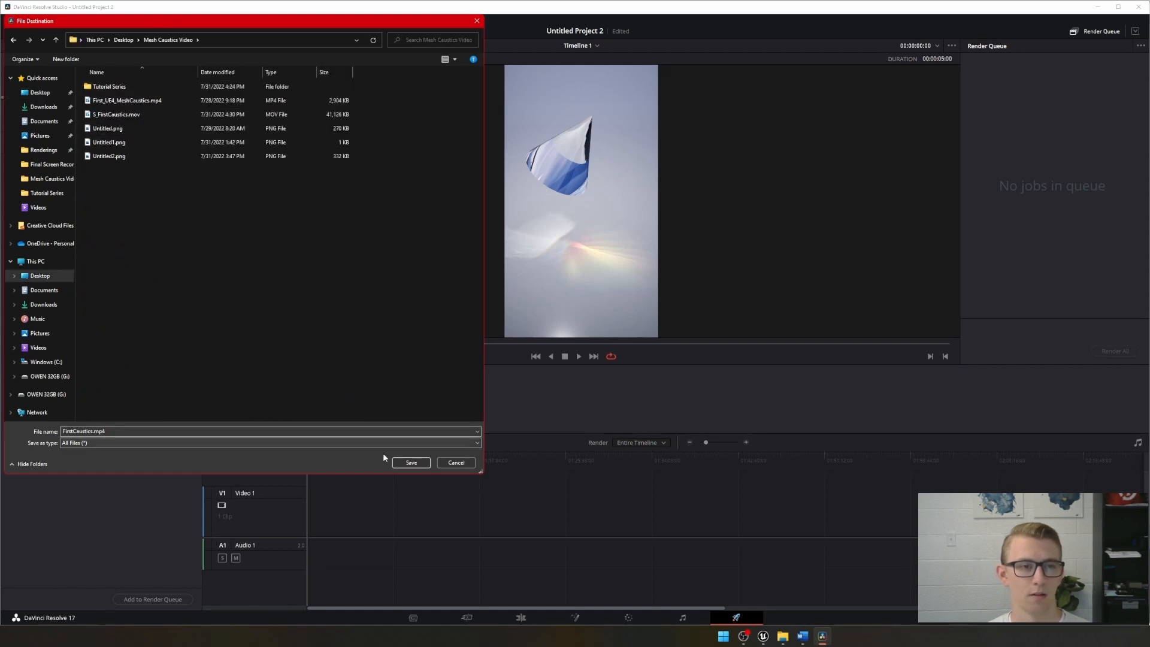
click(412, 463)
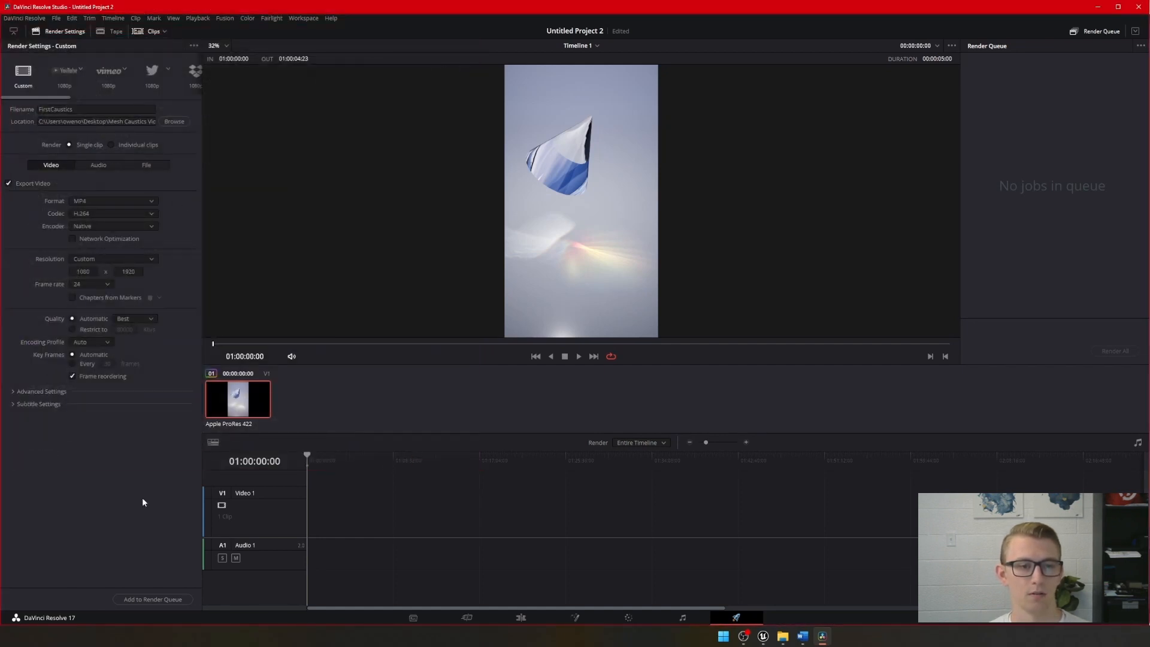
- Queue and render the FirstCaustics export, and play the finished FirstCaustics.mp4 from the Mesh Caustics Video folder
click(144, 599)
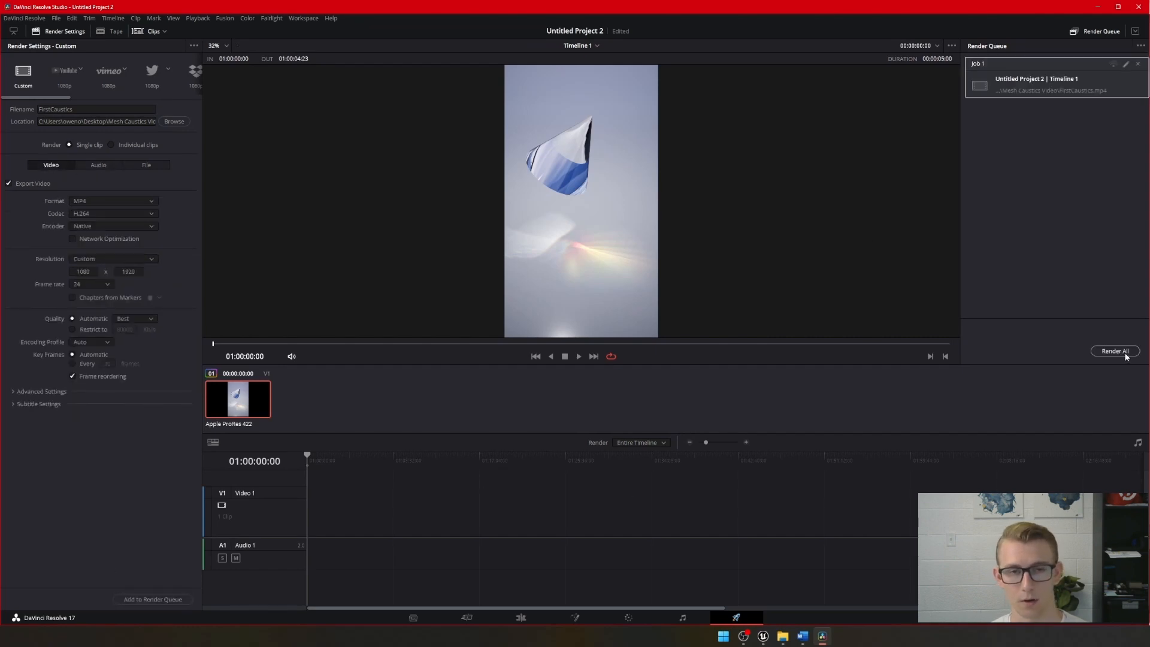
click(1118, 353)
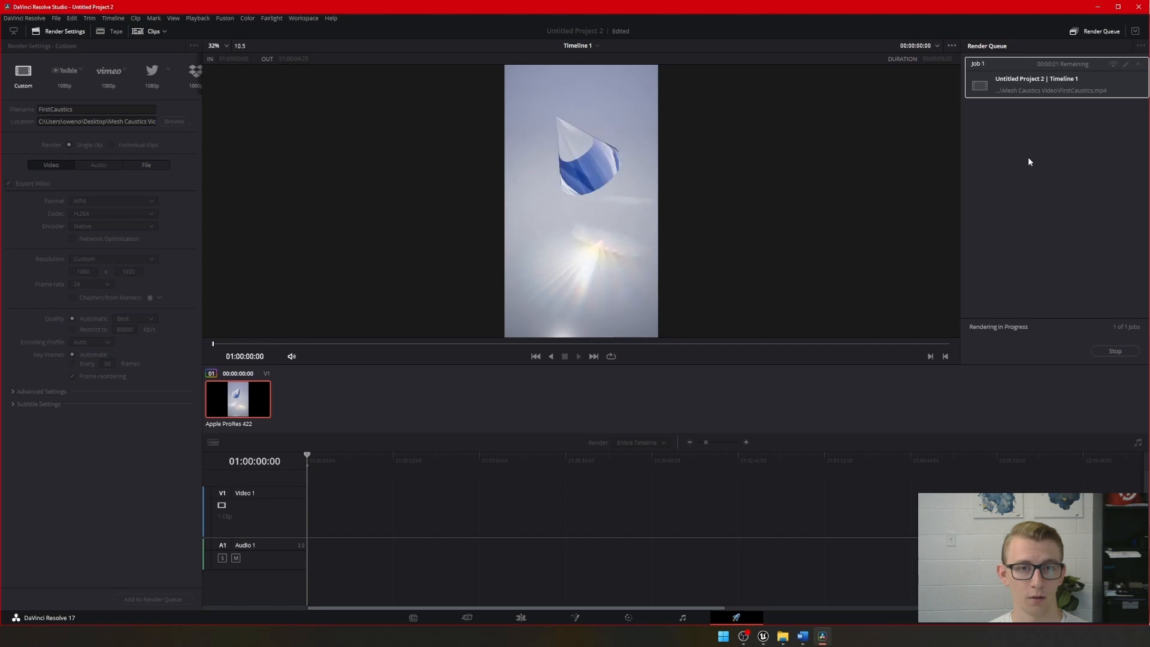
click(1098, 7)
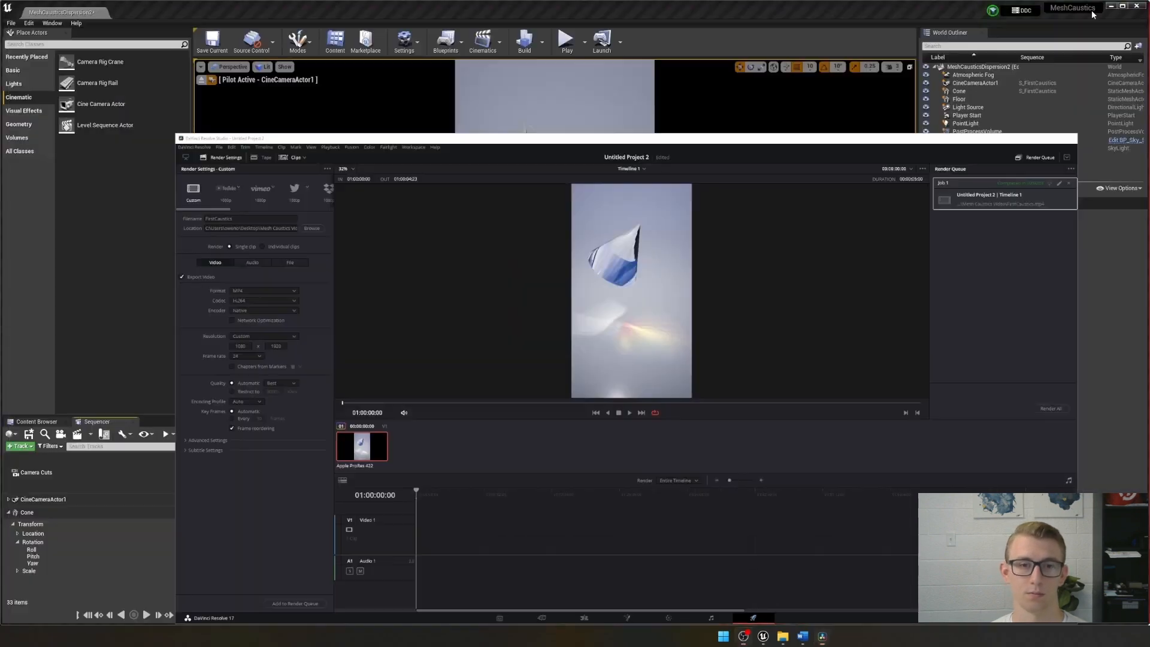
click(787, 638)
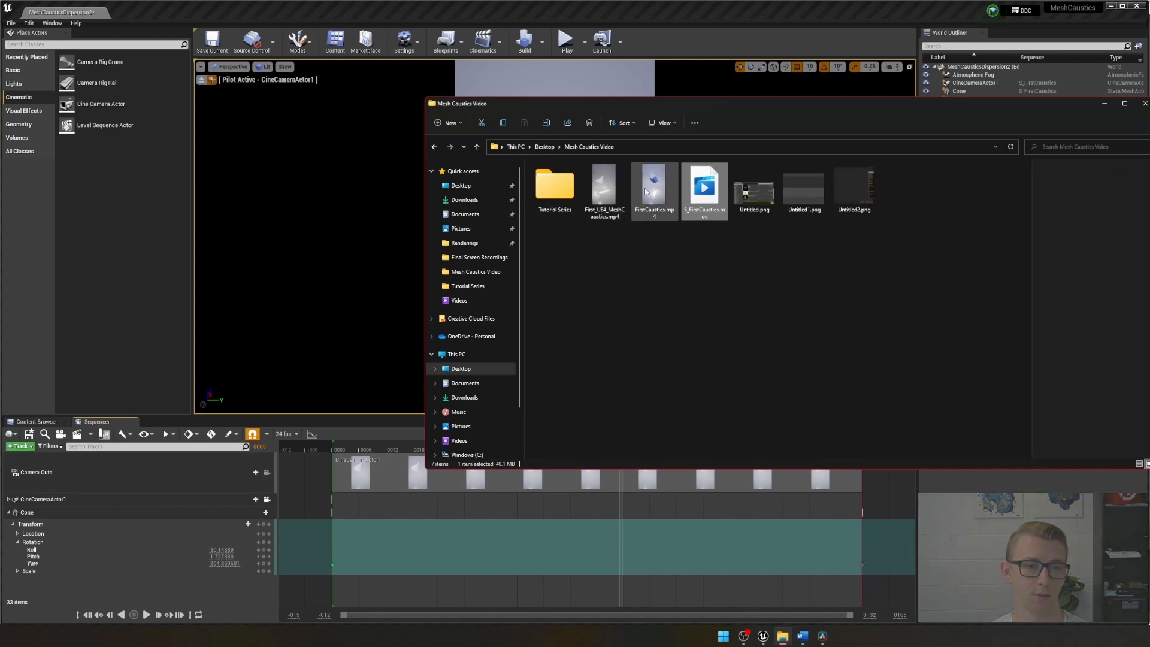
double_click(616, 189)
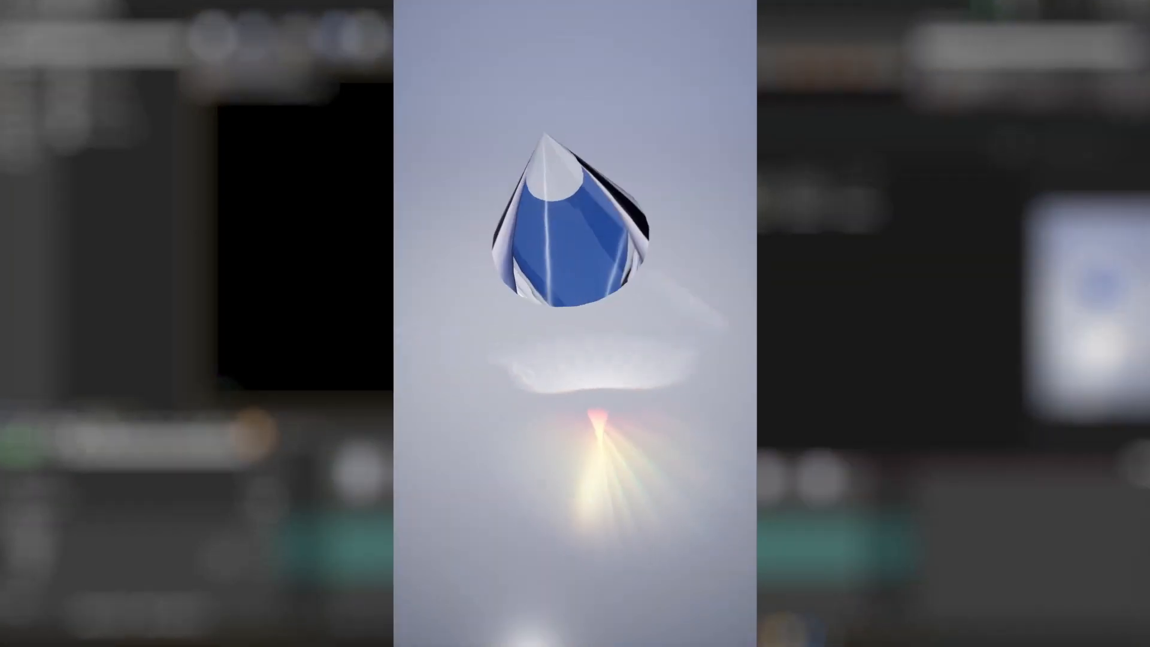